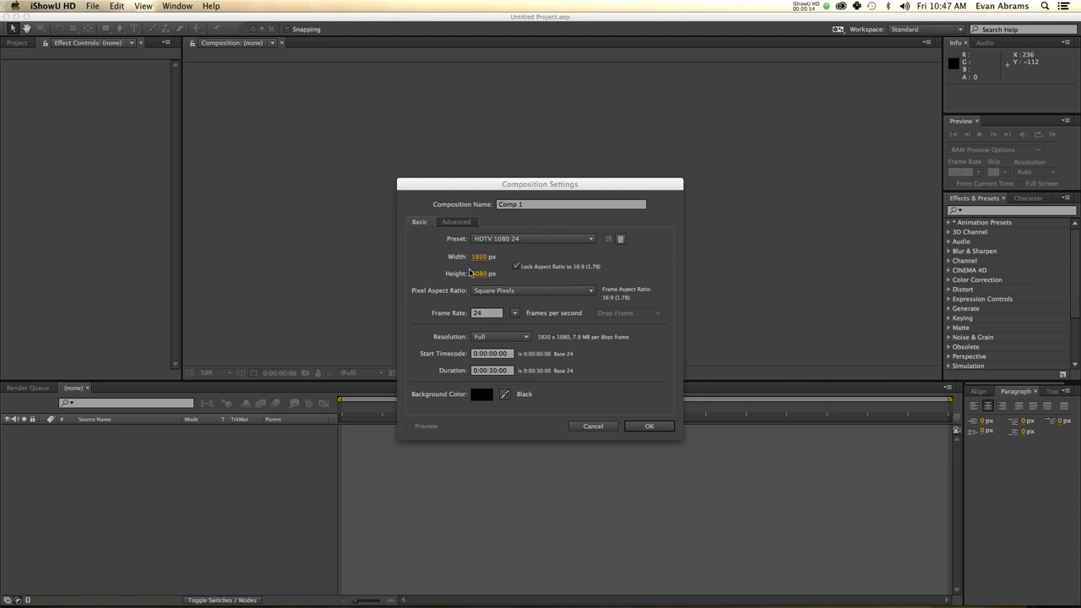
Step: Create a 30-second composition with the HDTV 1080 24 preset and display the project's contents
click(629, 430)
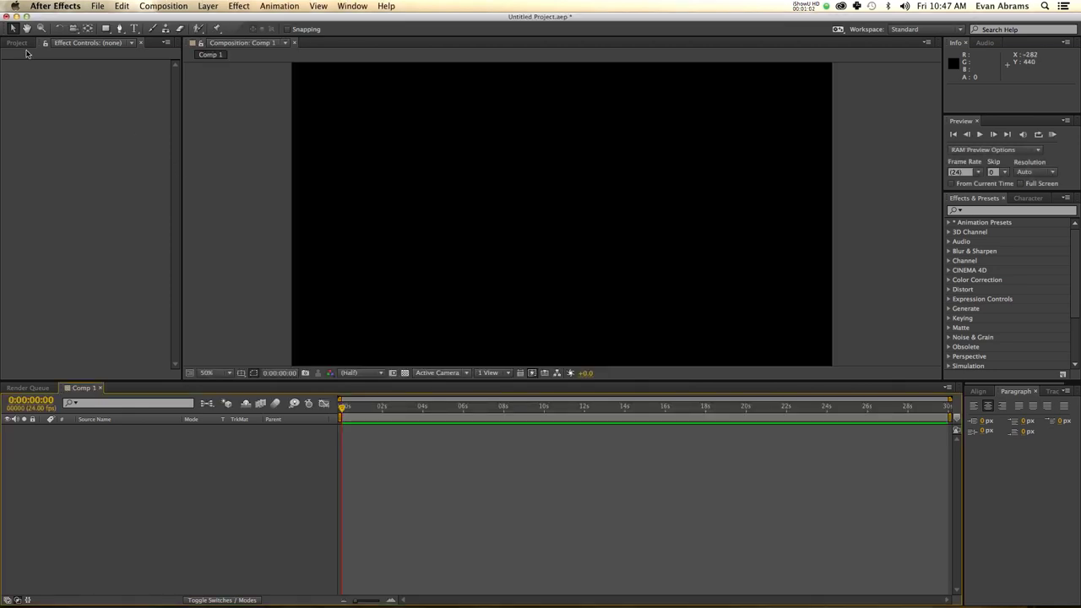
click(22, 45)
click(198, 447)
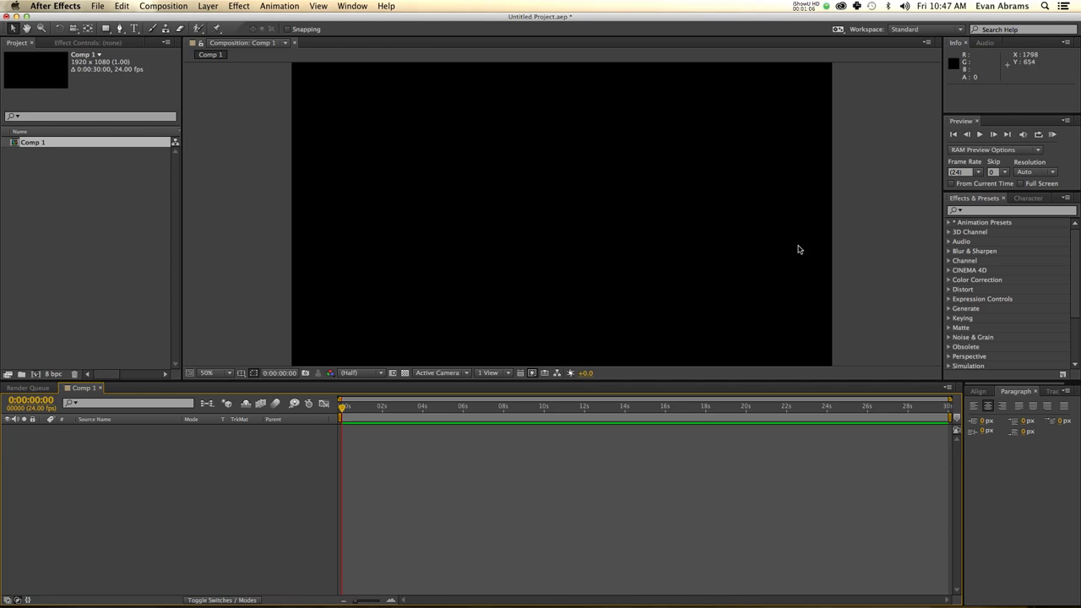
key(comma)
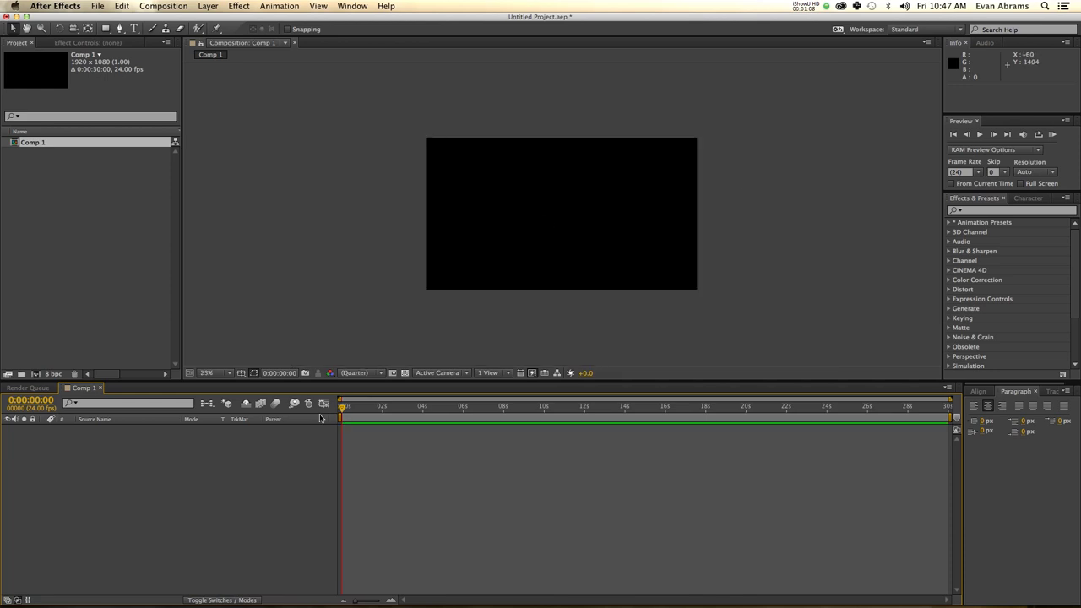
right_click(175, 455)
mouse_move(192, 462)
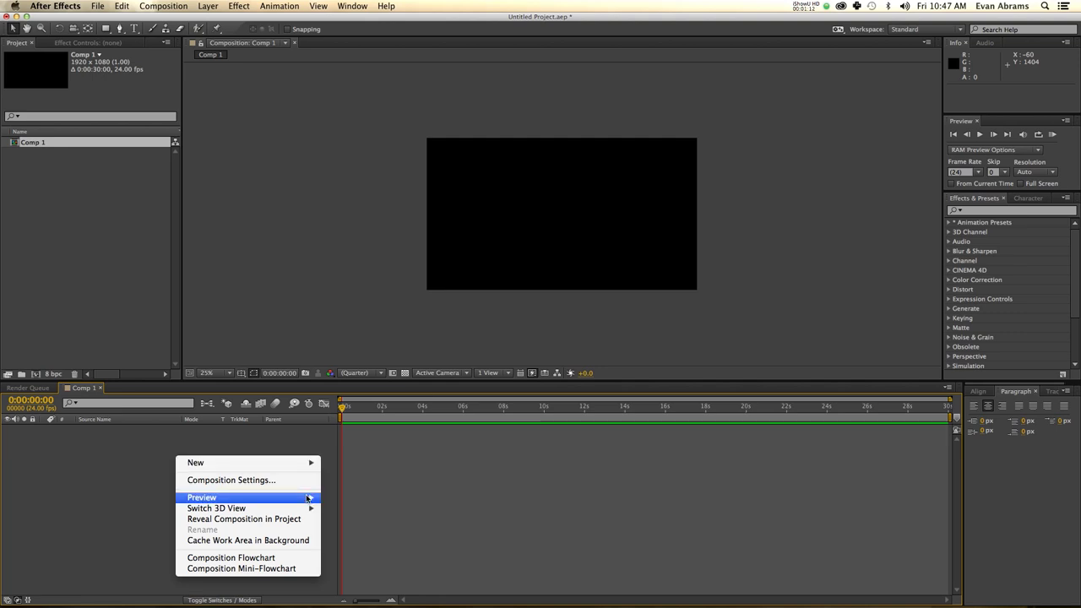
mouse_move(308, 499)
click(388, 457)
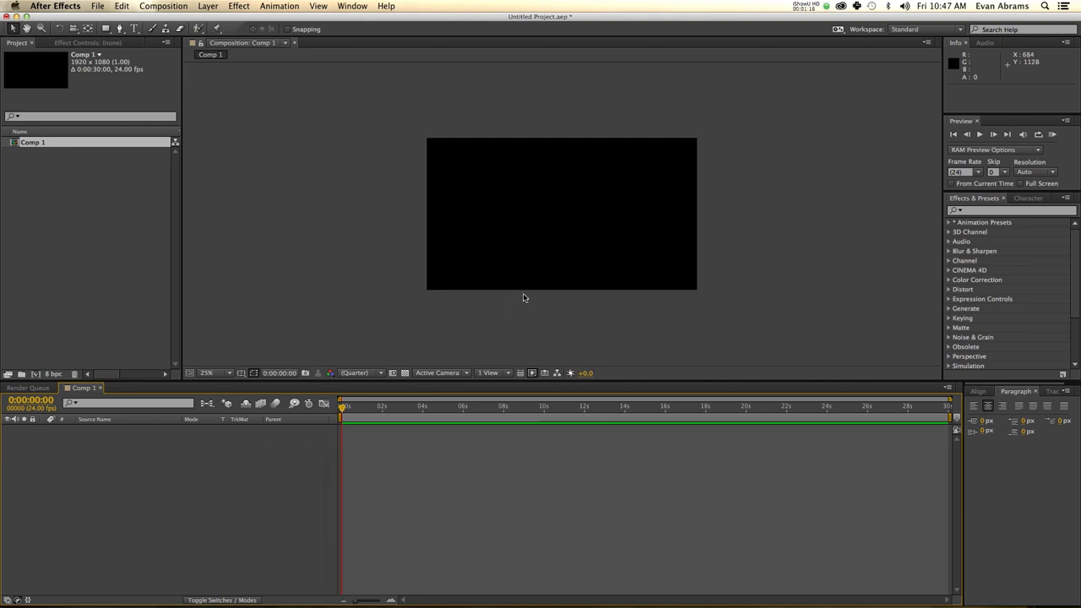
key(period)
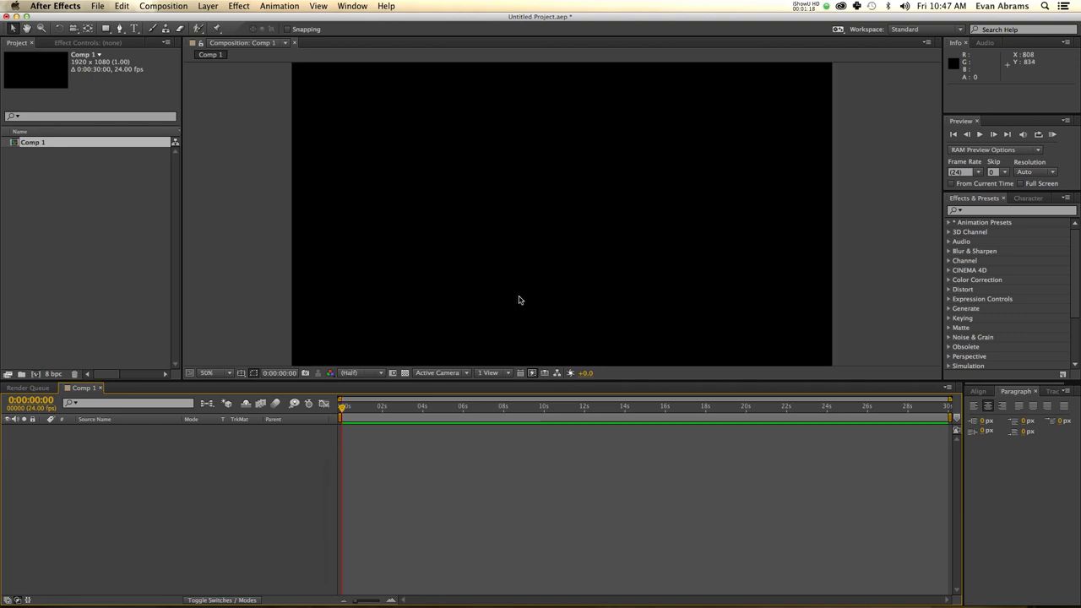
Step: Add a text layer with the person's full name in the composition's upper-left area and set its fill to white
key(comma)
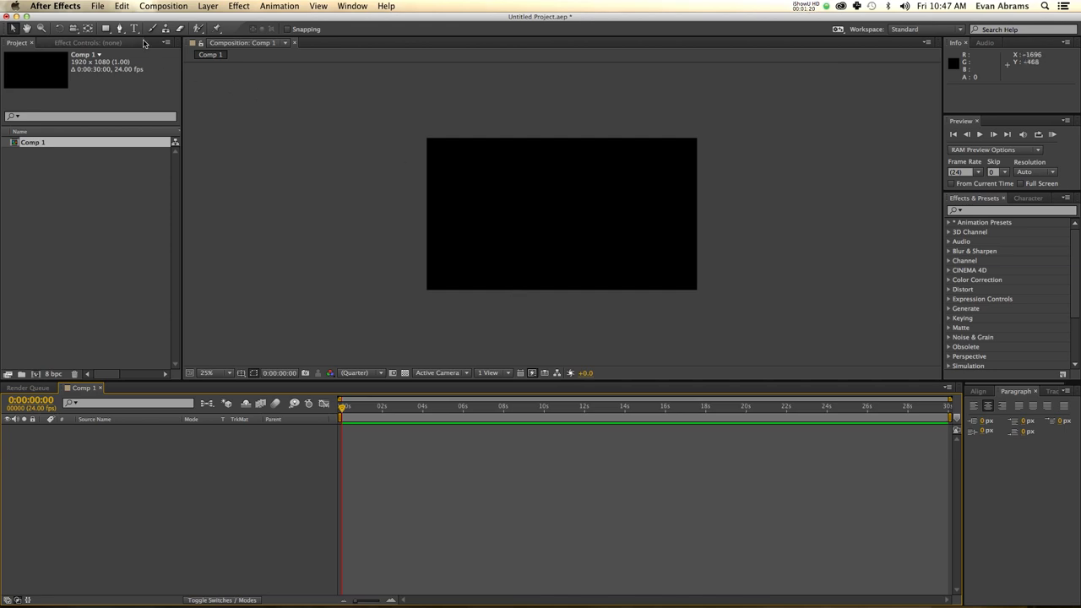
click(133, 28)
click(482, 181)
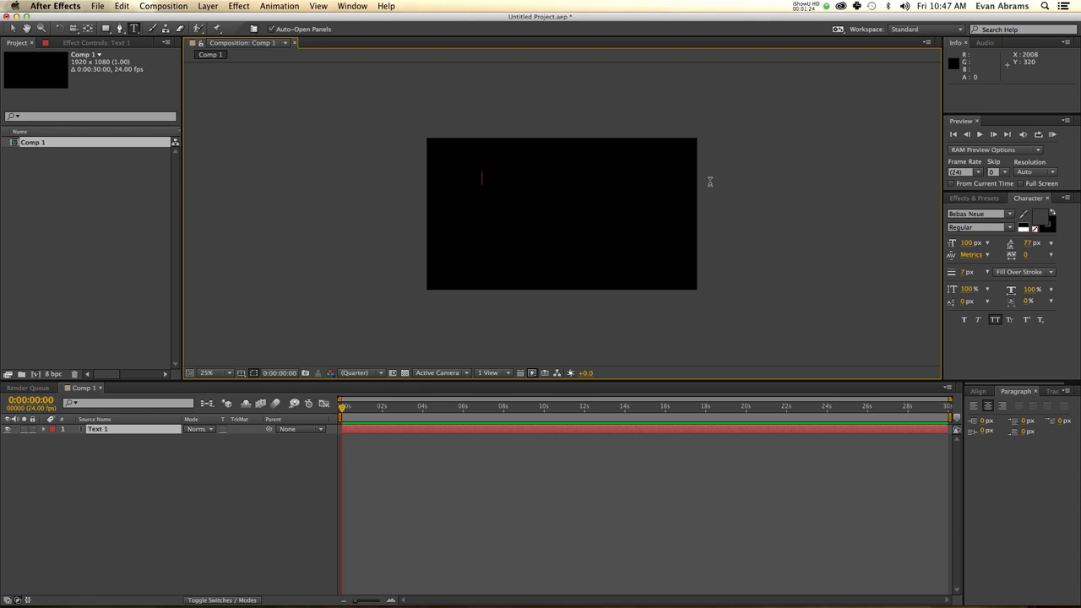
text(EVAN ABRAMS)
key(KP_Enter)
key(v)
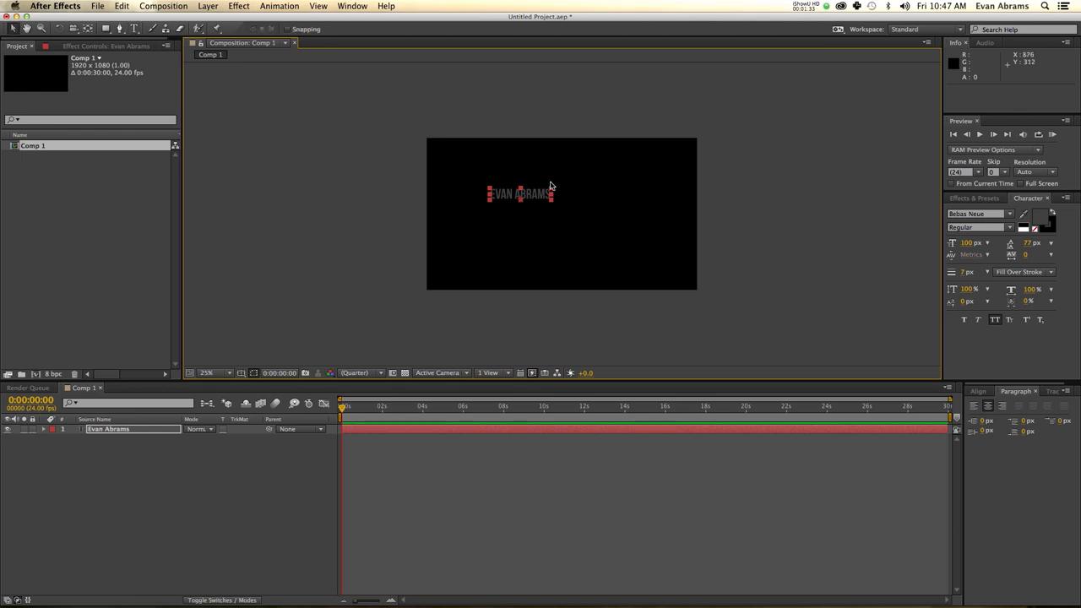
click(1025, 228)
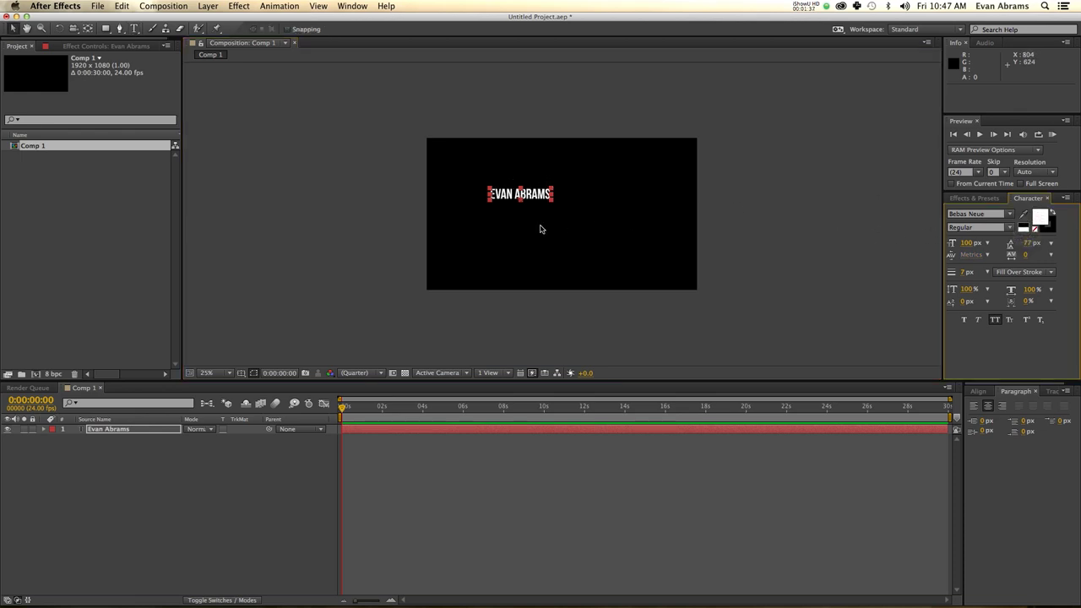
Step: Add a shape layer with a rectangle that fills the whole composition frame
key(period)
click(150, 511)
right_click(150, 511)
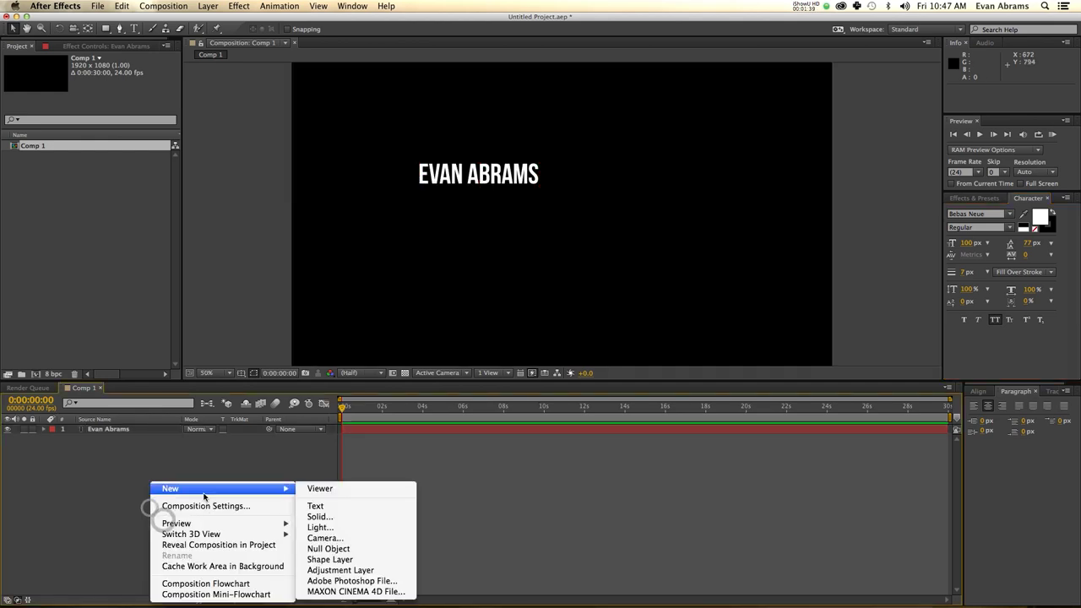
click(106, 29)
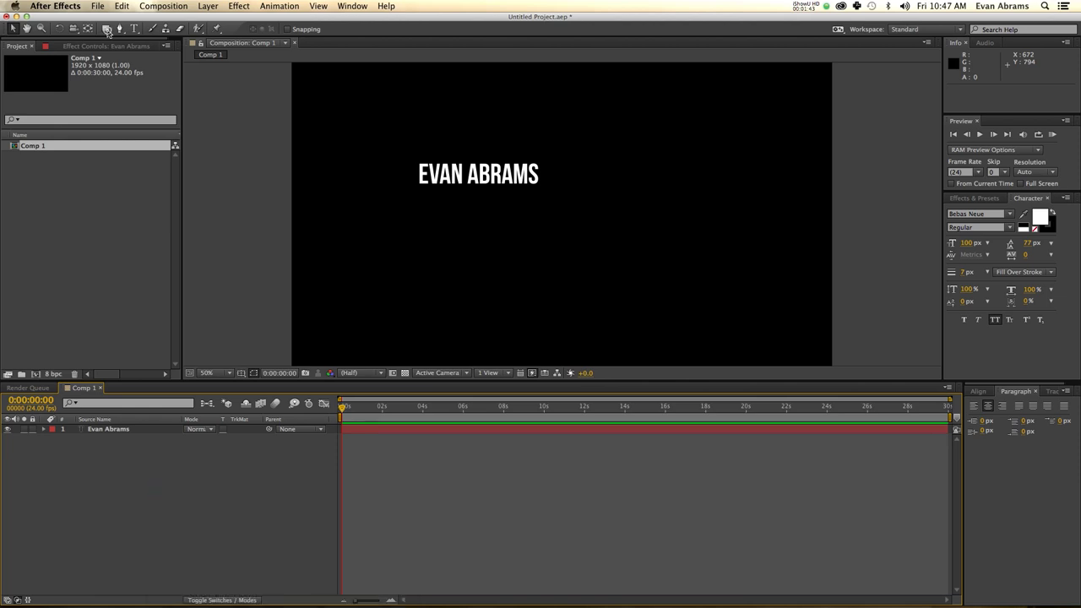
double_click(106, 29)
key(comma)
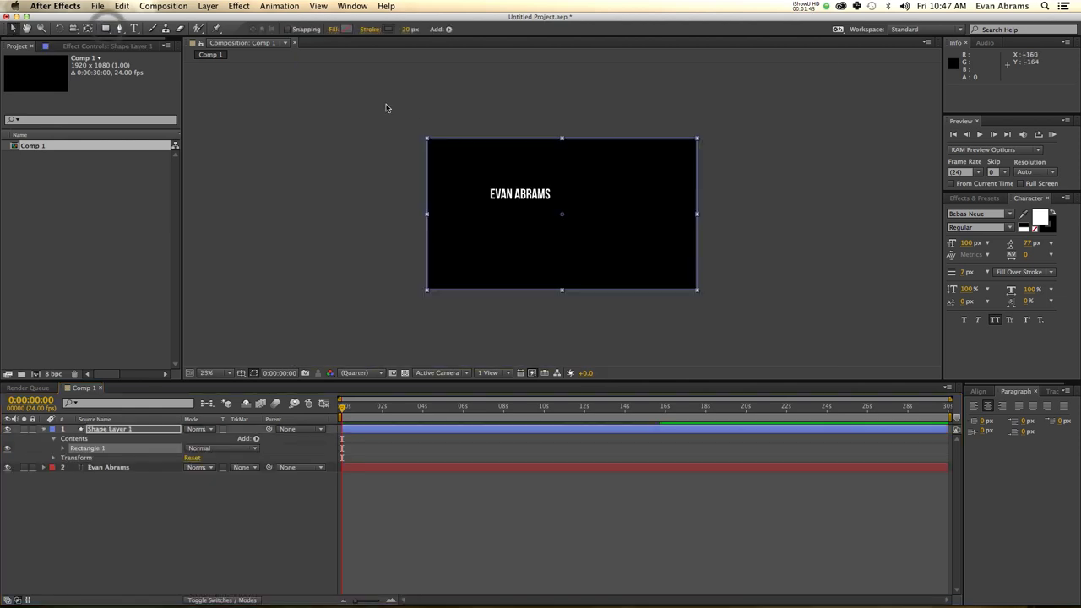
Step: Set the rectangle's stroke color to pure white, FFFFFF
click(390, 30)
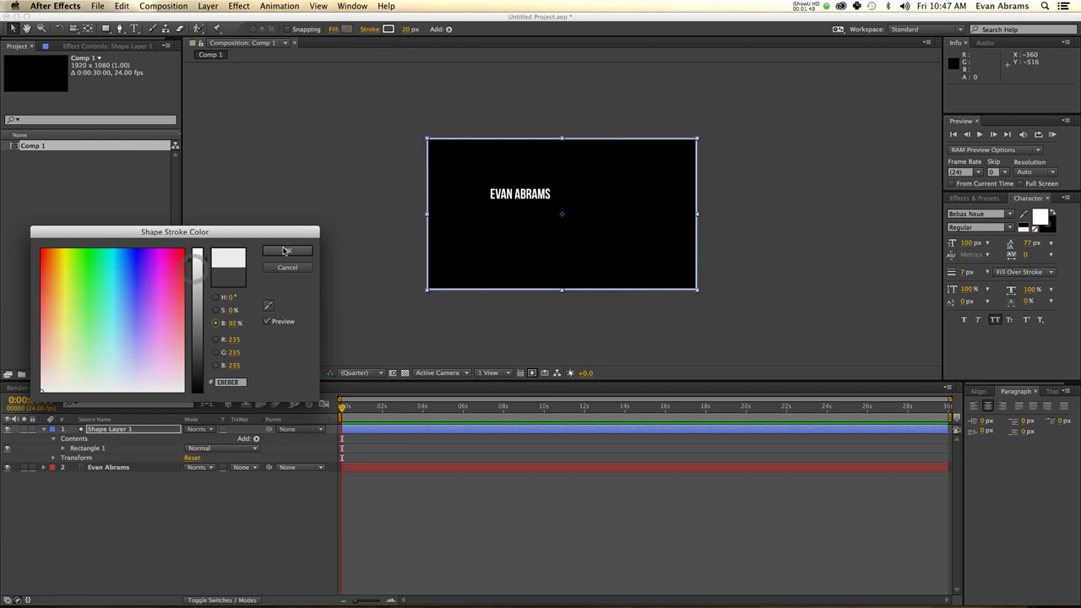
drag(203, 263, 201, 251)
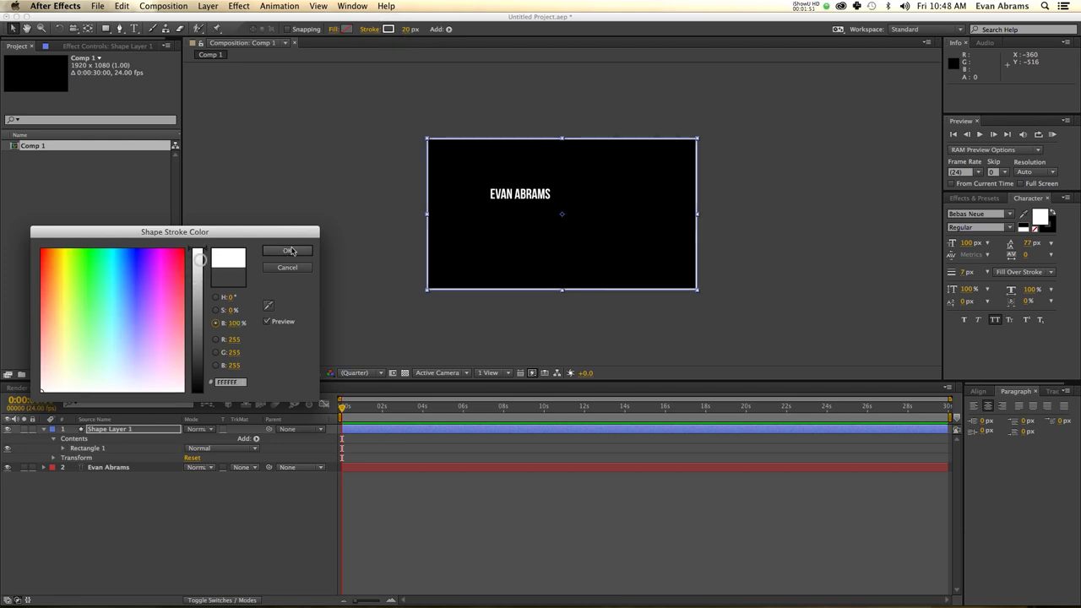
click(294, 251)
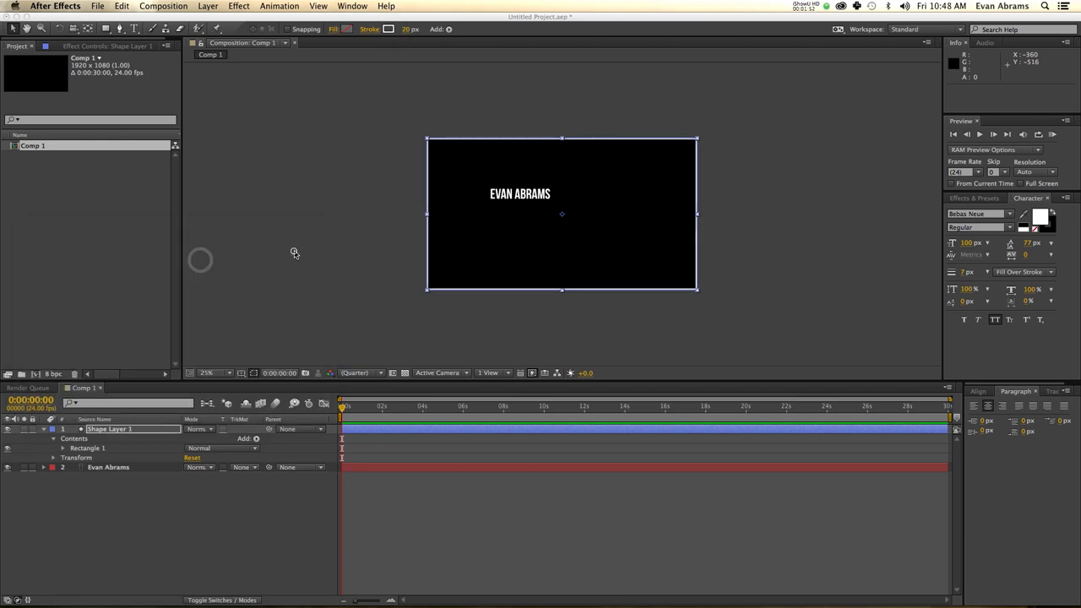
Step: Unlink the rectangle path's size dimensions and set its width to 500
click(63, 448)
click(72, 458)
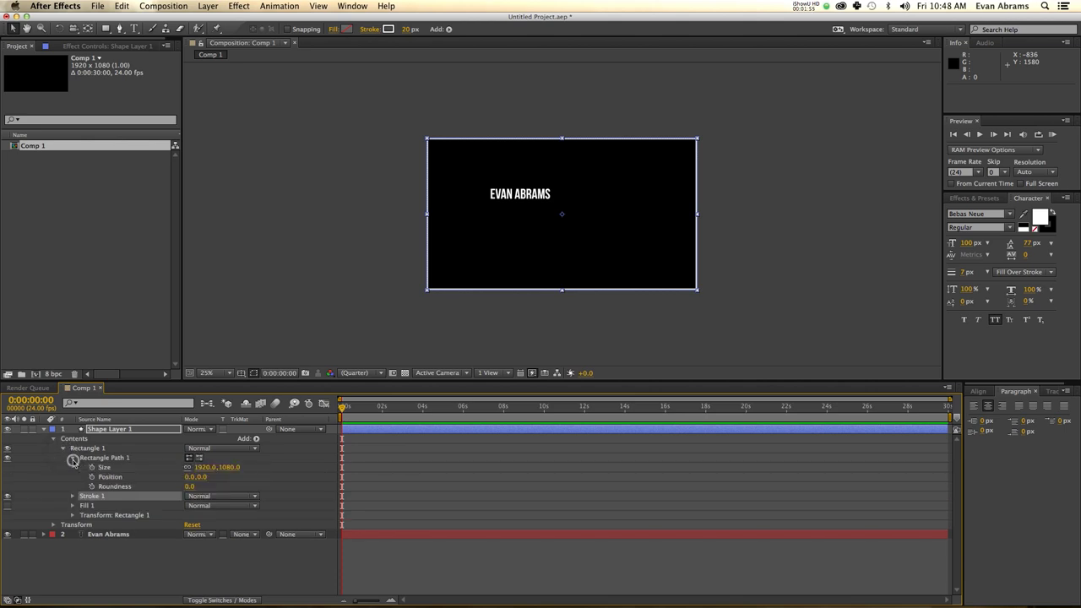
drag(203, 467, 156, 473)
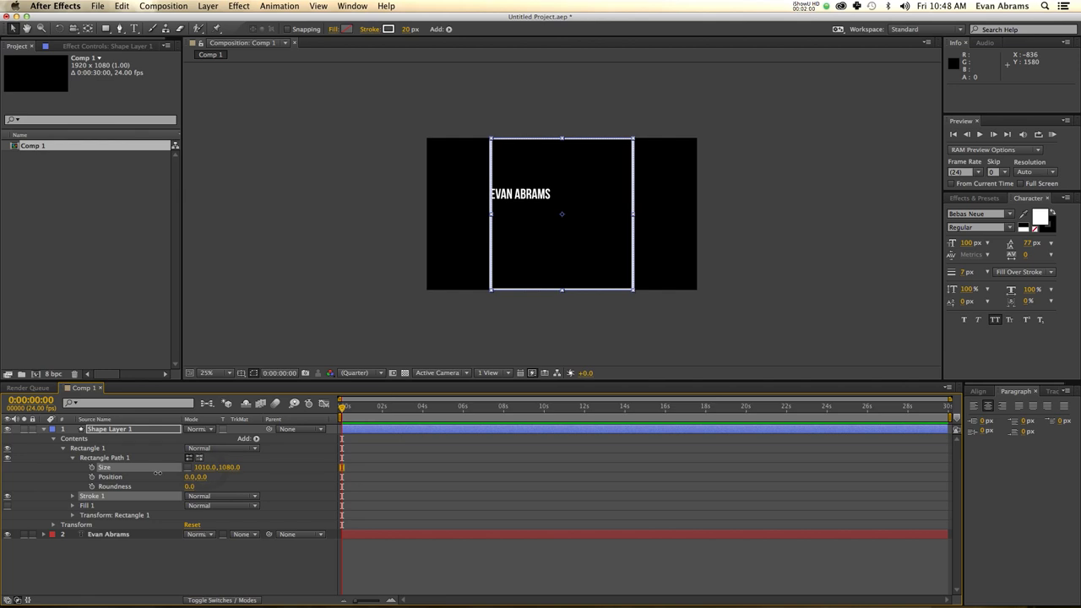
click(202, 467)
text(500)
key(Tab)
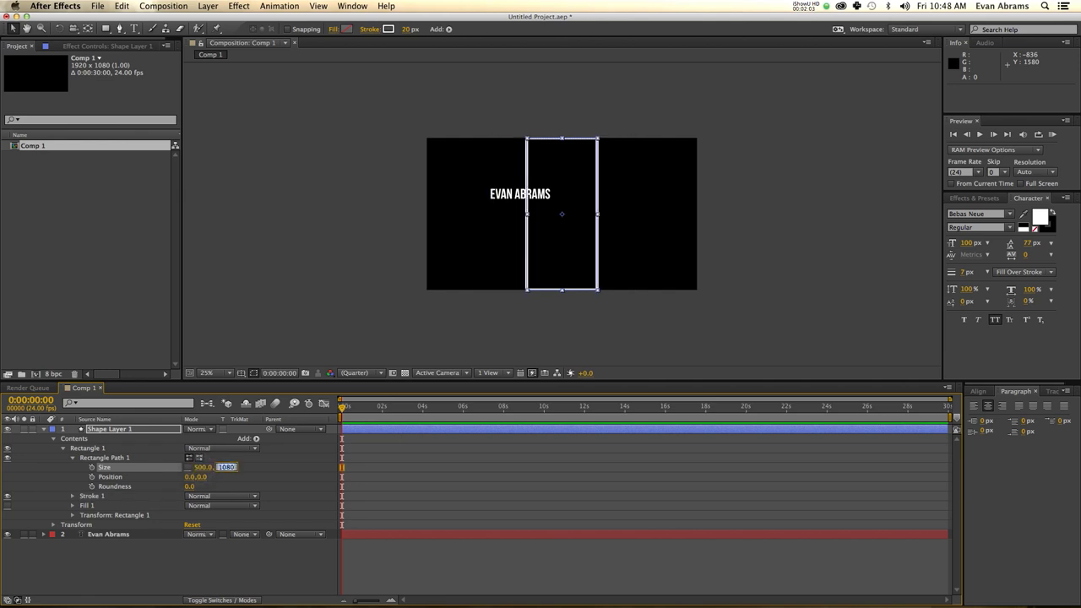
Step: Set the rectangle path's height to 80
text(2)
key(shift+Up)
key(shift+Up)
key(shift+Up)
key(shift+Up)
key(shift+Up)
key(shift+Up)
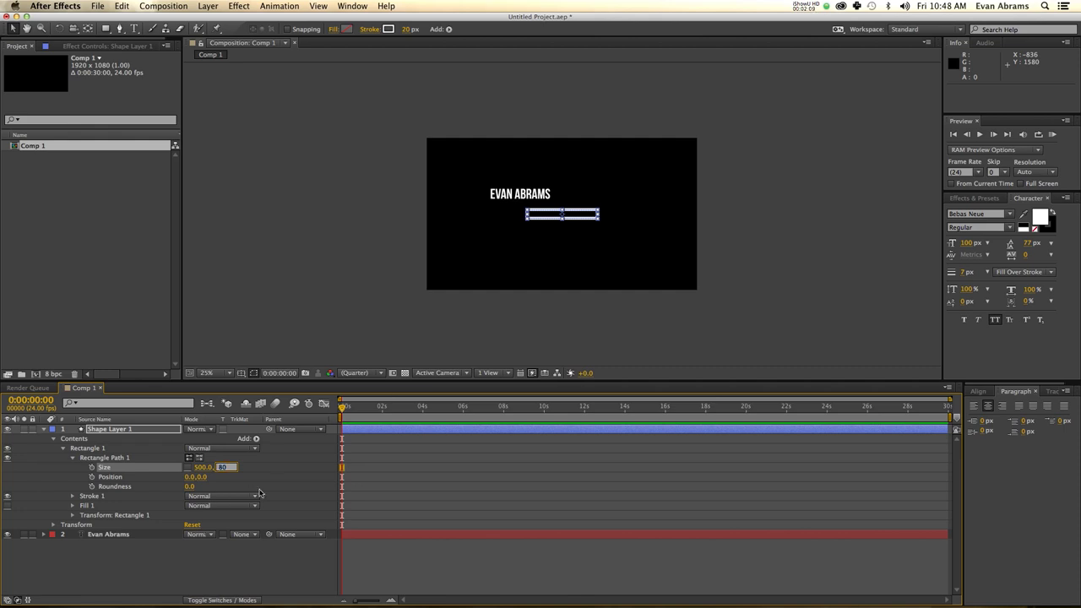
key(Return)
Step: Set the stroke width of the rectangle shape layer to 10 px
scroll(591, 206, up, 1)
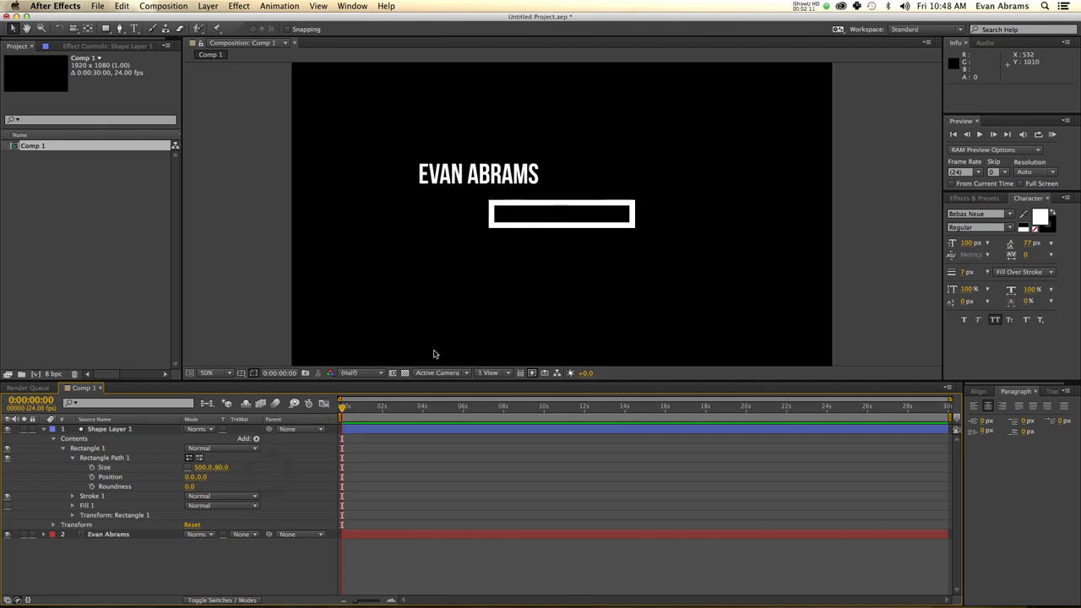
click(385, 434)
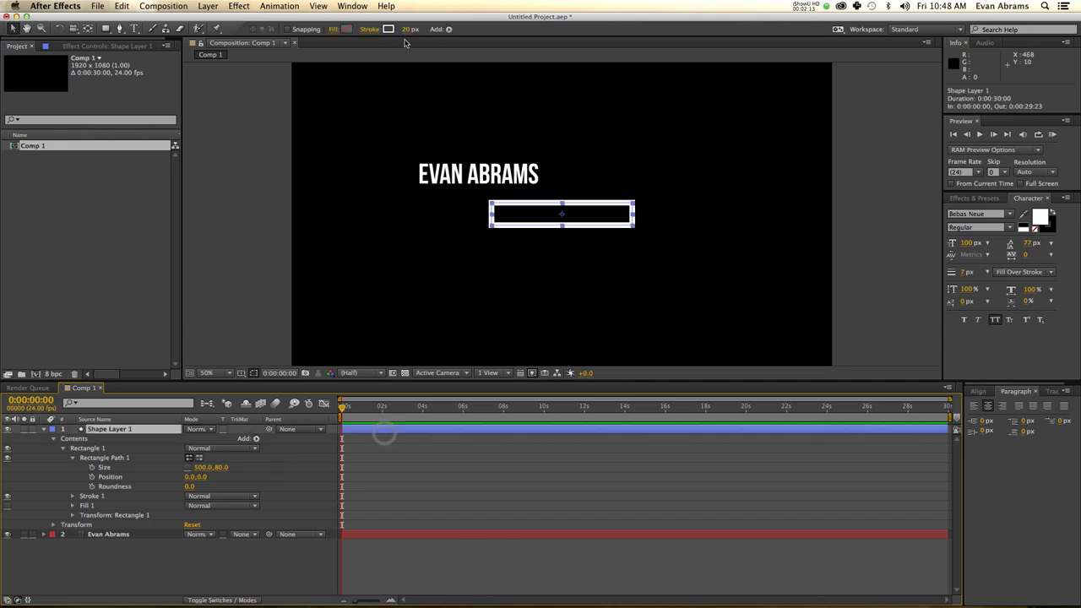
key(F2)
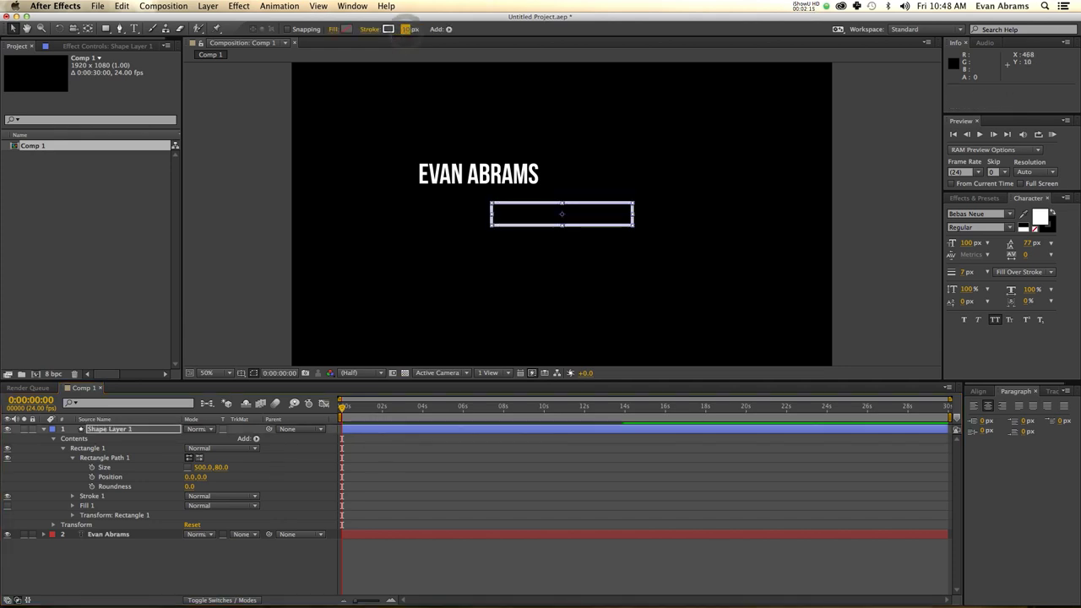
Step: Duplicate the rectangle shape layer and rename the original layer "bar outside"
click(394, 431)
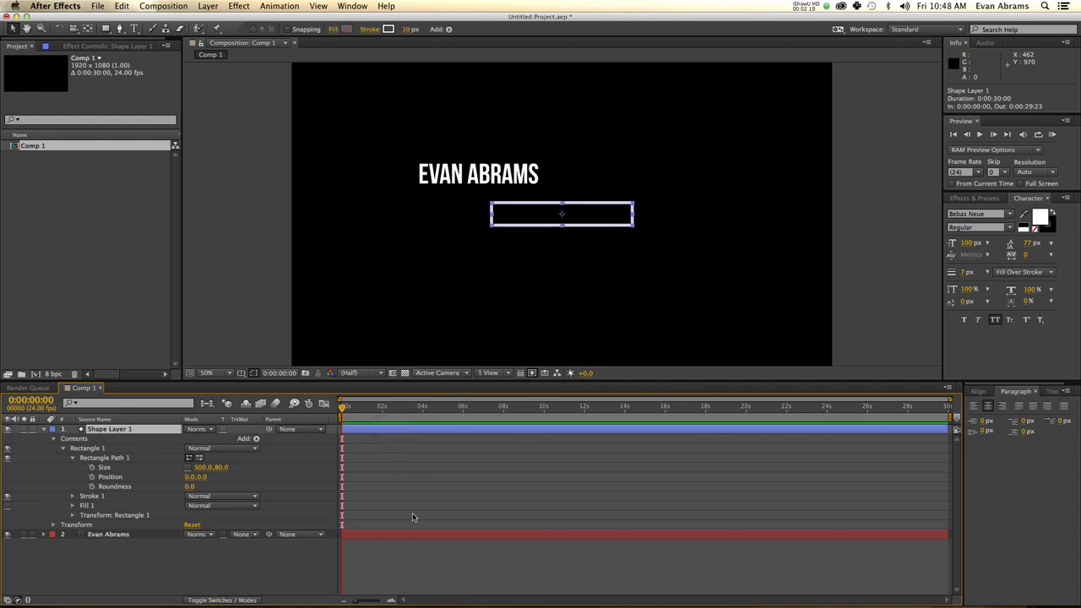
key(ctrl+d)
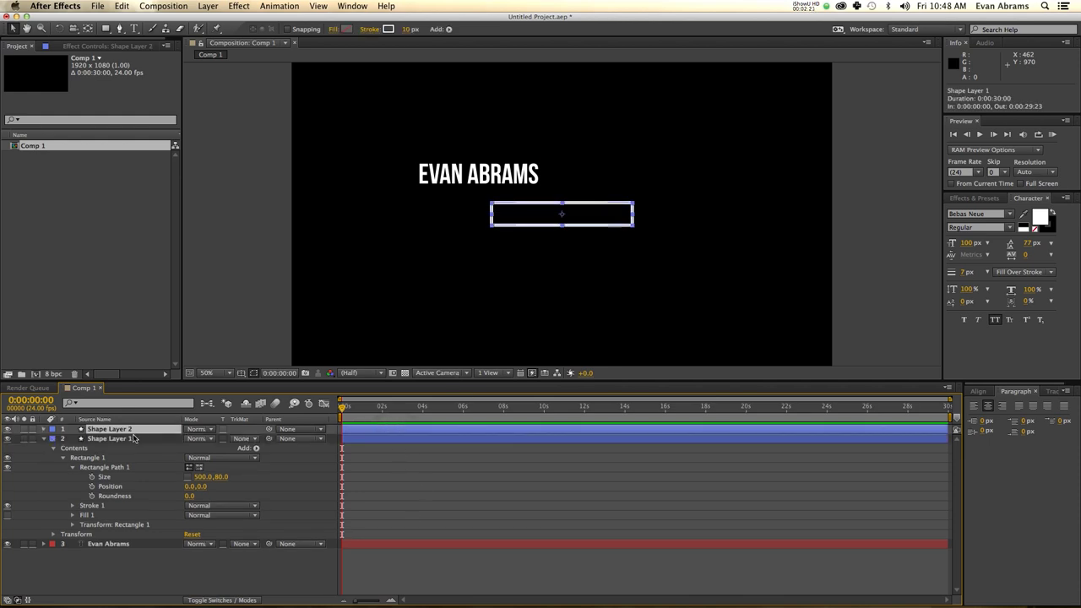
click(364, 438)
key(Return)
text(bar outside)
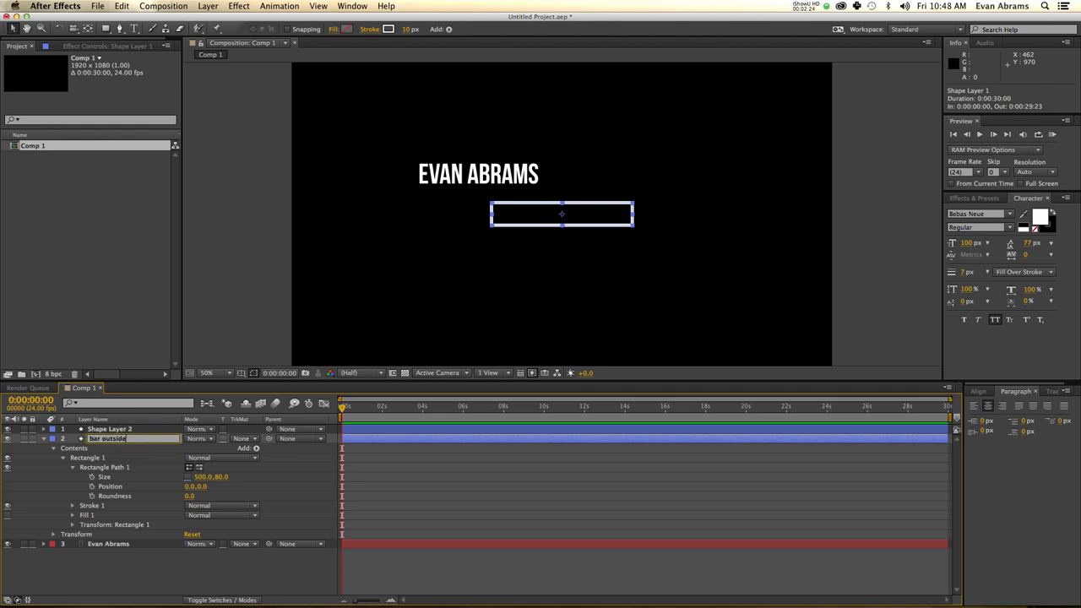
key(Return)
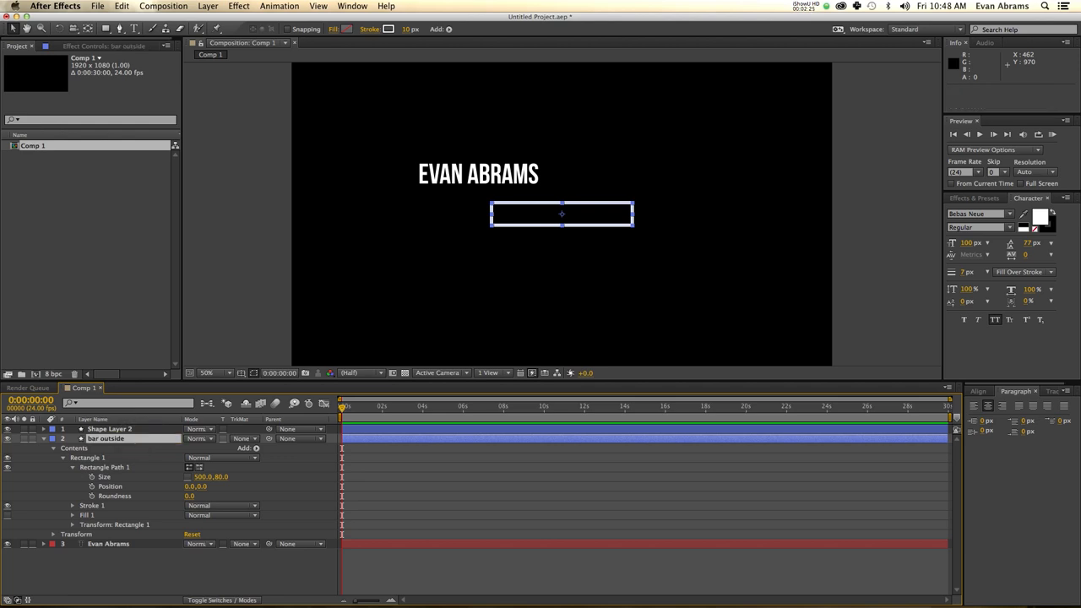
Step: Set the duplicated shape layer's stroke to None and its fill to Linear Gradient
click(118, 429)
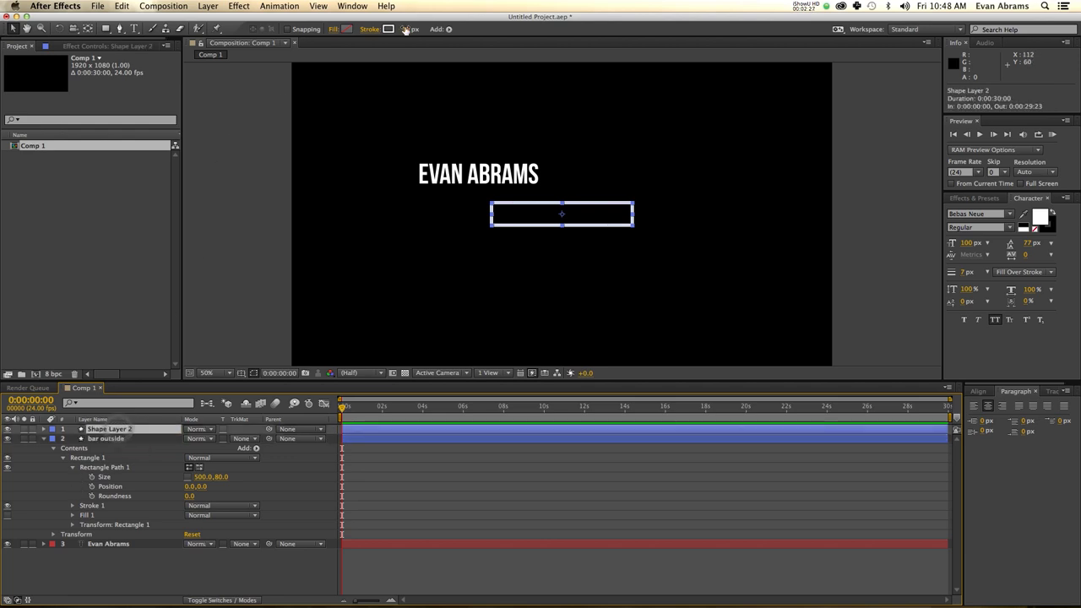
click(369, 30)
click(483, 284)
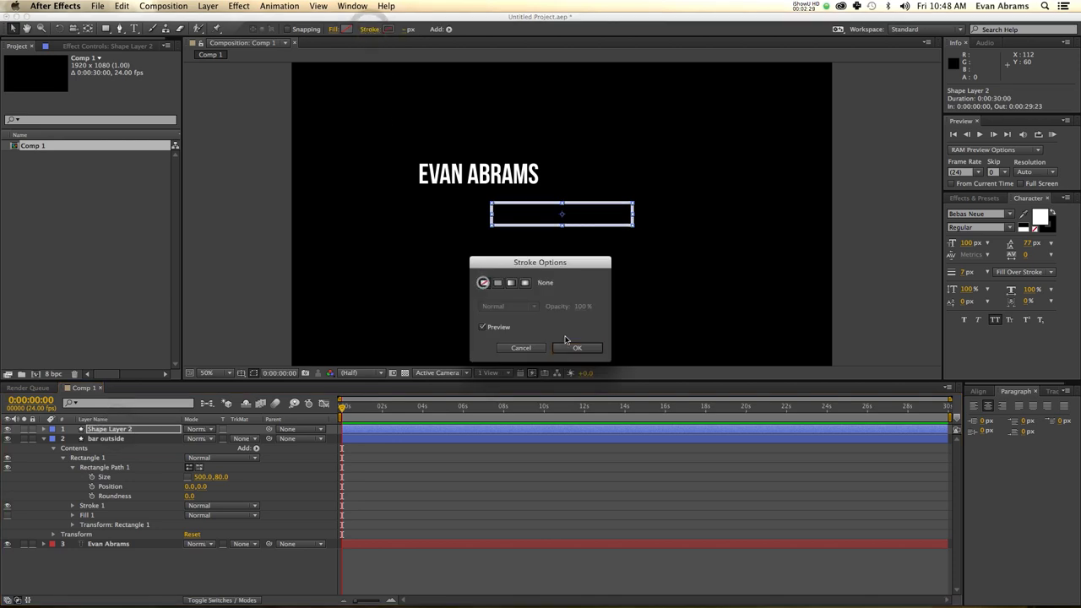
click(573, 347)
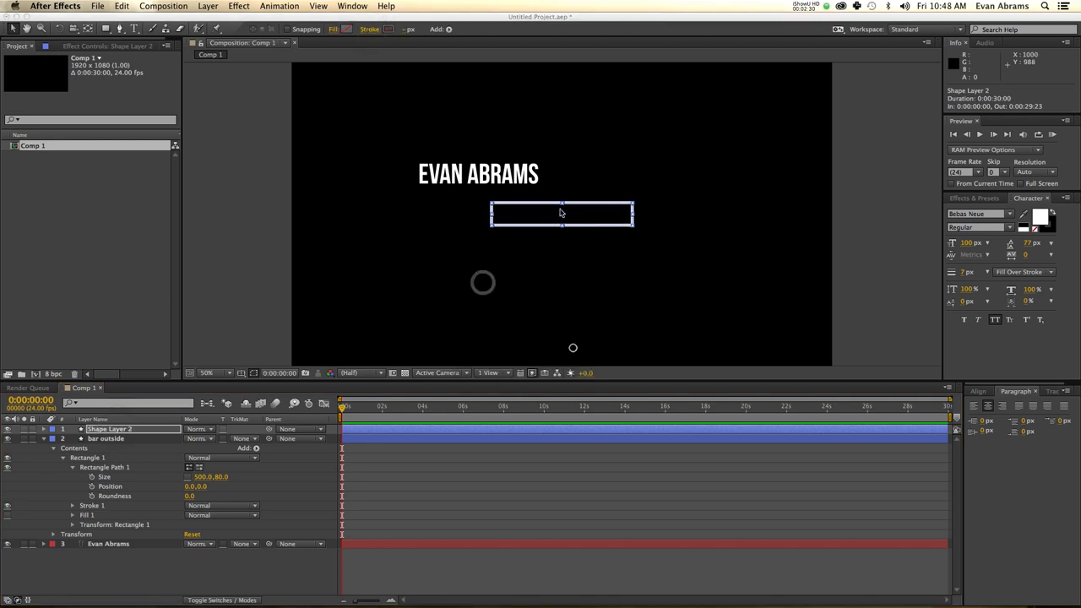
click(335, 30)
click(511, 283)
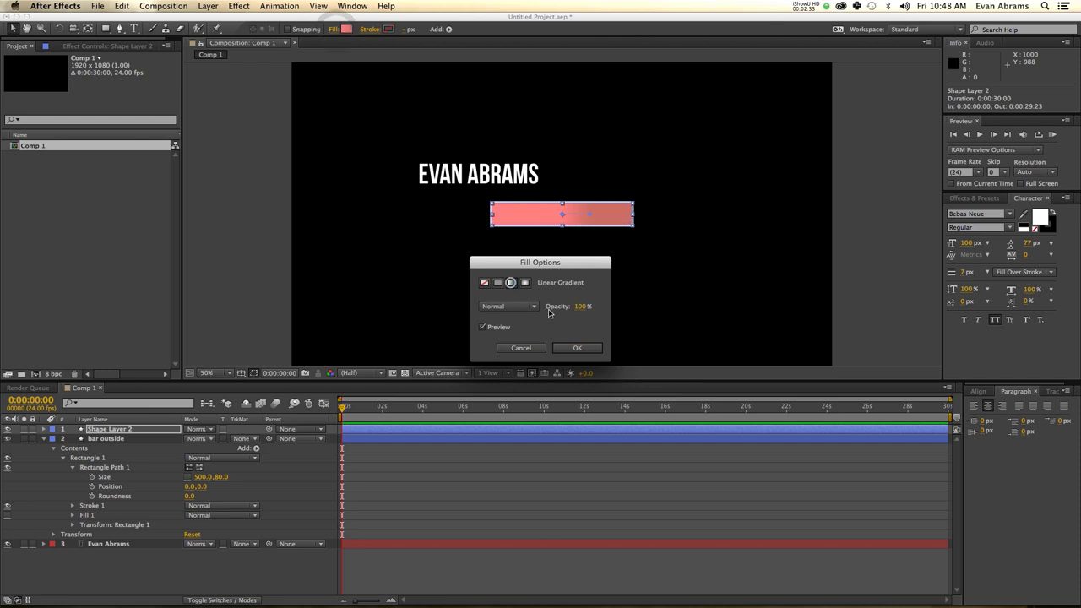
click(566, 350)
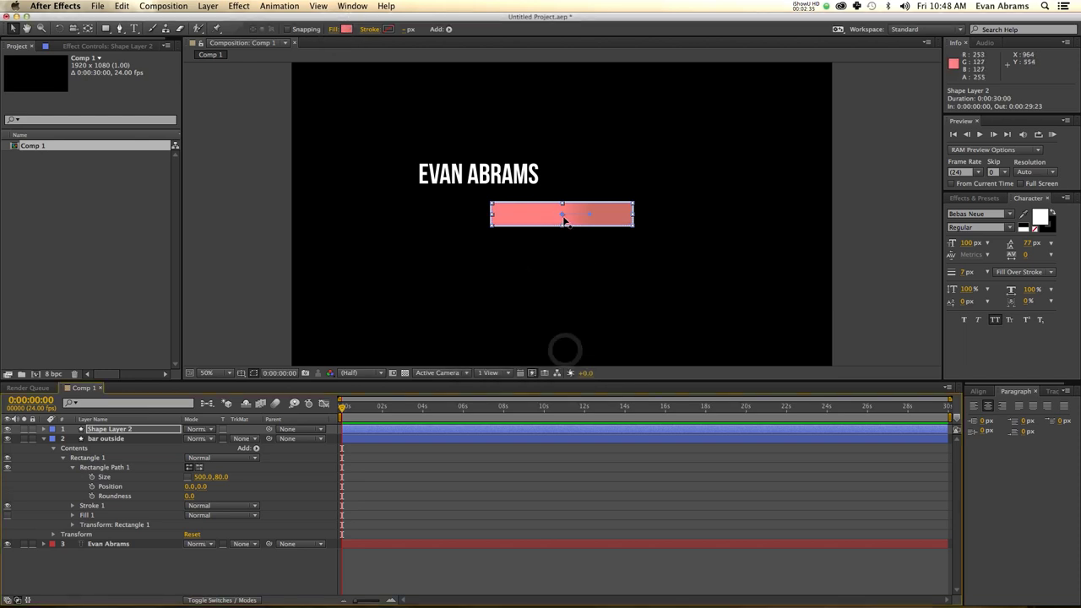
Step: Stretch the gradient across the full bar, with its start point at the left edge and its end point at the right edge
drag(561, 214, 493, 227)
drag(590, 215, 629, 220)
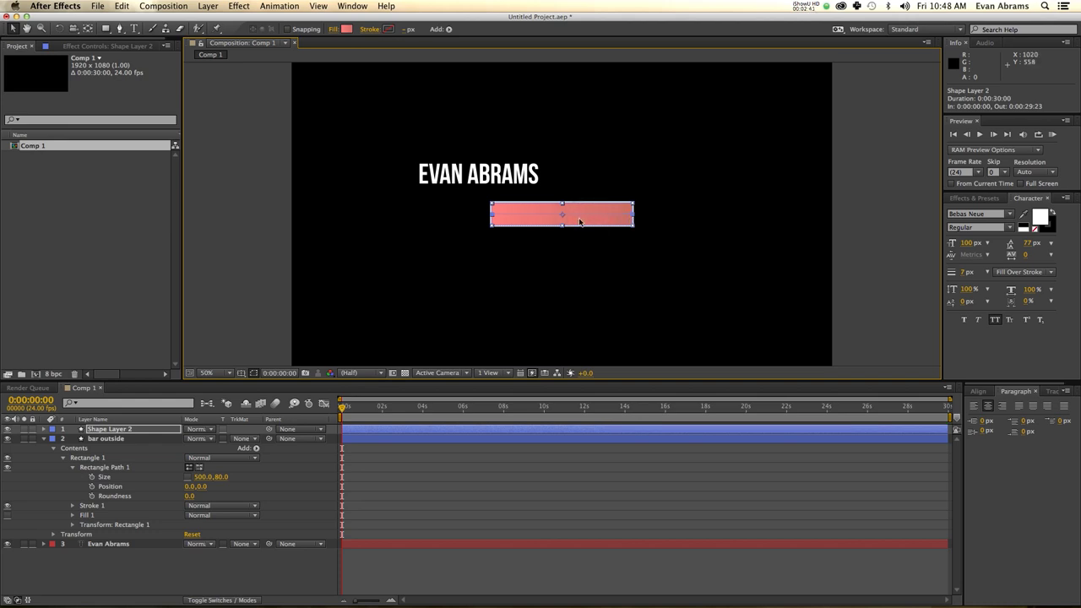
key(slash)
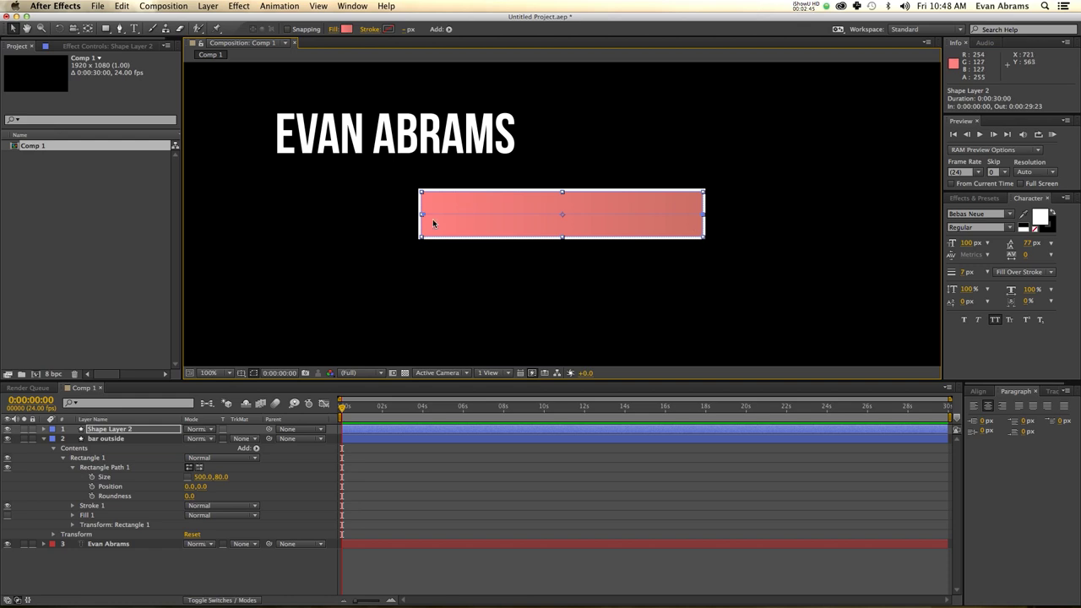
Step: Set the start colour of the bar's linear gradient to pure red with 100% saturation and 100% brightness
click(346, 29)
click(91, 250)
click(90, 245)
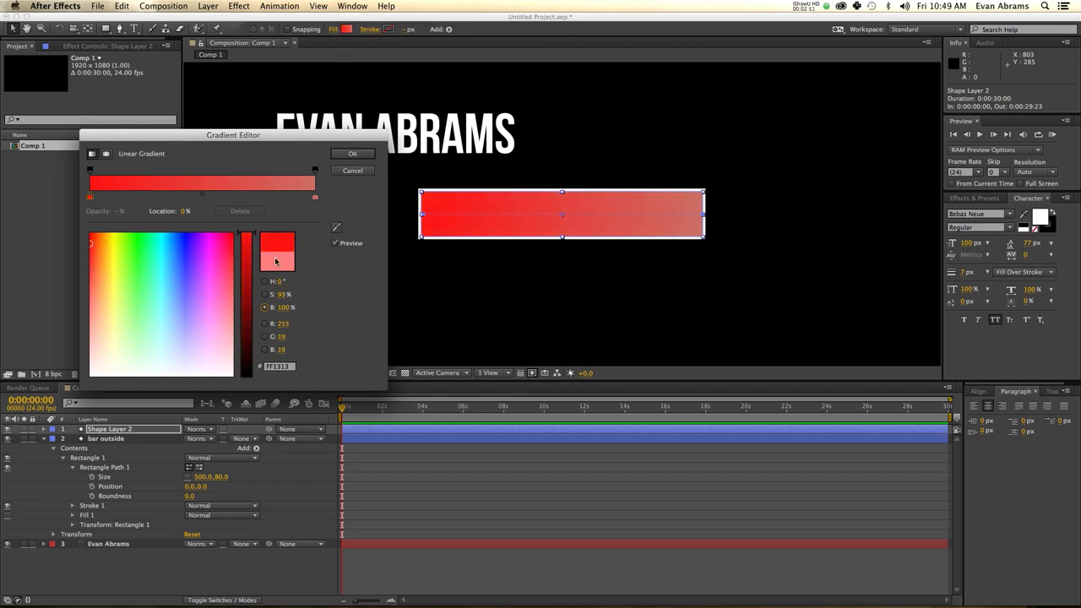
click(284, 294)
text(100)
key(Tab)
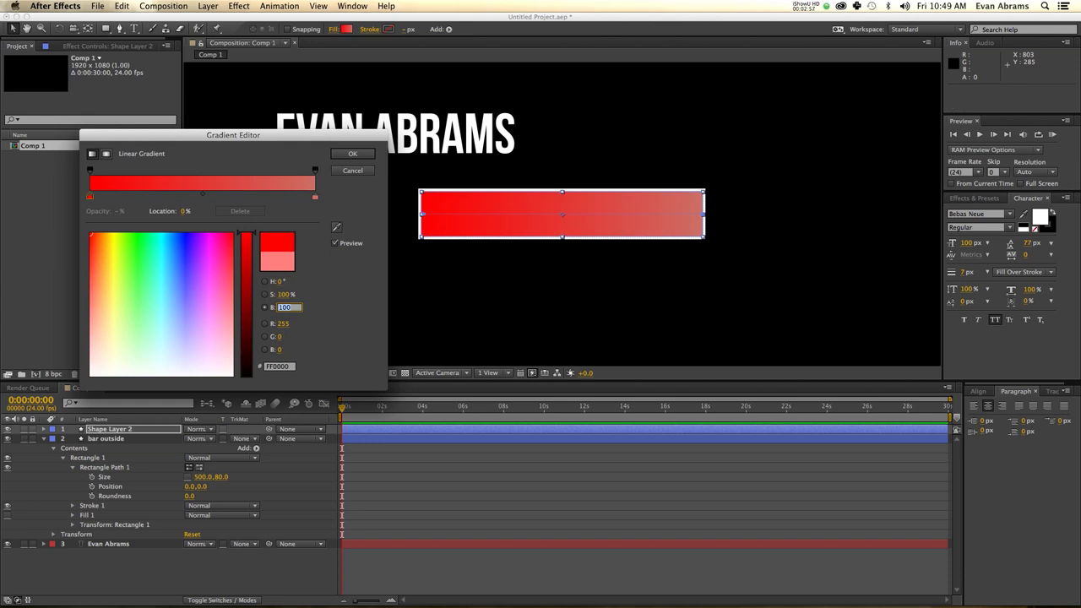
Step: Set the gradient's end colour to orange with hue 40, saturation 100% and brightness 100%, and apply the gradient
click(316, 200)
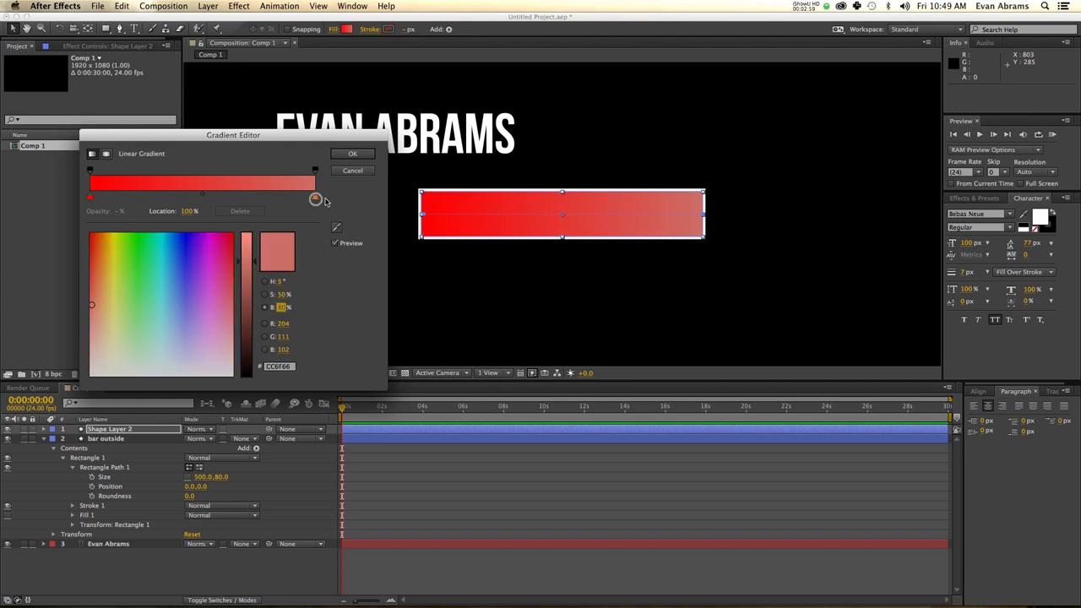
click(110, 234)
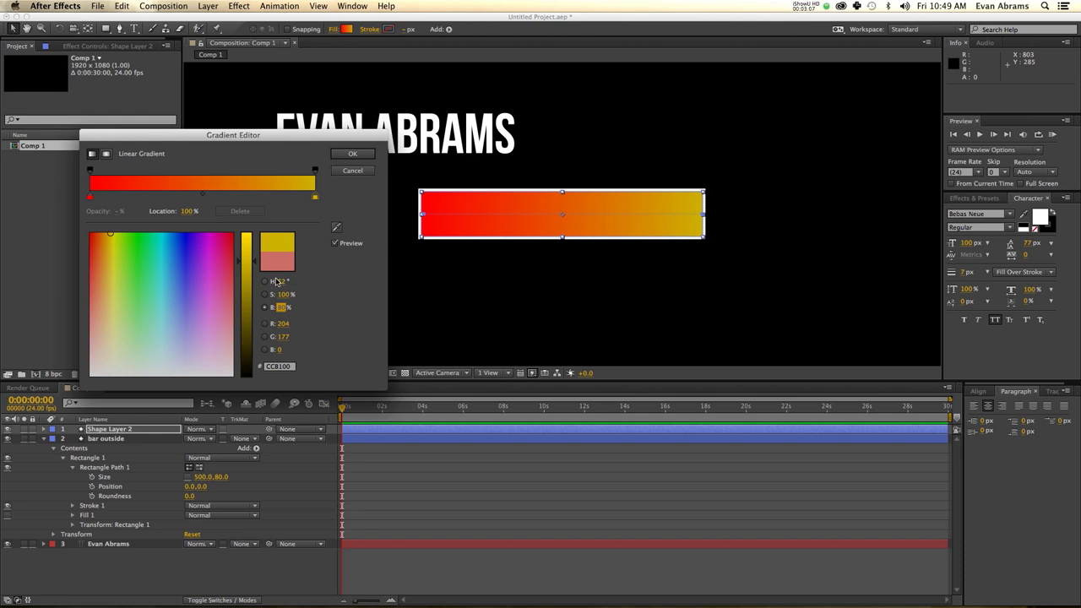
click(284, 282)
text(50)
text(40)
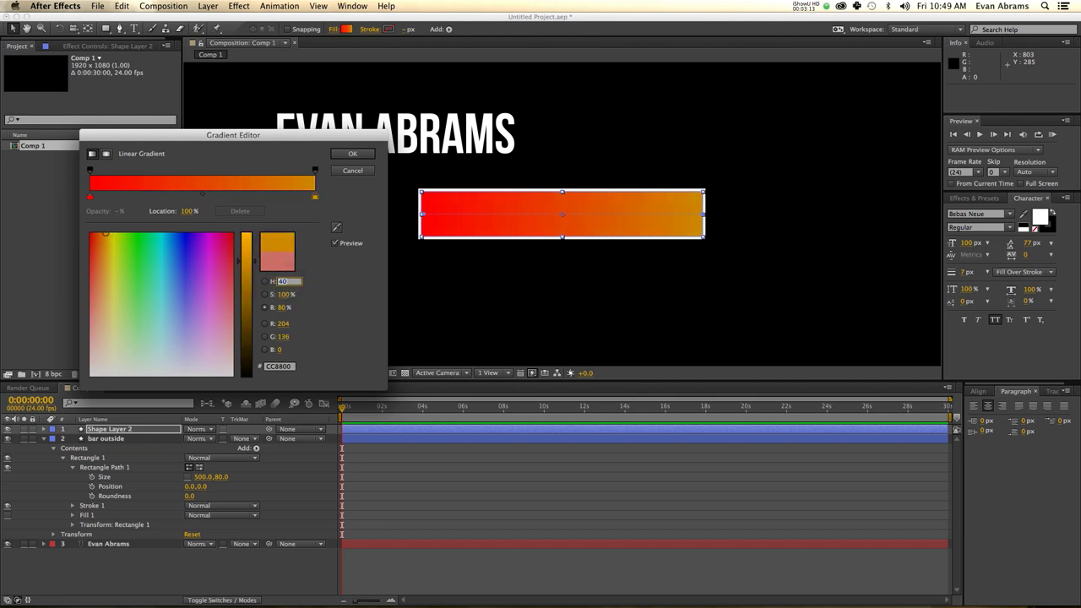
key(Tab)
key(Tab)
text(100)
key(Return)
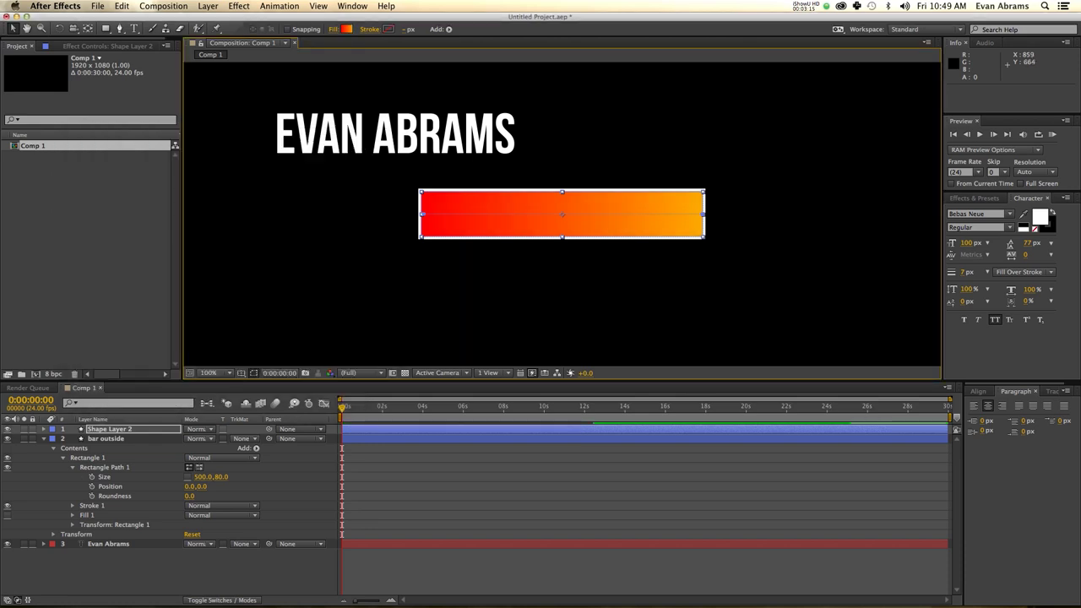
Step: Rename the gradient-filled shape layer "health" and move it below the "bar outside" layer
click(255, 568)
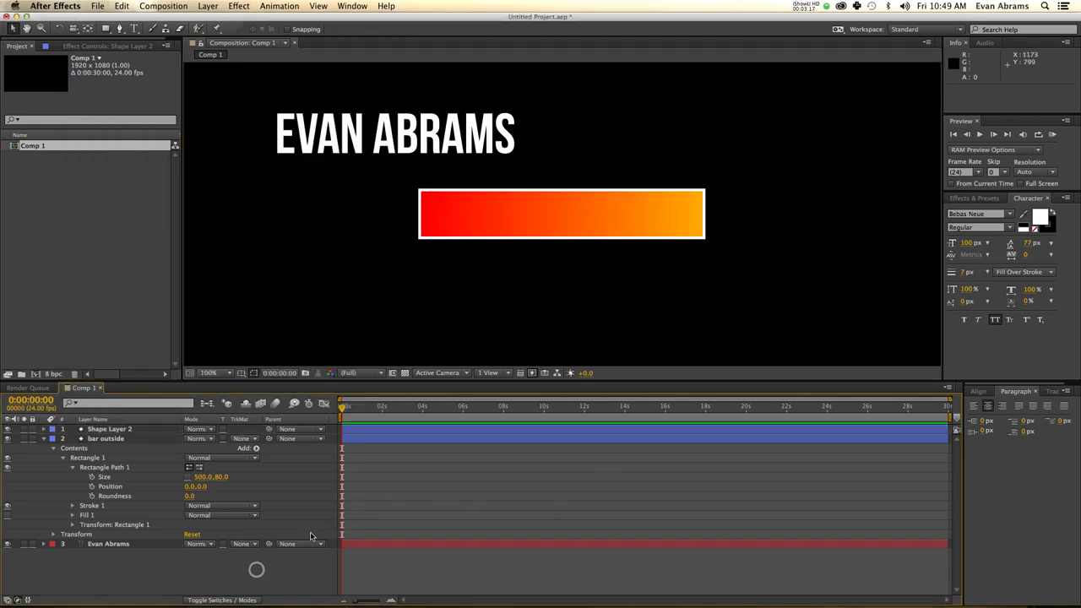
click(95, 433)
key(Return)
text(health)
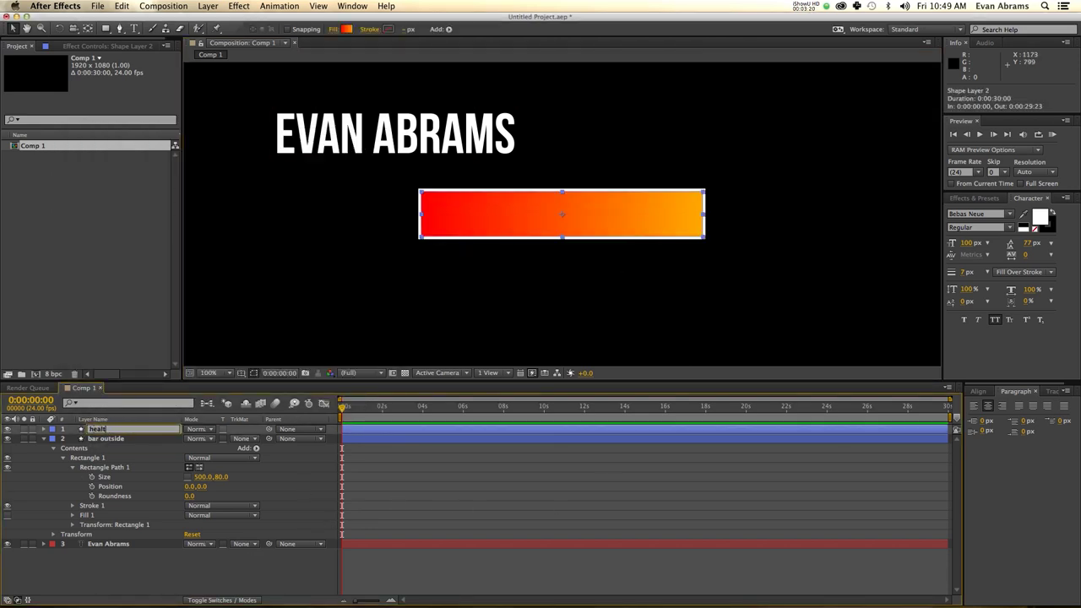
key(Return)
key(Return)
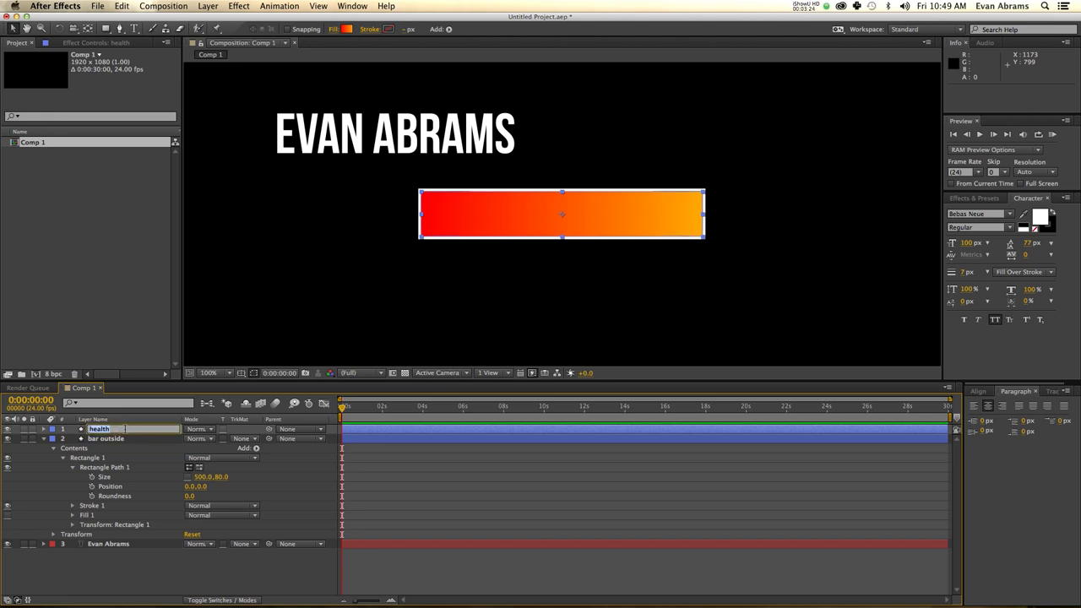
key(Return)
key(ctrl+[)
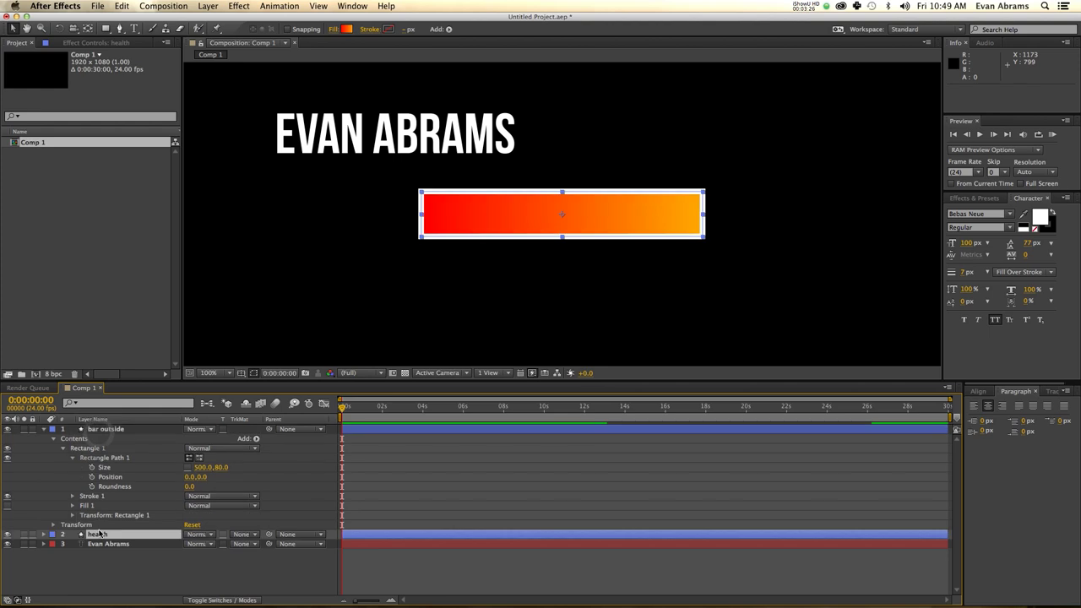
click(210, 572)
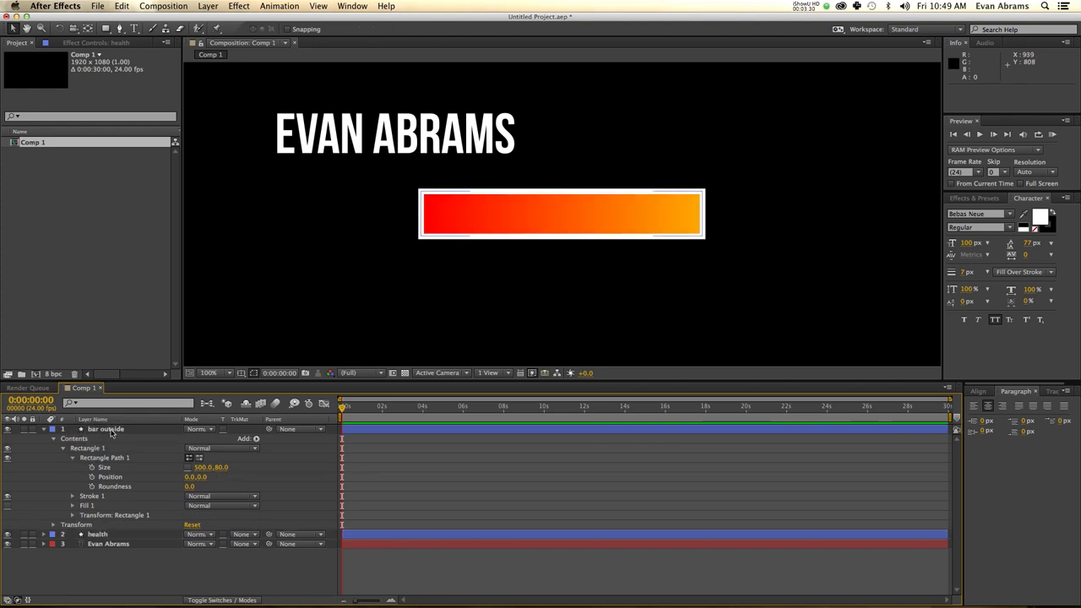
Step: Find the Bevel Alpha effect and apply it to the "bar outside" layer
click(108, 430)
click(993, 199)
text(bevel)
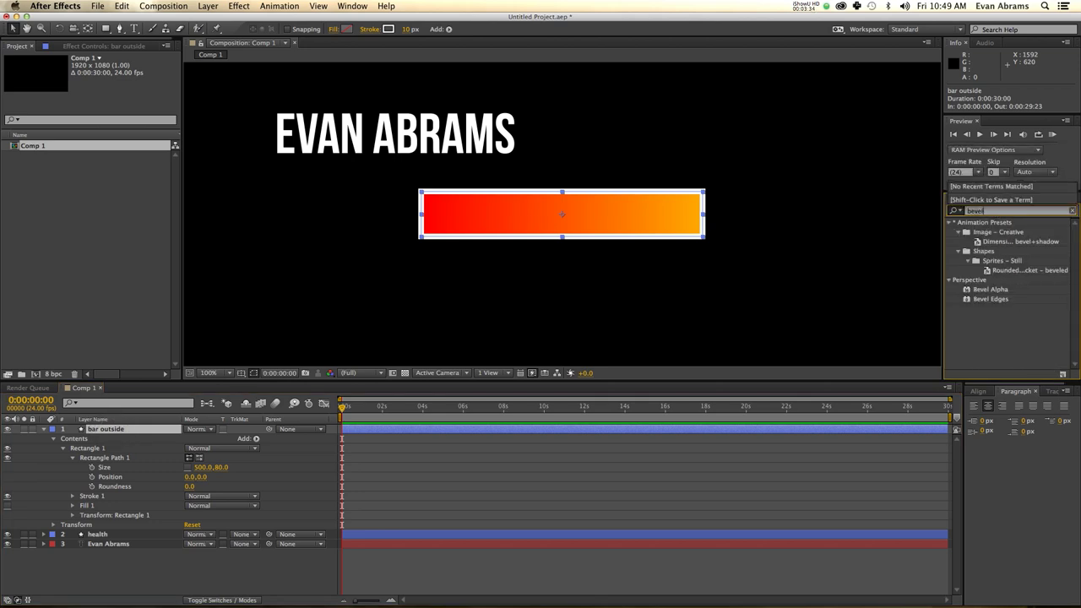
double_click(1001, 289)
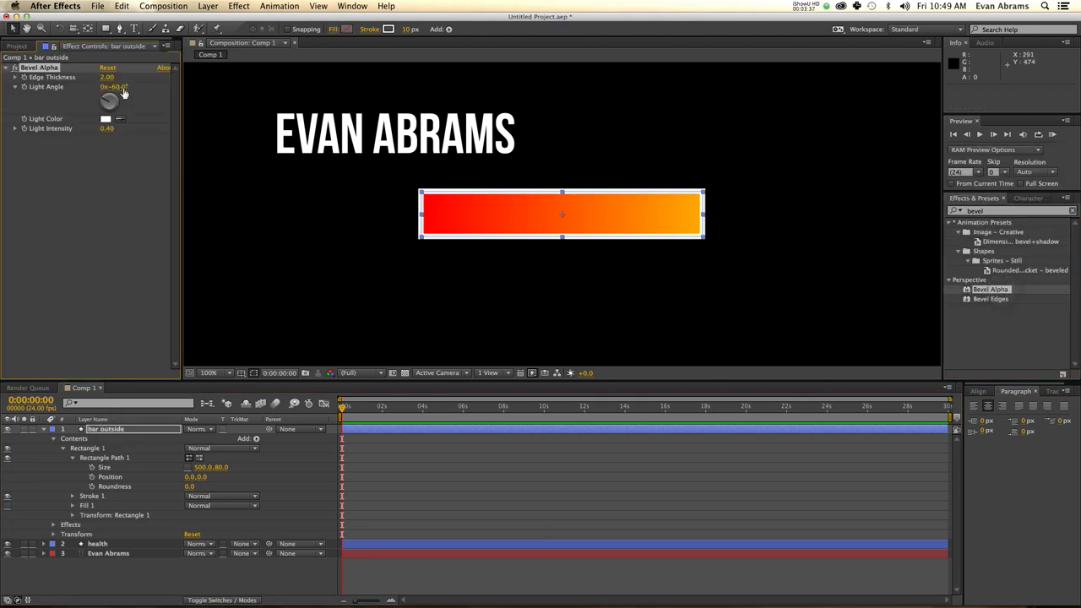
Step: Set the Bevel Alpha edge thickness to 5 and inspect the bevelled outline up close
click(106, 77)
text(4)
key(BackSpace)
text(6)
text(5)
key(Return)
click(320, 565)
key(period)
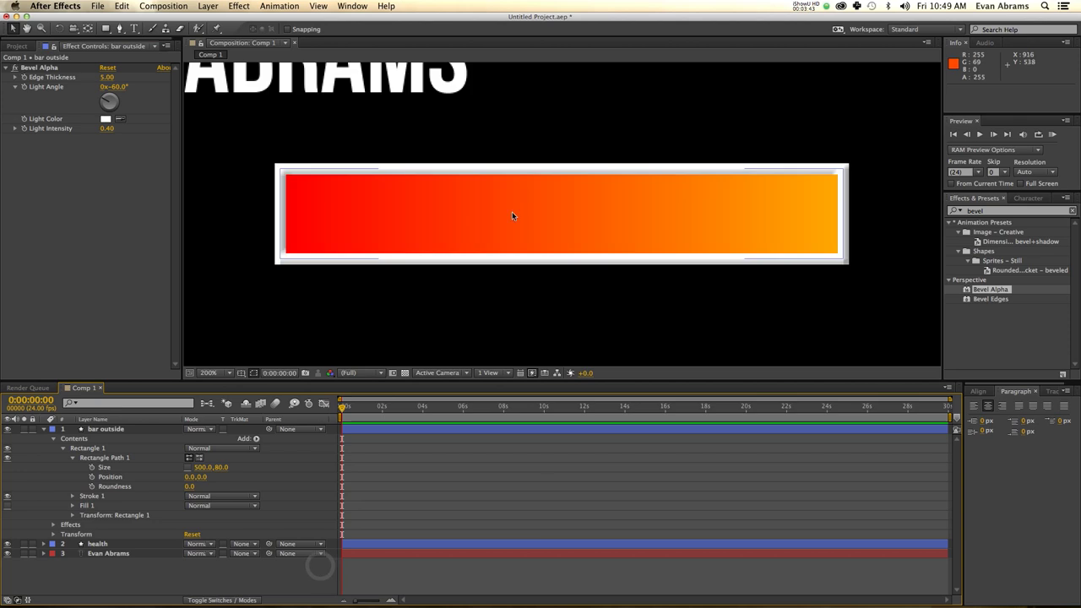
key(comma)
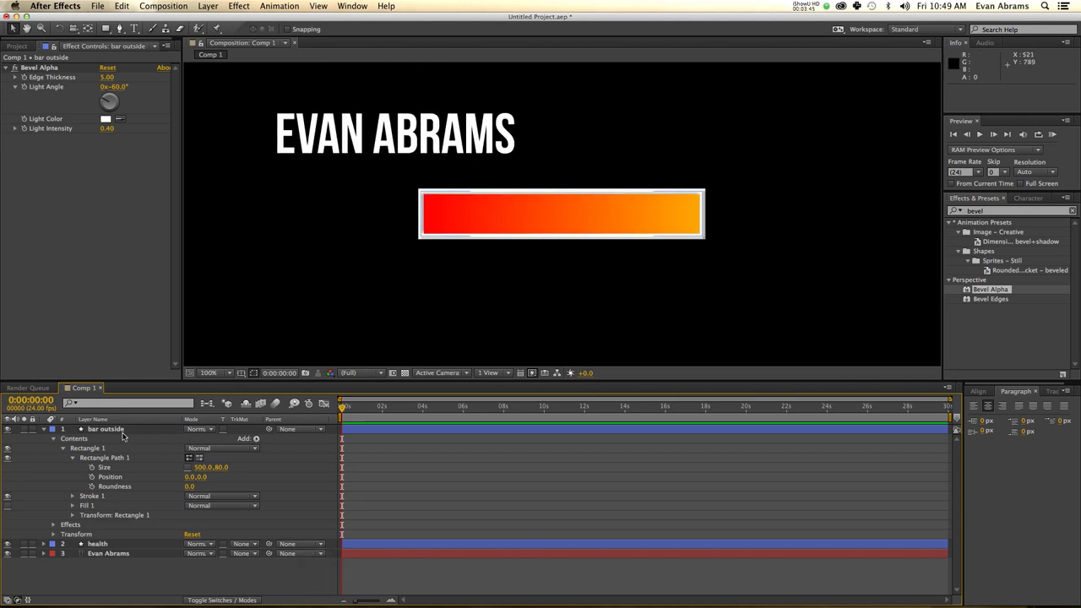
Step: Enable keyframing for Size and Position of the "health" layer's Rectangle Path 1 at 0:00:00:00
click(97, 545)
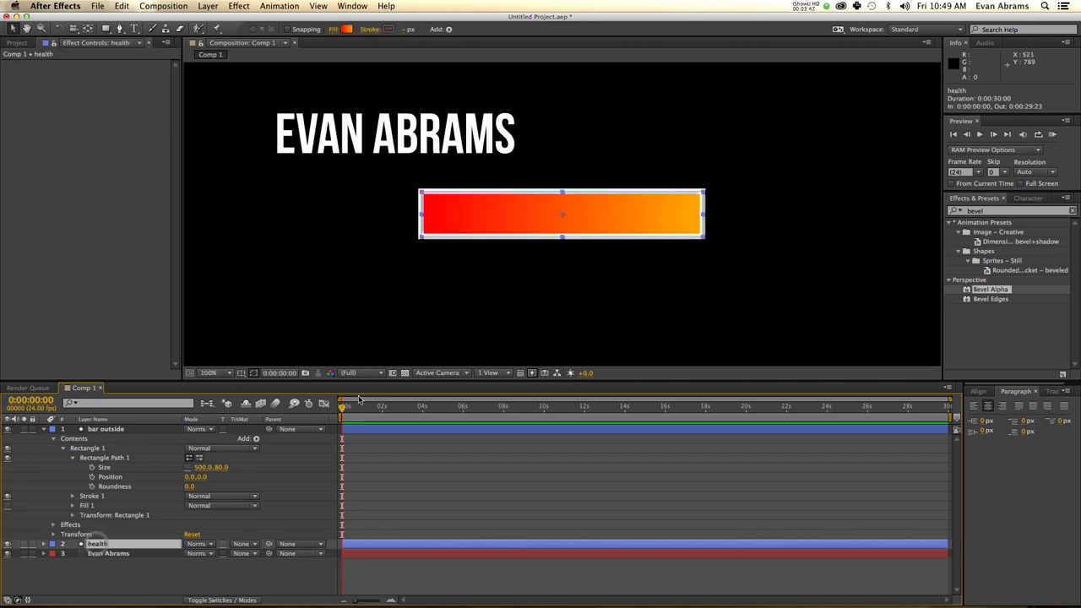
key(Return)
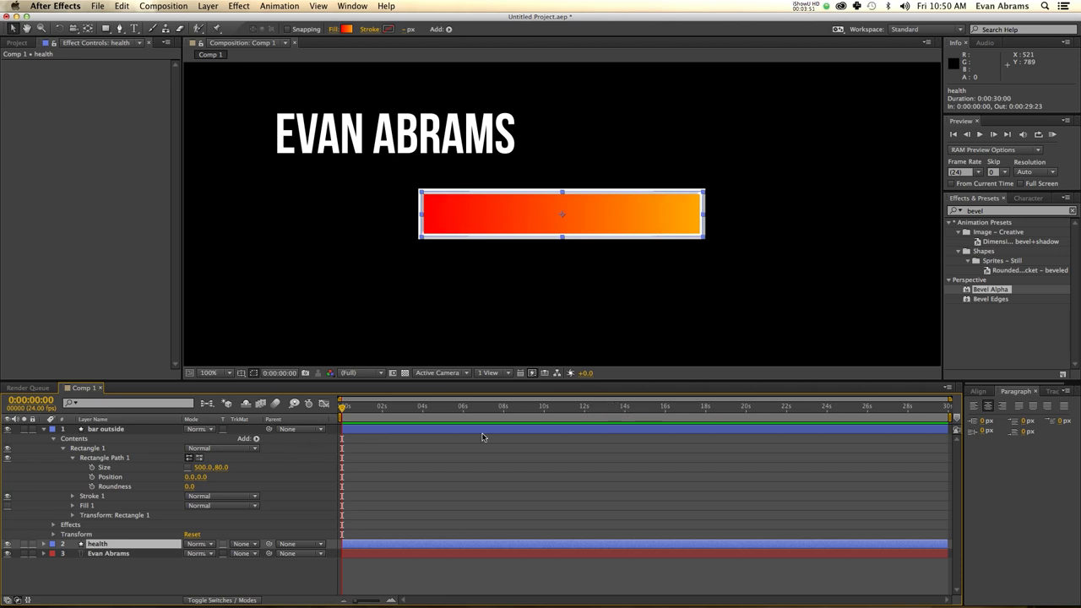
key(u)
key(u)
scroll(144, 536, down, 5)
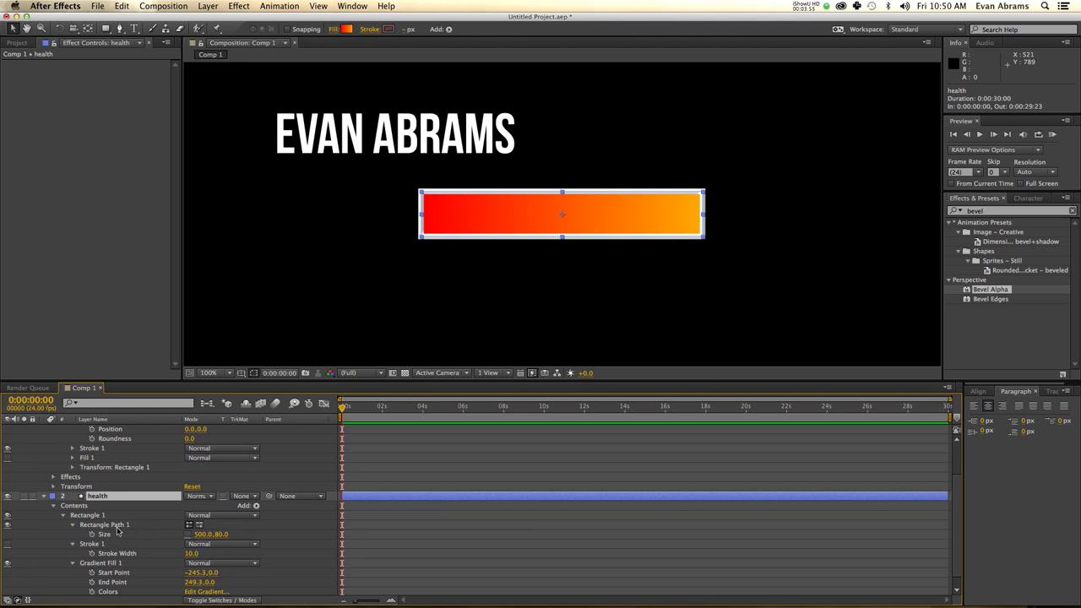
click(92, 535)
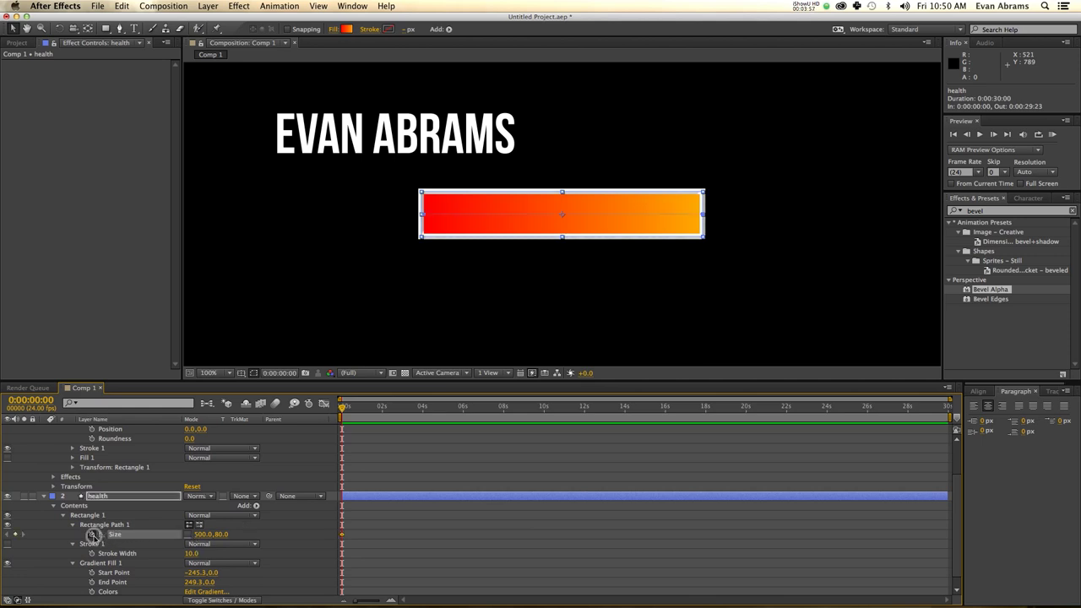
scroll(80, 538, down, 1)
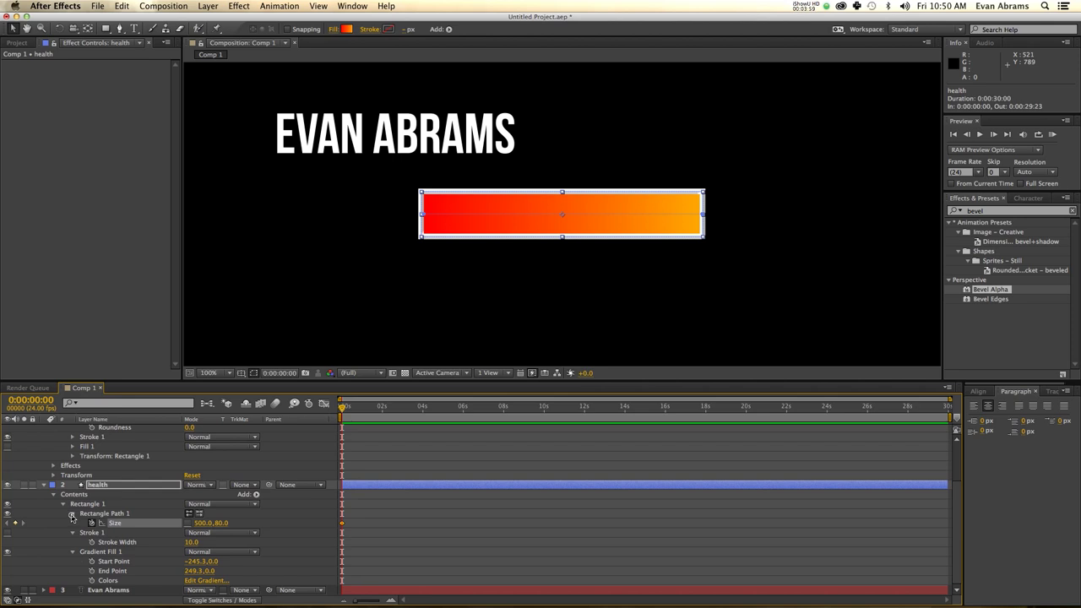
click(72, 514)
click(63, 504)
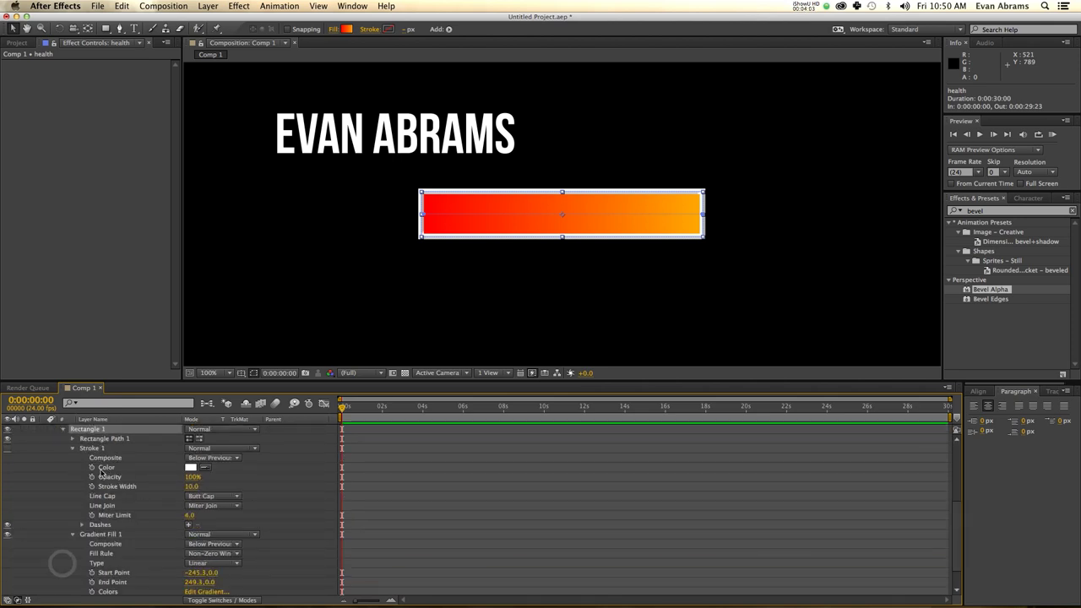
click(73, 439)
click(91, 447)
click(91, 458)
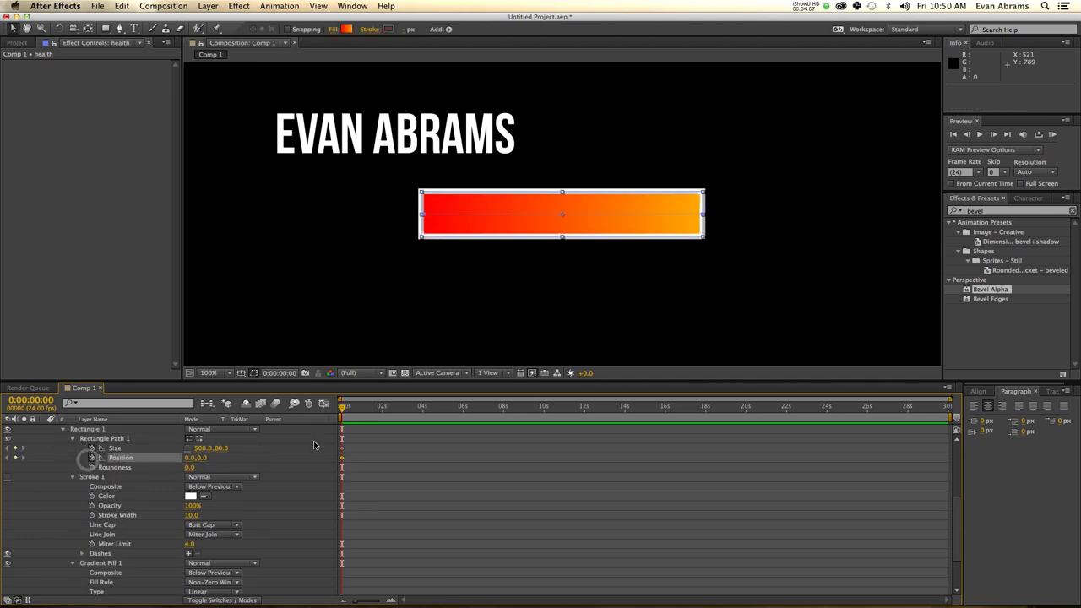
Step: Shift the rectangle path's Size and Position keyframes to 0:00:01:06
key(shift+Page_Down)
key(shift+Page_Down)
key(shift+Page_Down)
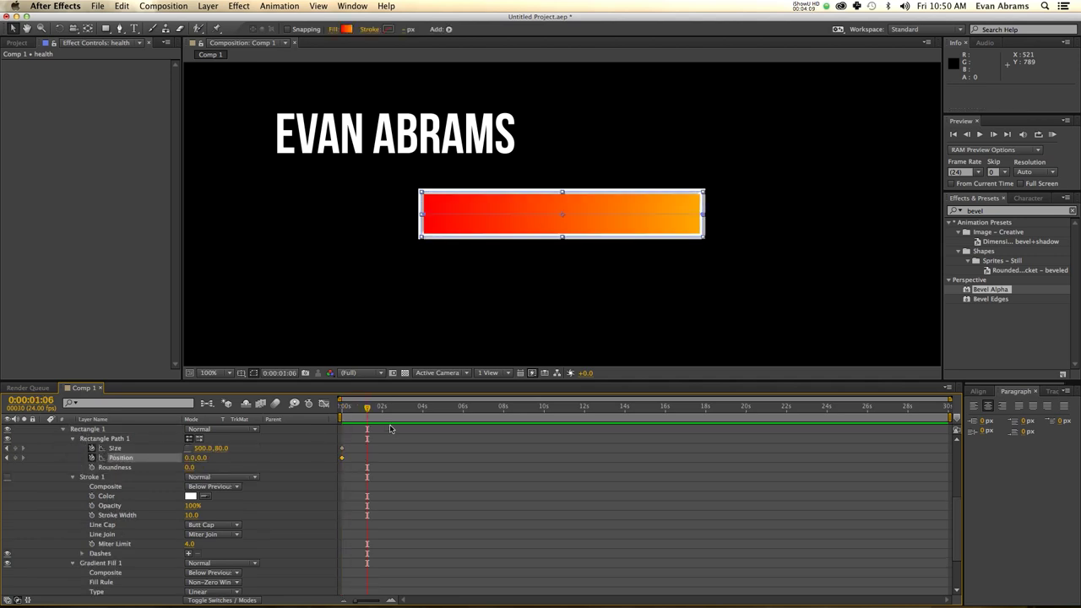
drag(359, 440, 367, 461)
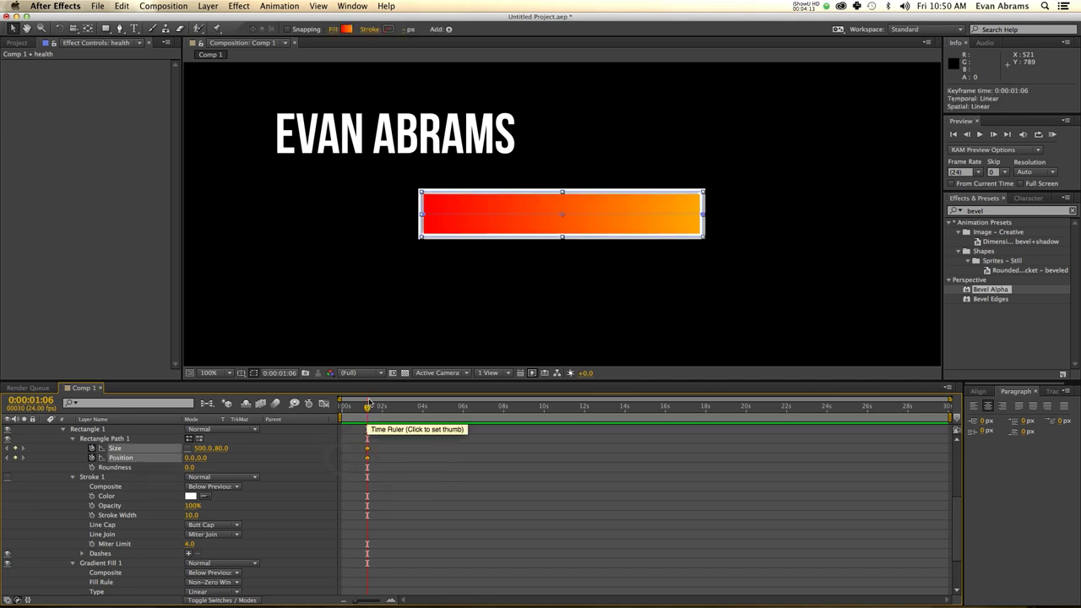
Step: Set the rectangle path's width to 0 at 0:00:00:00, keeping its height at 80
drag(363, 409, 341, 409)
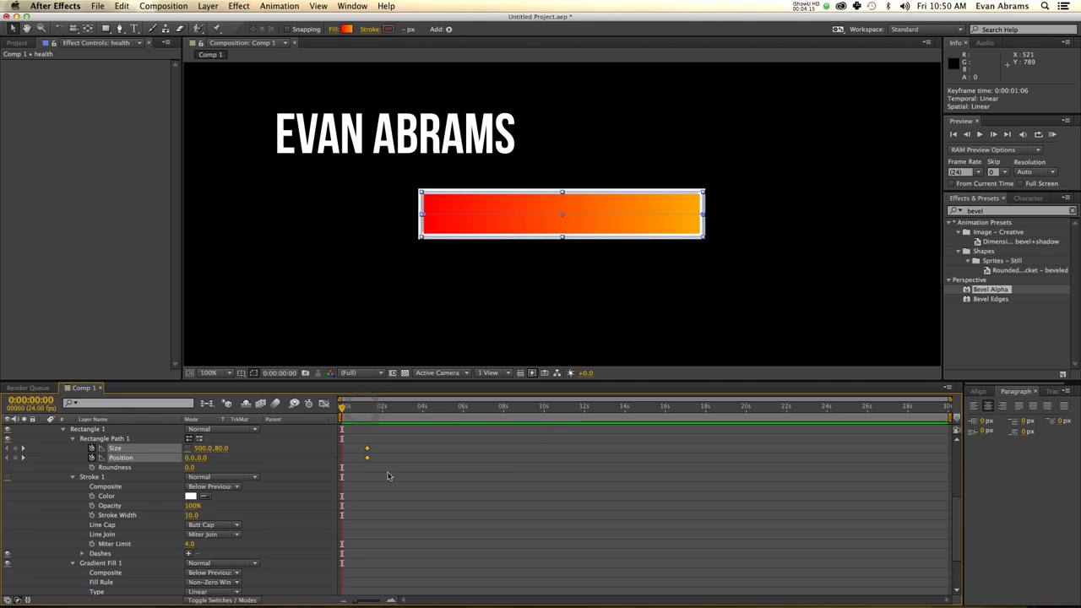
click(276, 458)
drag(202, 447, 182, 450)
click(205, 449)
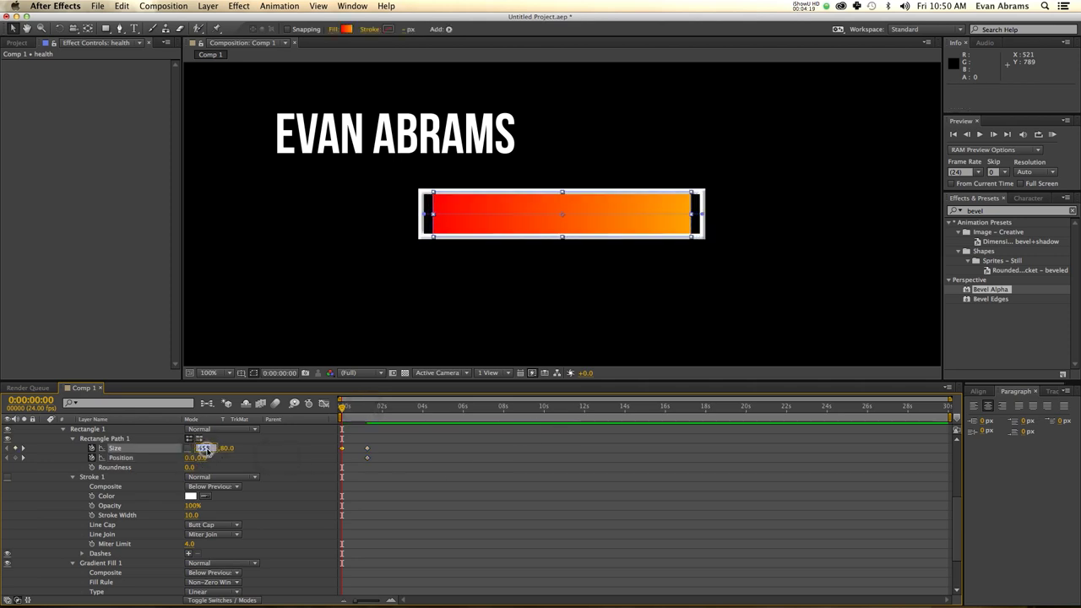
text(0)
key(Return)
Step: Set the rectangle path's horizontal Position to -250 at 0:00:00:00 and preview the bar's fill animation
drag(193, 458, 153, 473)
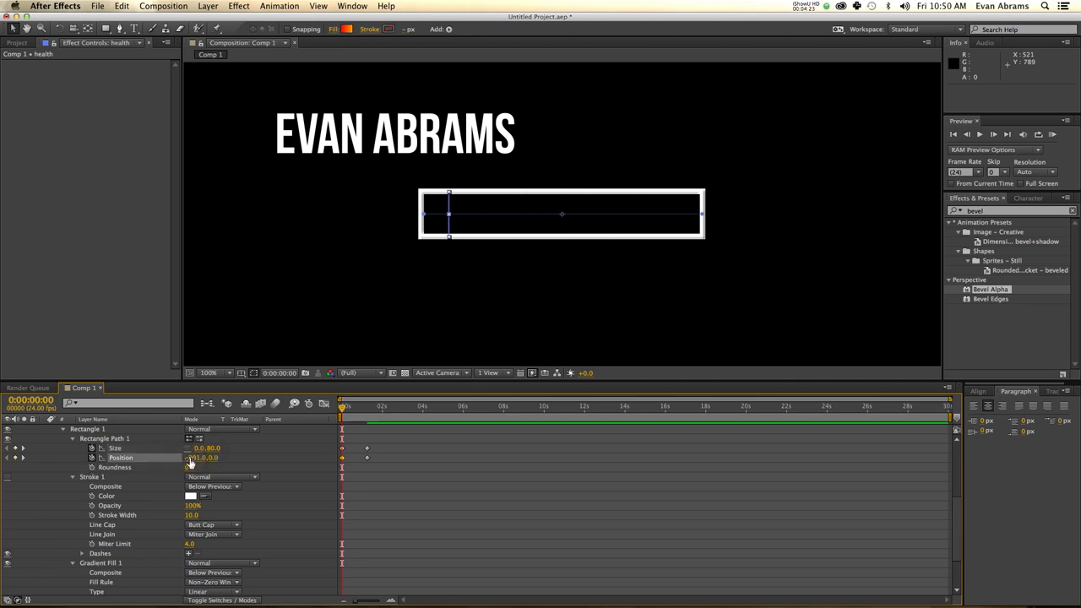
click(191, 459)
text(-250)
key(Return)
key(space)
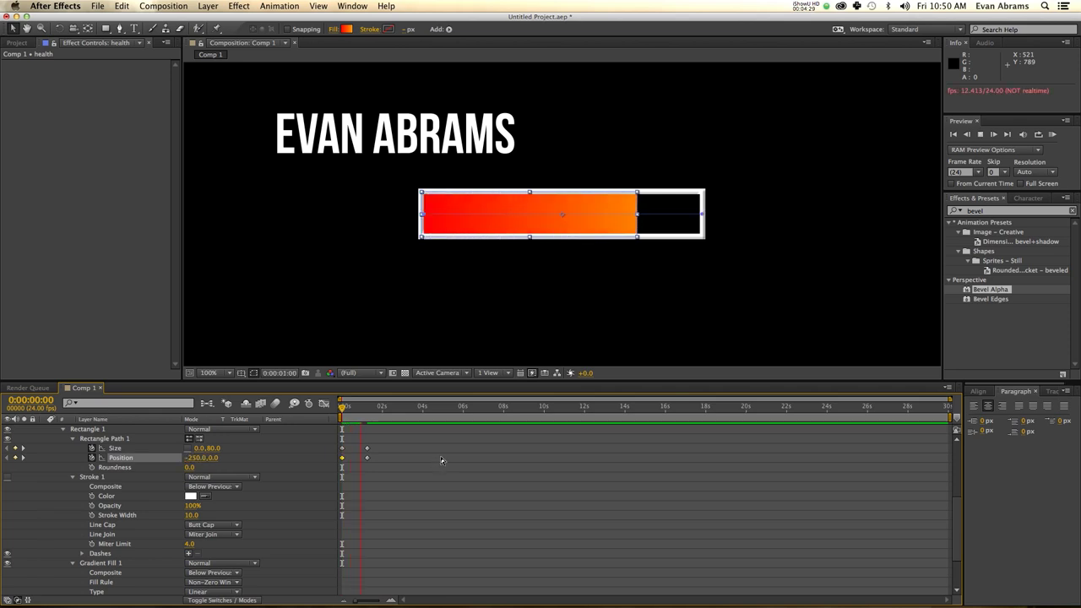
key(space)
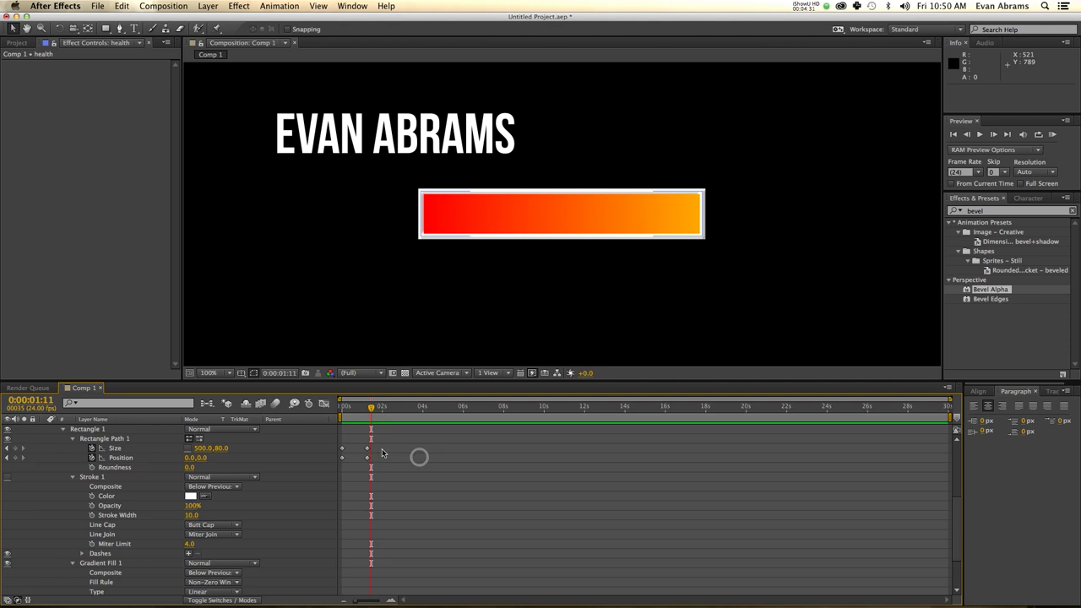
drag(381, 447, 336, 463)
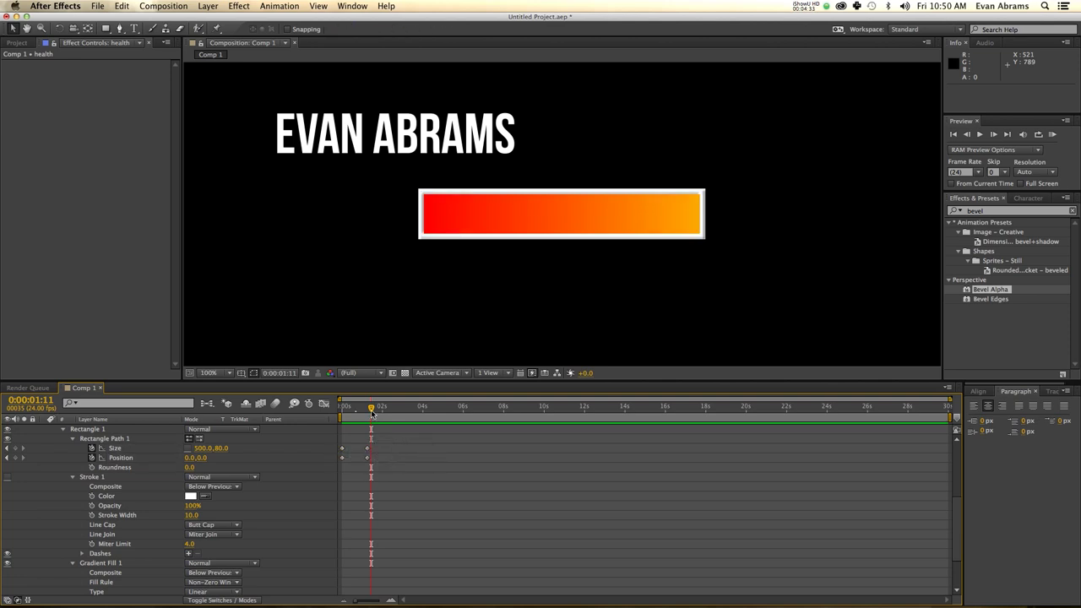
key(space)
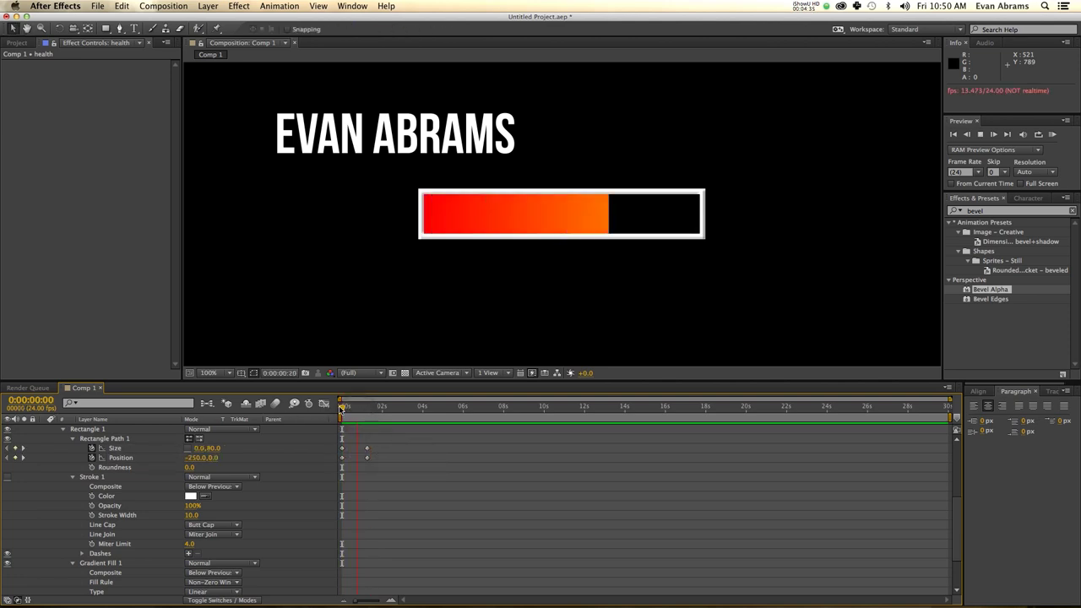
key(space)
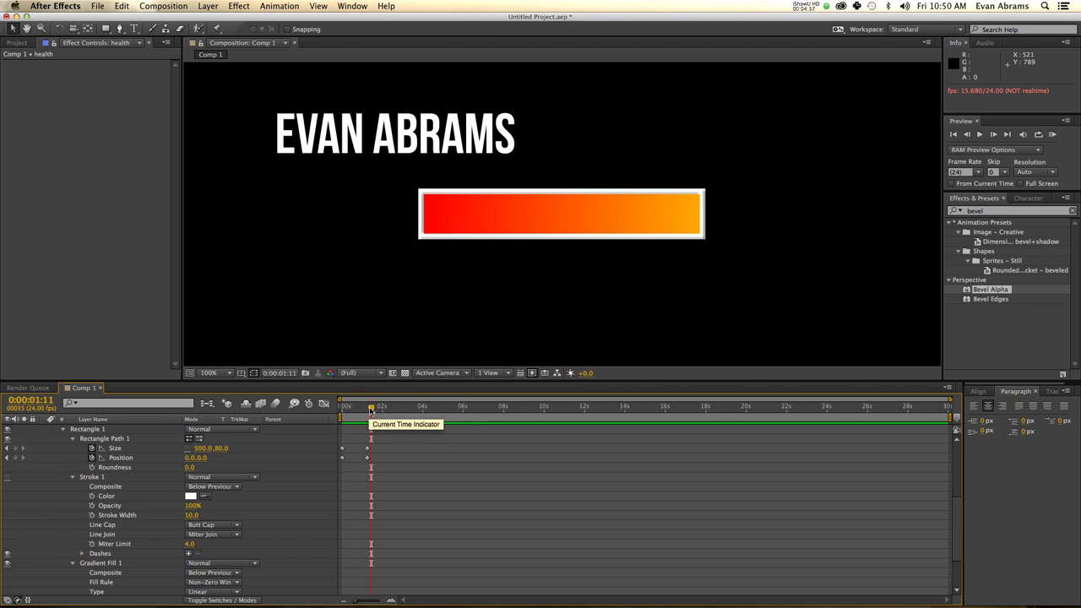
Step: Add Size and Position keyframes holding the full bar at 0:00:04:04
click(367, 407)
key(shift+Page_Down)
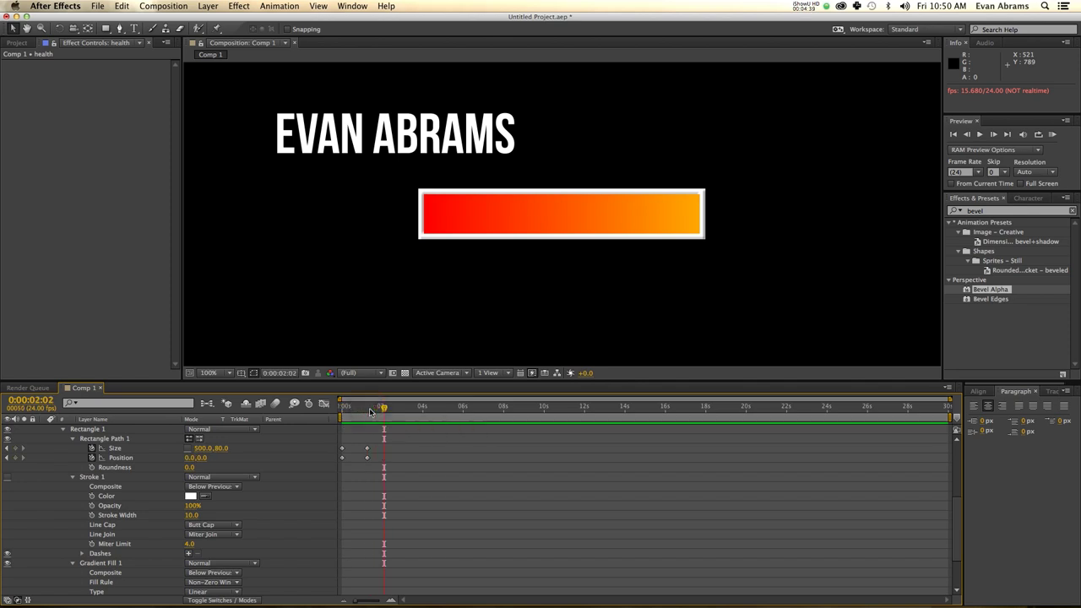
key(shift+Page_Down)
key(shift+Page_Down)
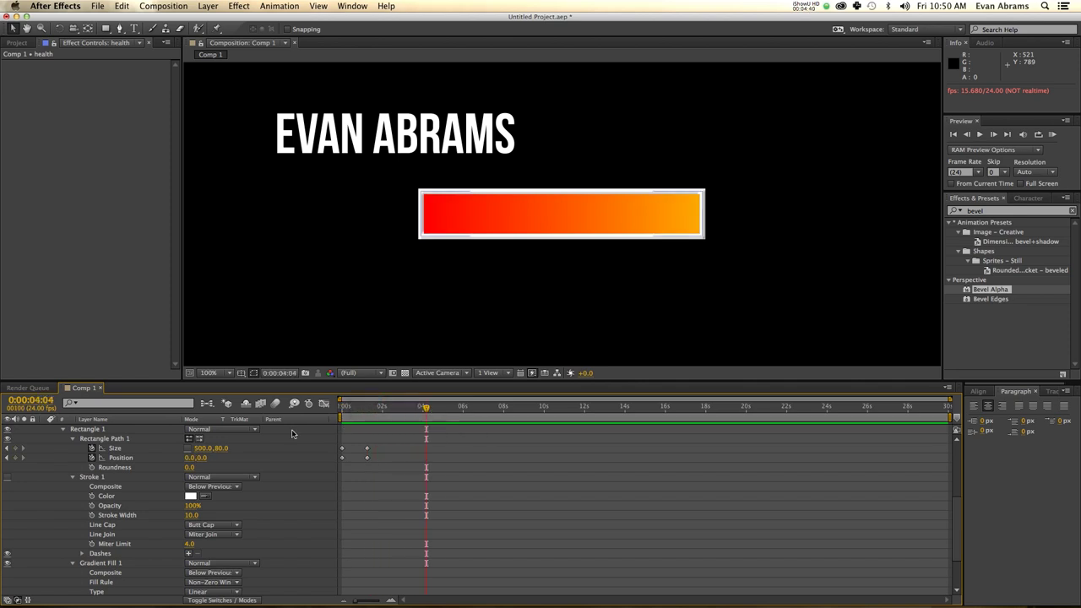
click(16, 448)
shift+click(15, 458)
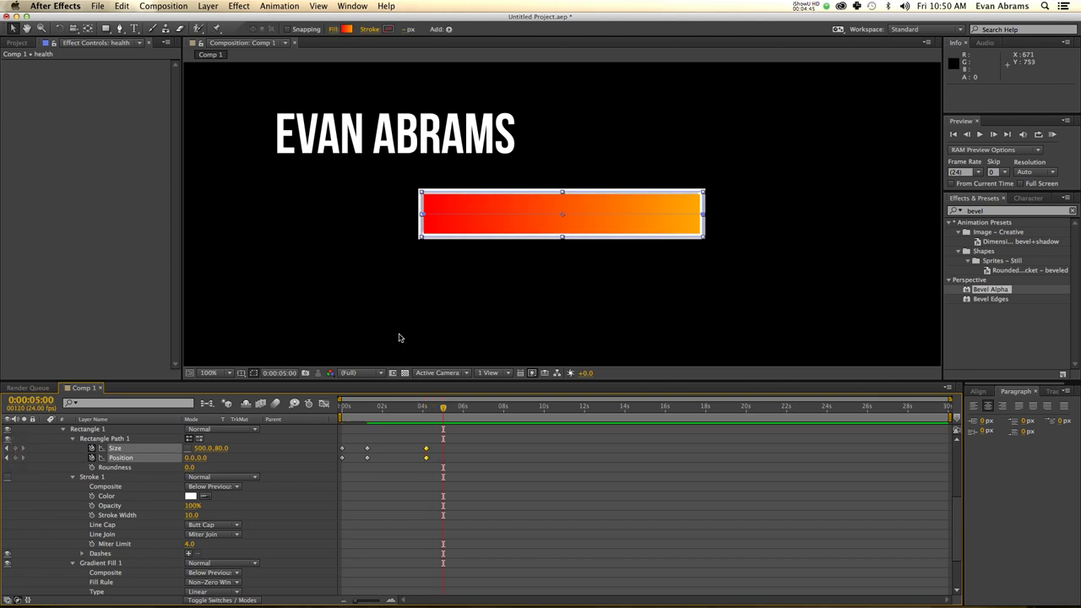
Step: Try a width of 100 for the rectangle path at 0:00:05:00
click(460, 465)
click(203, 448)
text(100)
key(Return)
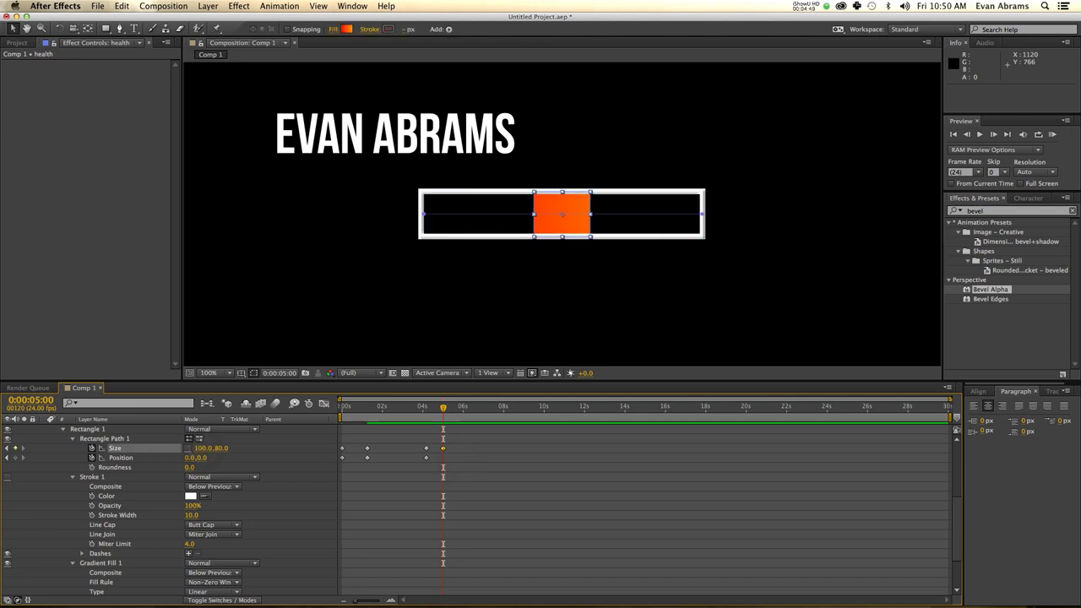
Step: Set the rectangle path's width to 400 and horizontal Position to -50 at 0:00:05:00, and hold both with keyframes at 0:00:06:16
click(200, 452)
text(400)
key(Return)
drag(191, 464, 197, 465)
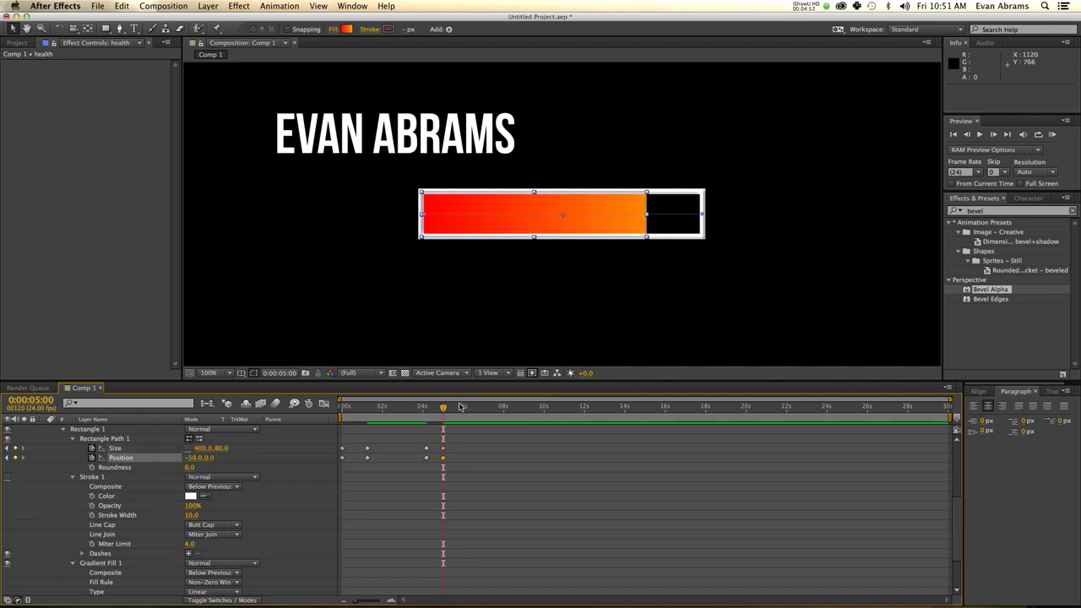
drag(422, 411, 477, 413)
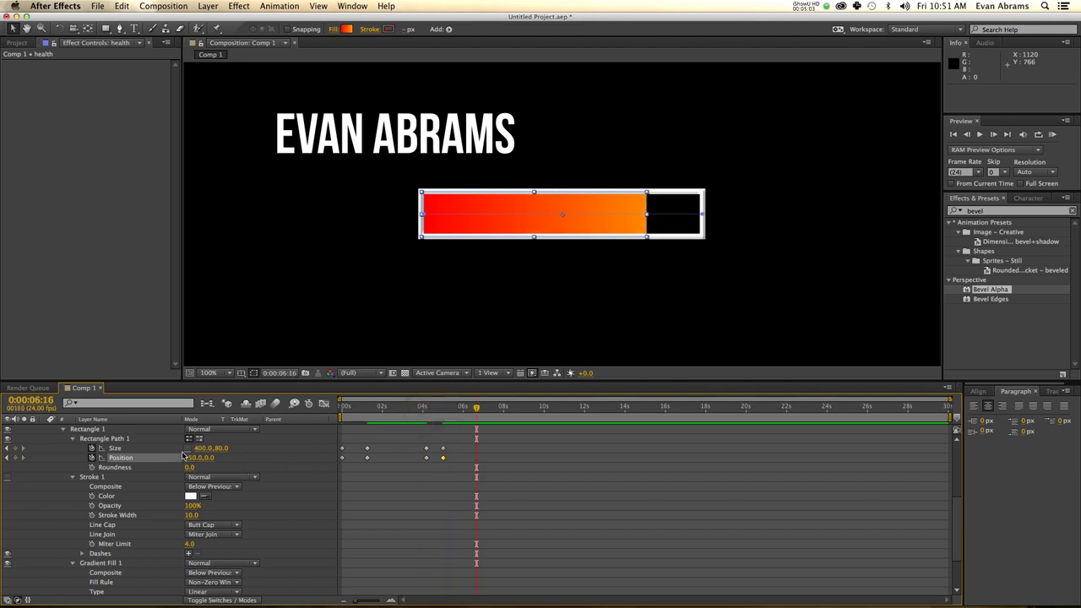
click(18, 450)
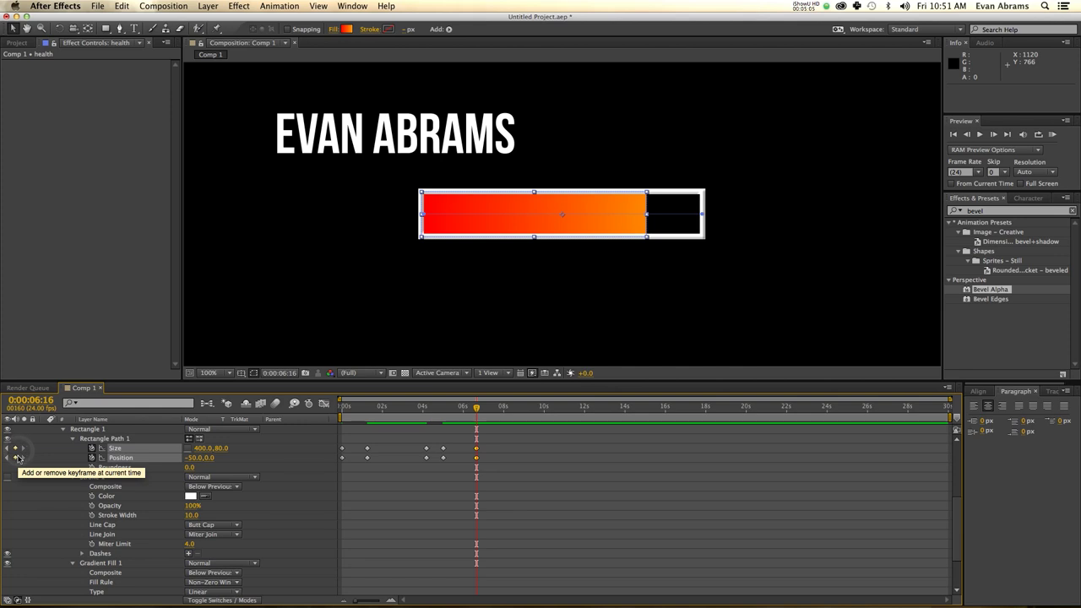
Step: Set the rectangle path's width to 200 and horizontal Position to -150 at 0:00:08:08
key(shift+Page_Down)
key(shift+Page_Down)
click(224, 460)
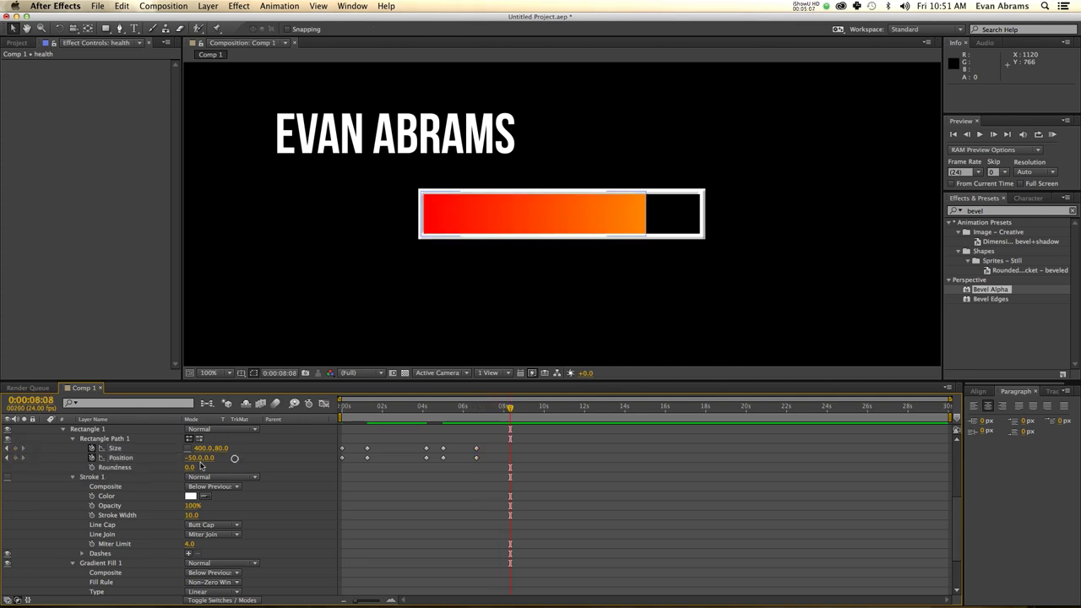
click(204, 449)
text(200)
key(Tab)
key(Tab)
text(-150)
key(Return)
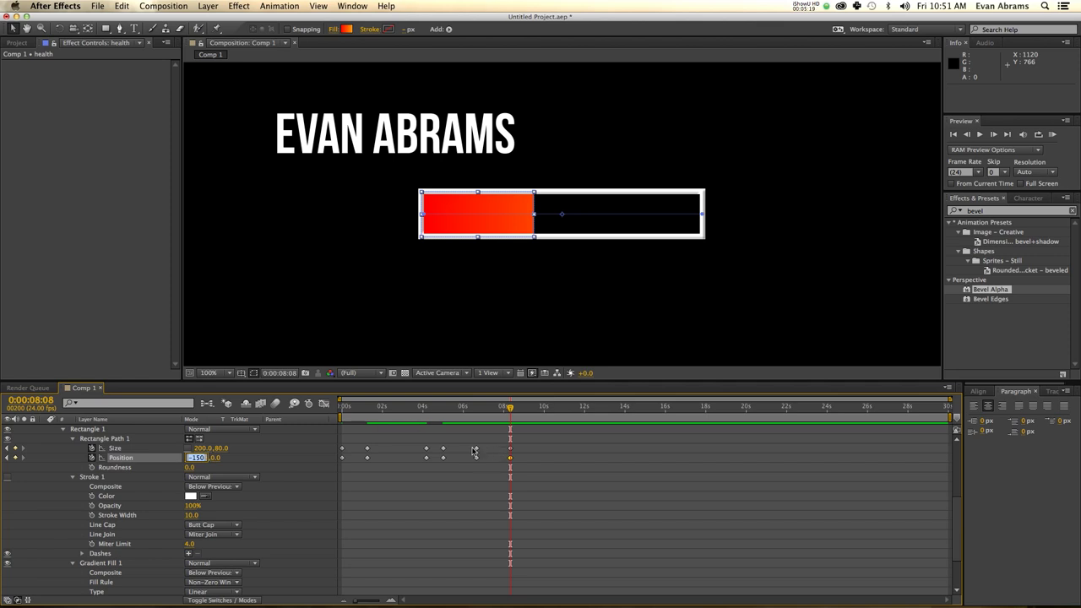
Step: Try a horizontal Position of -175 for the rectangle path at 0:00:08:08, and set it back to -150
text(-175)
key(Return)
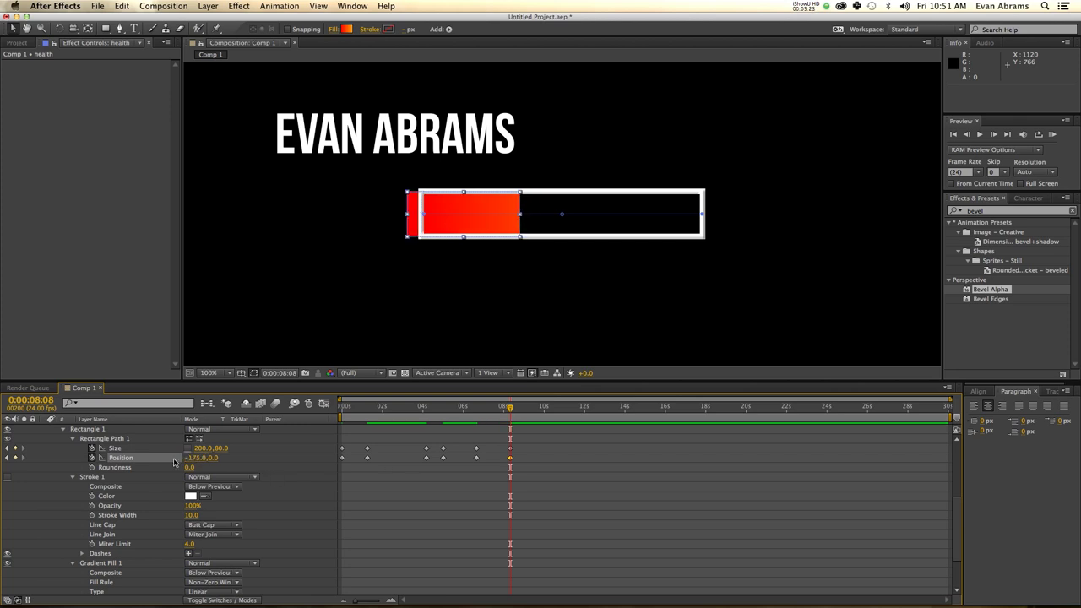
drag(191, 457, 205, 461)
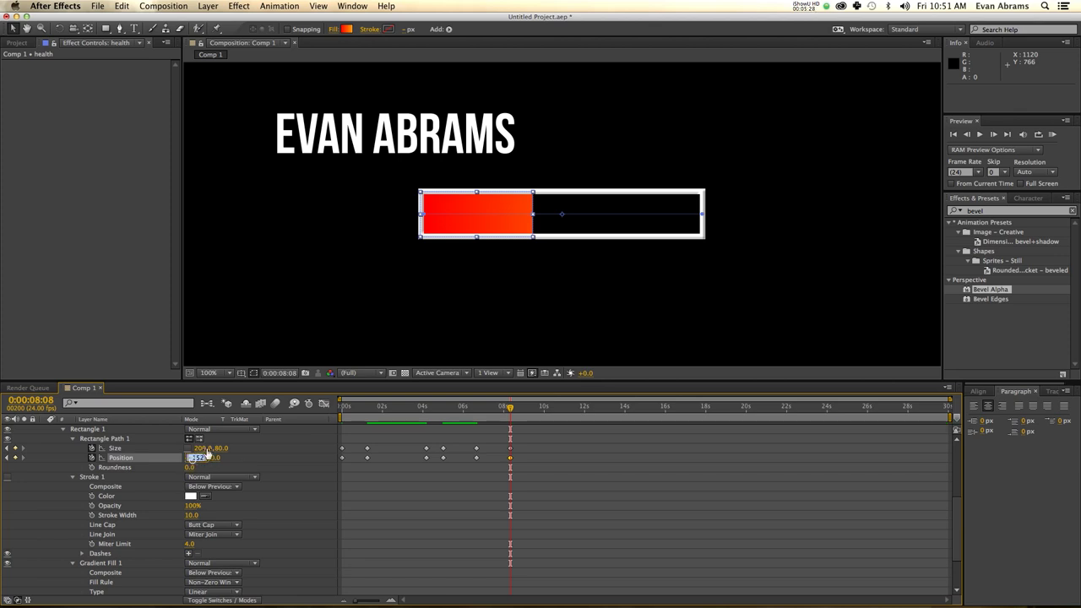
click(194, 458)
key(Return)
Step: Zoom the composition view out to 50% and preview the health bar's fill and drop animation
click(478, 410)
drag(478, 413, 538, 422)
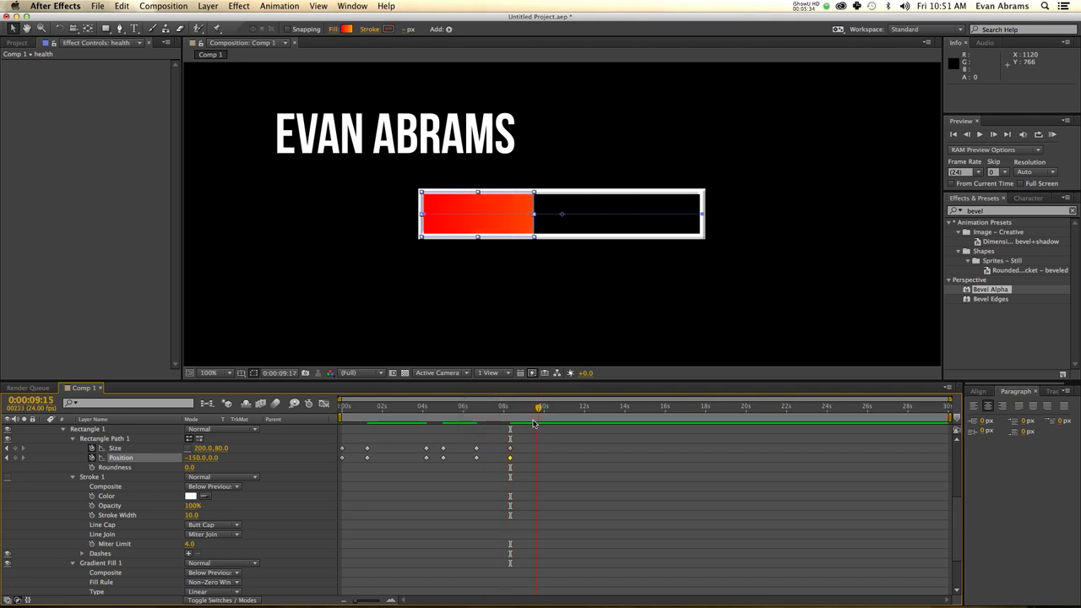
click(547, 461)
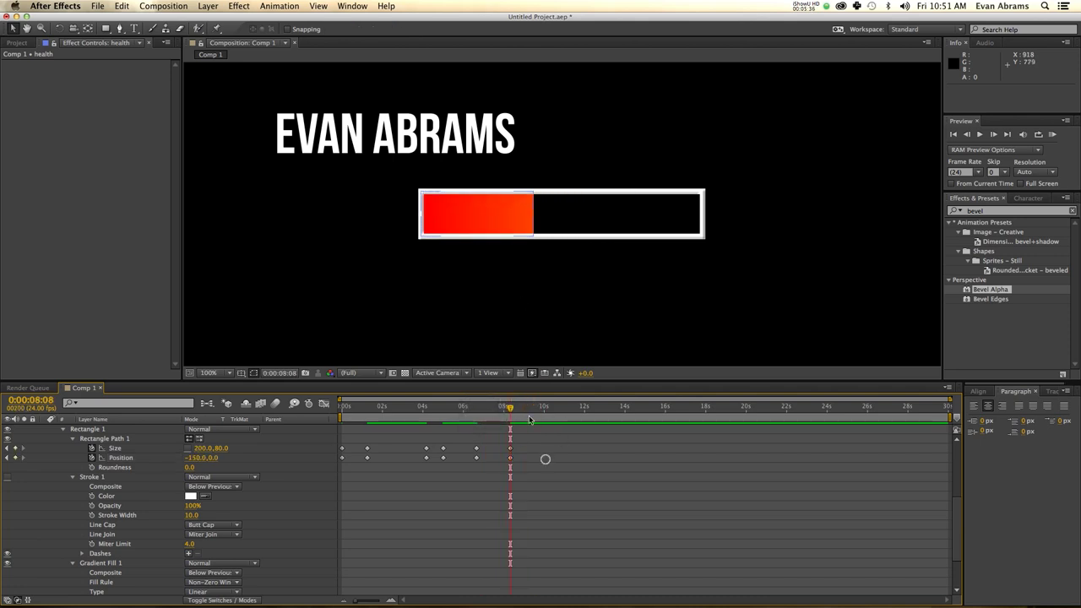
key(comma)
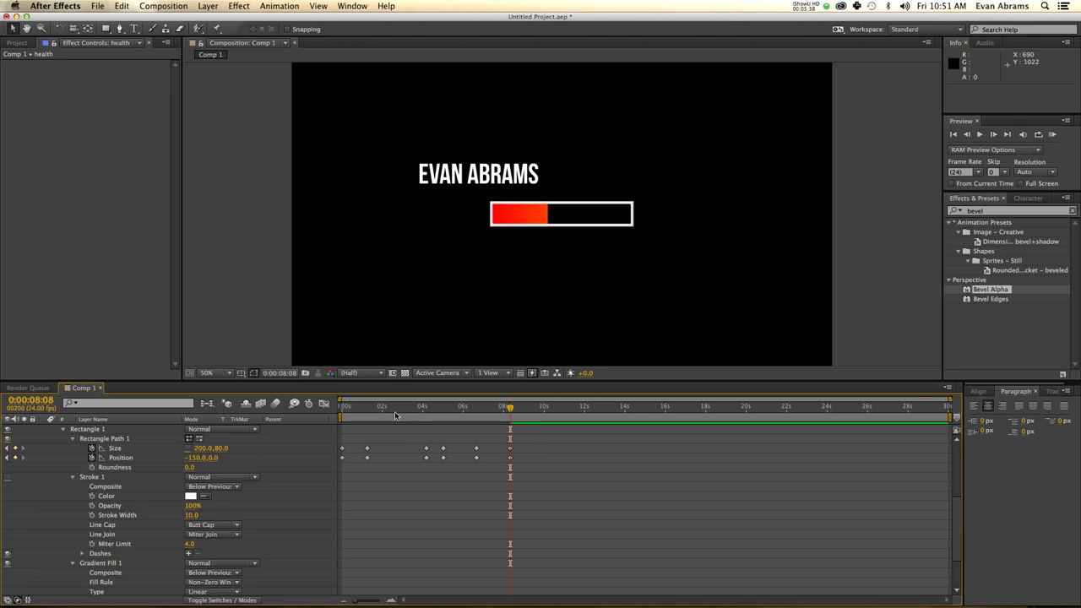
key(KP_0)
Step: Reshape the Size and Position speed curves in the Graph Editor so each change starts fast and eases gradually to a stop
drag(525, 437, 316, 450)
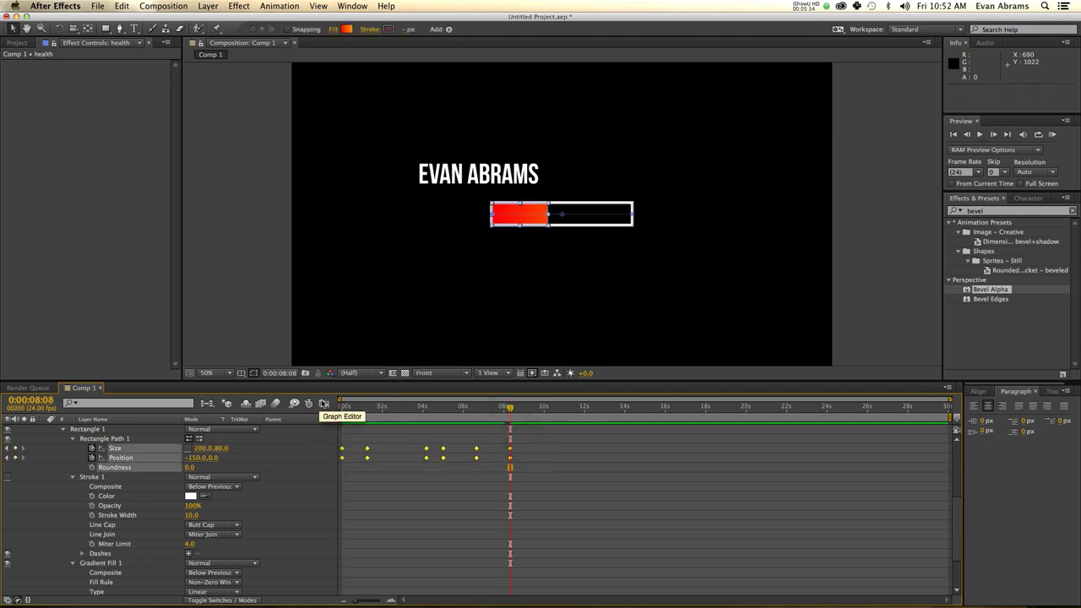
click(323, 404)
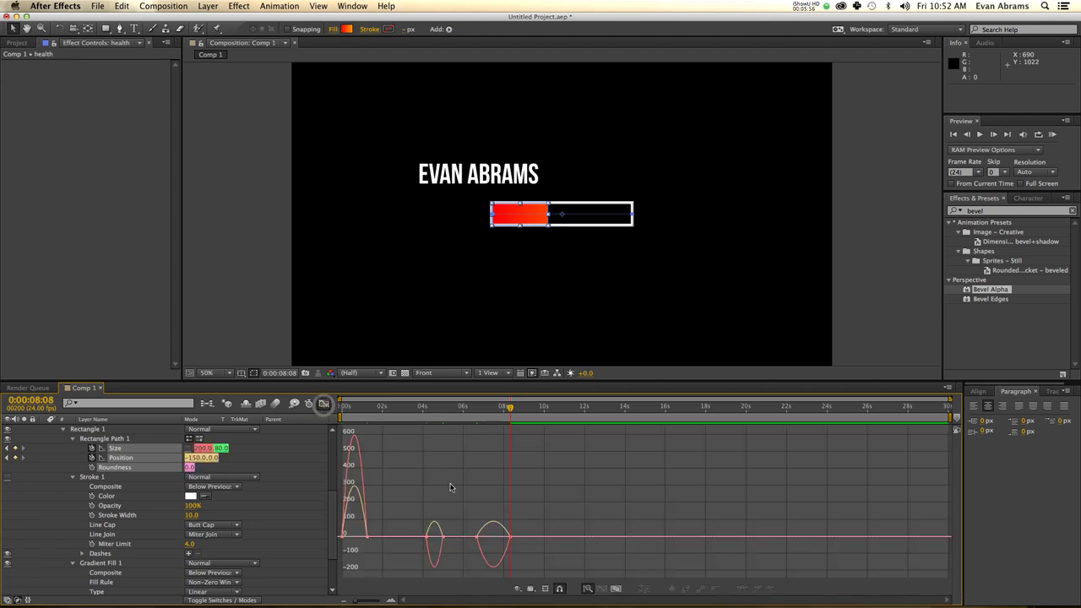
click(497, 539)
mouse_move(507, 538)
mouse_down()
mouse_move(495, 447)
mouse_move(486, 519)
mouse_move(477, 463)
mouse_move(473, 486)
mouse_move(421, 501)
mouse_move(430, 492)
mouse_move(417, 493)
mouse_up()
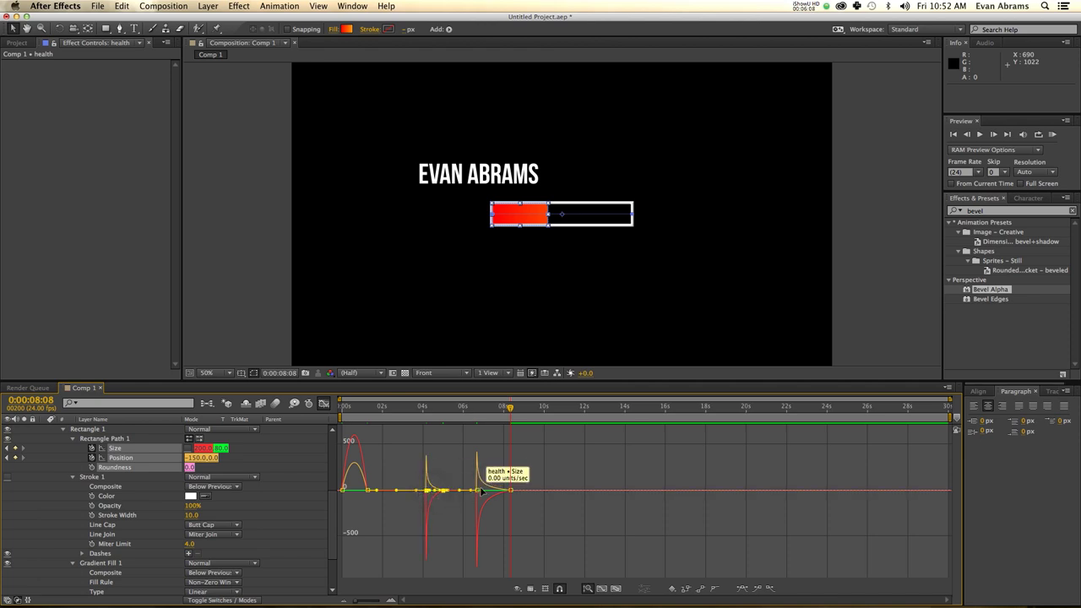
drag(379, 483, 351, 481)
Step: Play back the eased bar animation from the start and around both health drops
drag(344, 408, 325, 412)
key(space)
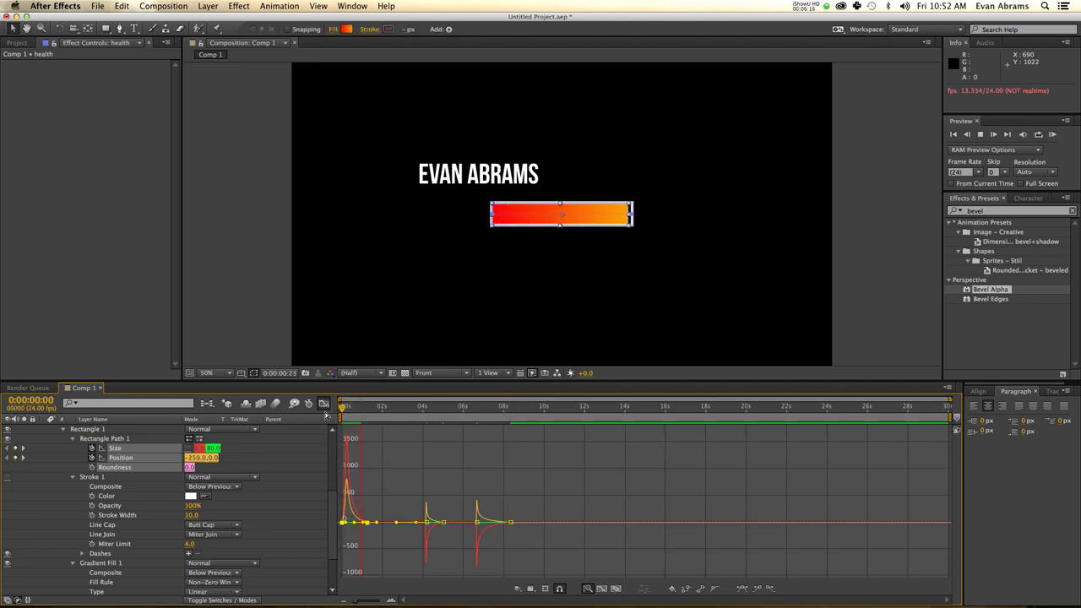
click(417, 411)
key(space)
key(space)
key(space)
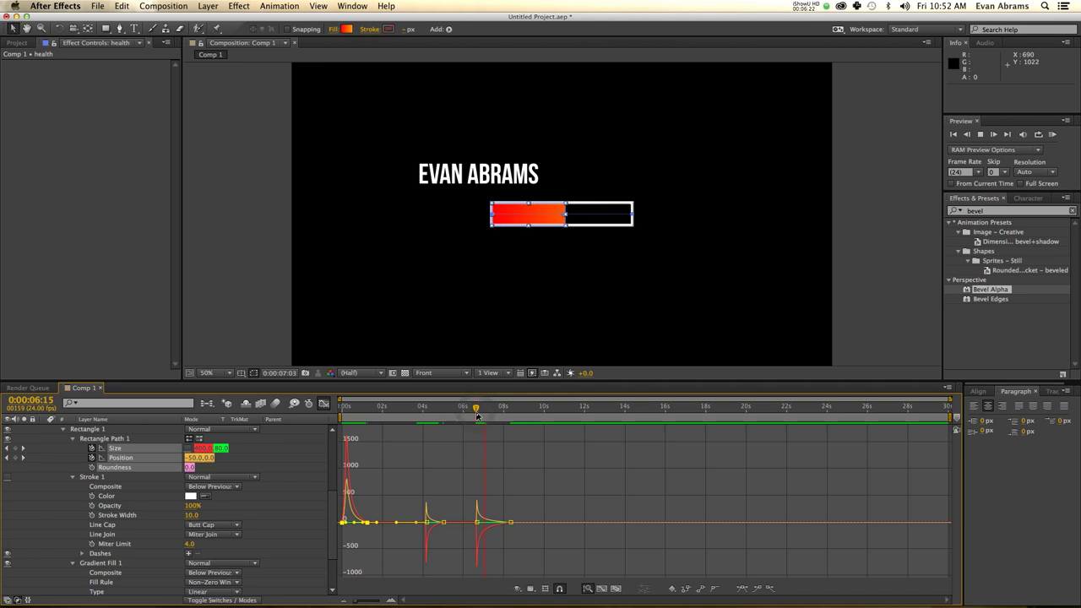
click(503, 499)
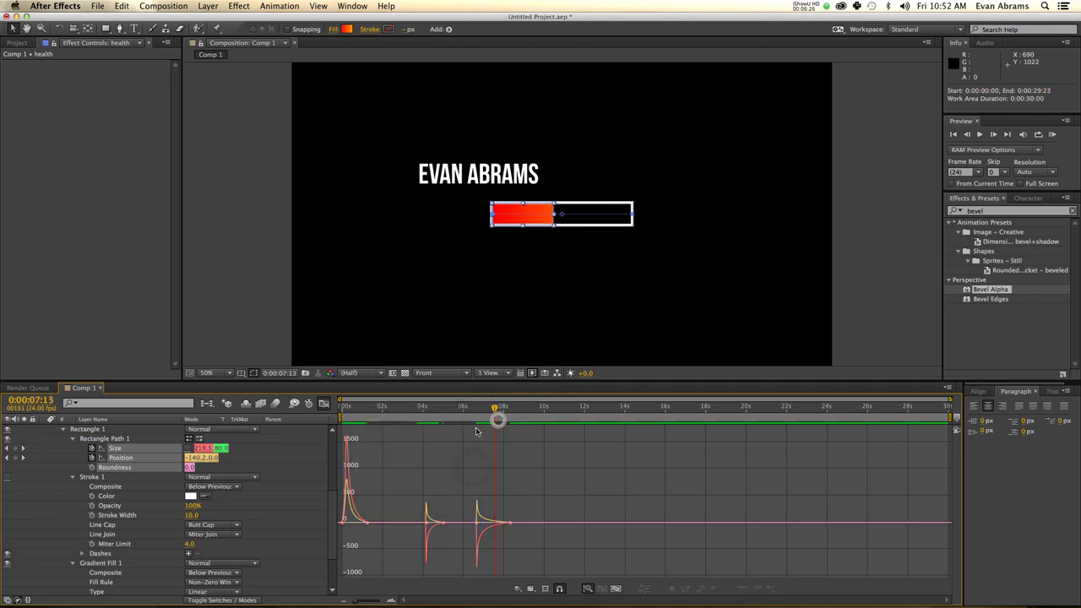
Step: Collapse the layer properties and apply Bevel Alpha with an Edge Thickness of 5 to the name title layer
click(43, 431)
click(42, 431)
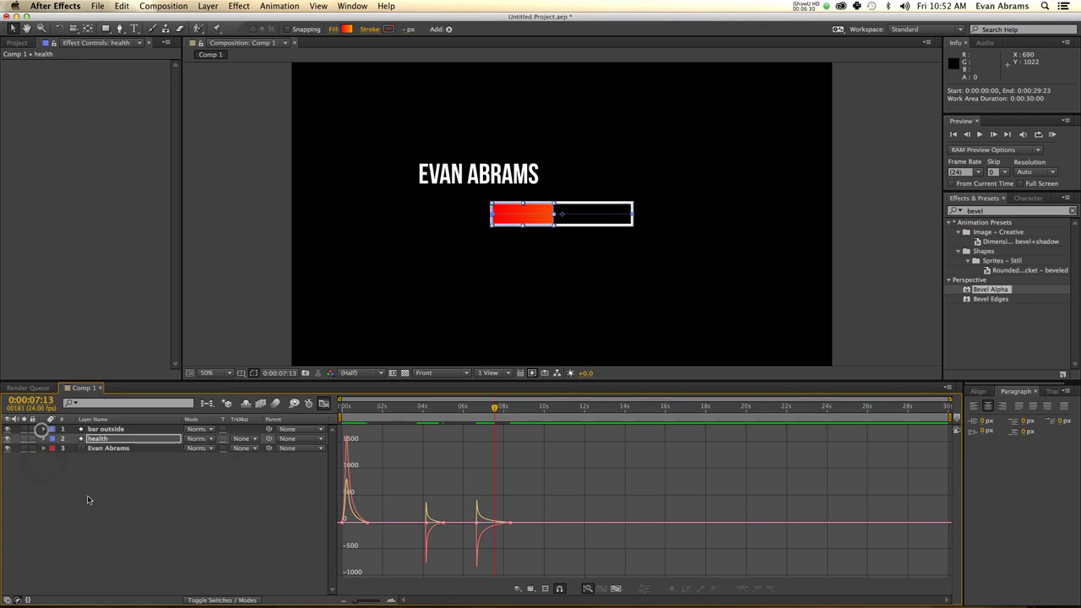
click(103, 449)
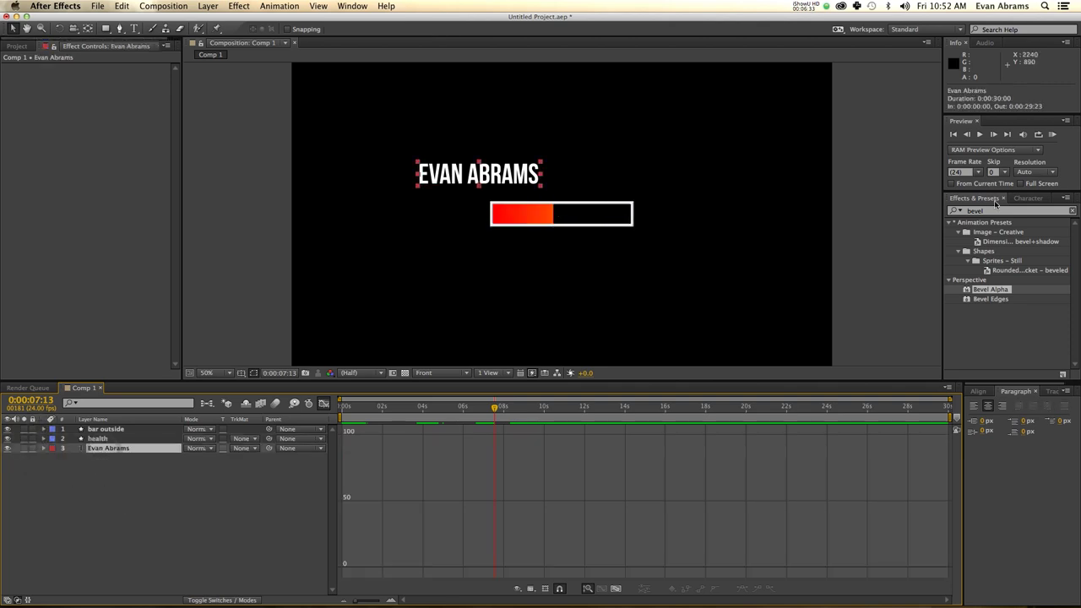
double_click(991, 290)
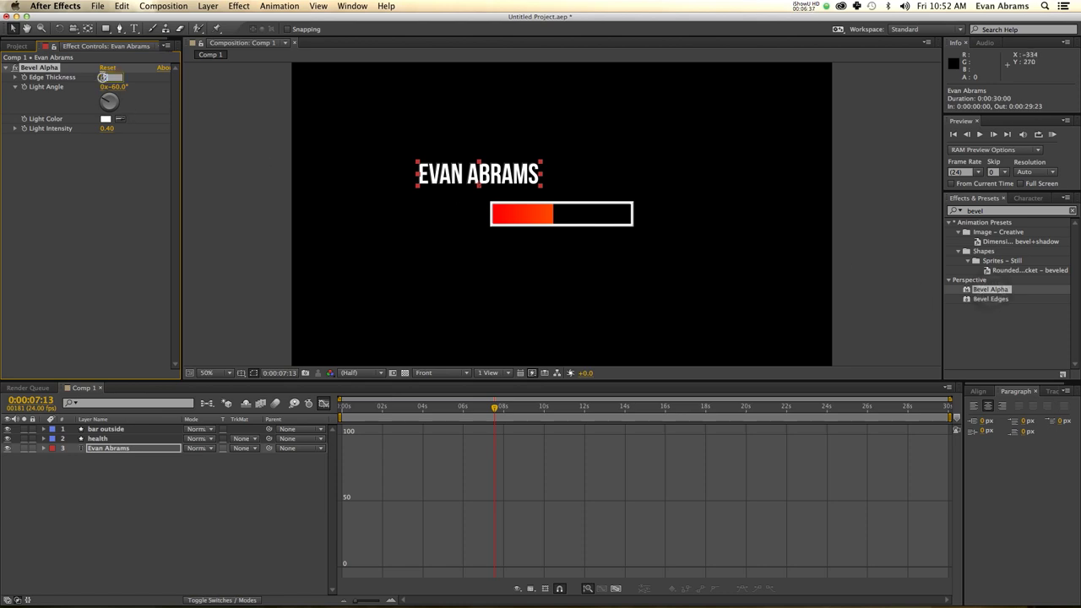
key(Return)
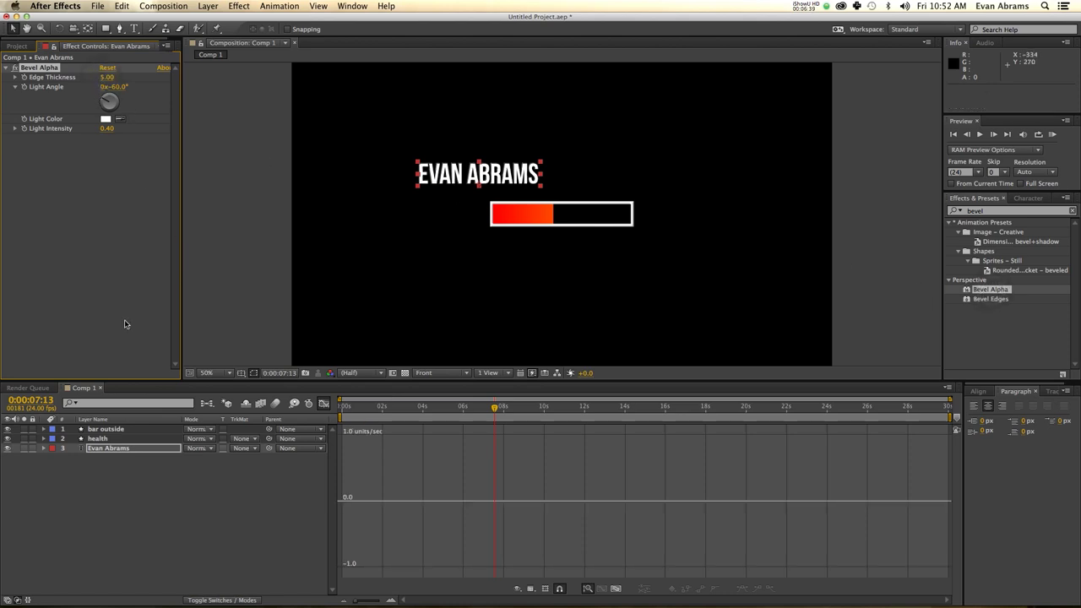
click(157, 477)
Step: Move the name title directly above the health bar, aligned with the bar's left edge and with a small gap between them
click(116, 454)
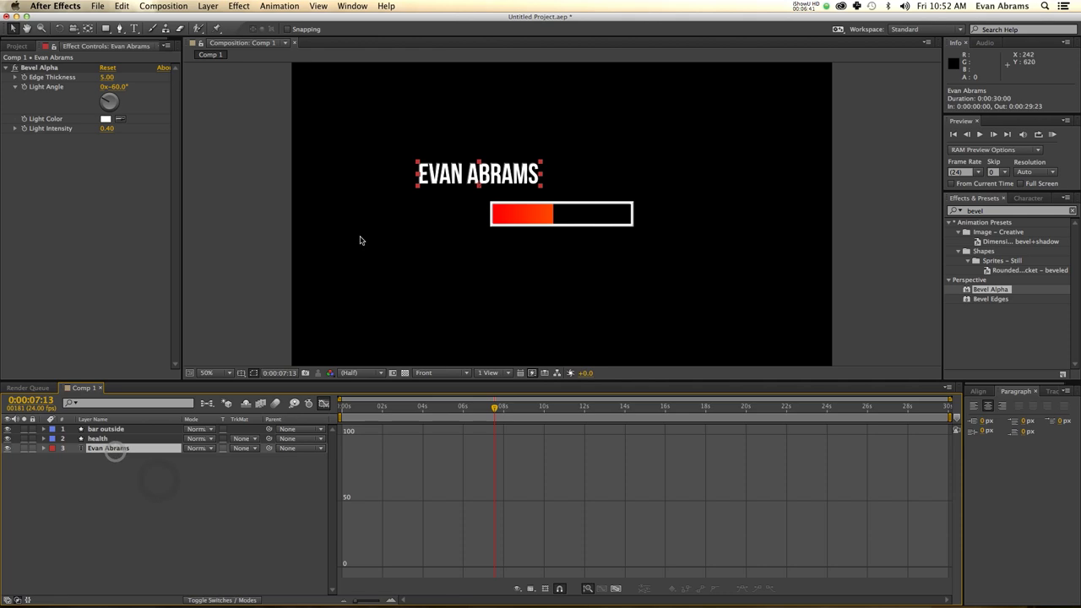
drag(419, 179, 497, 201)
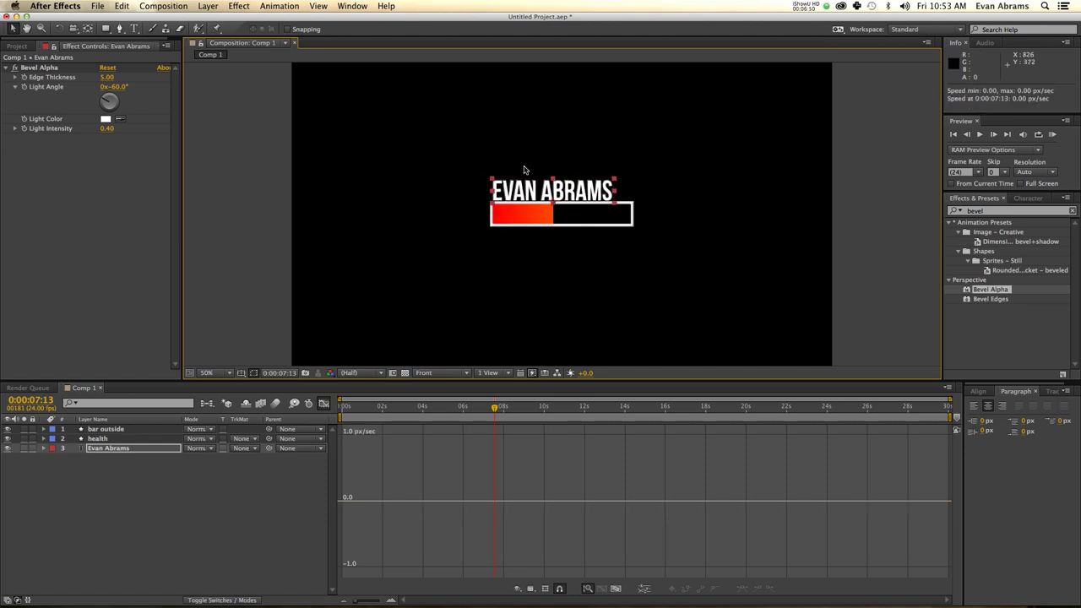
key(shift+Up)
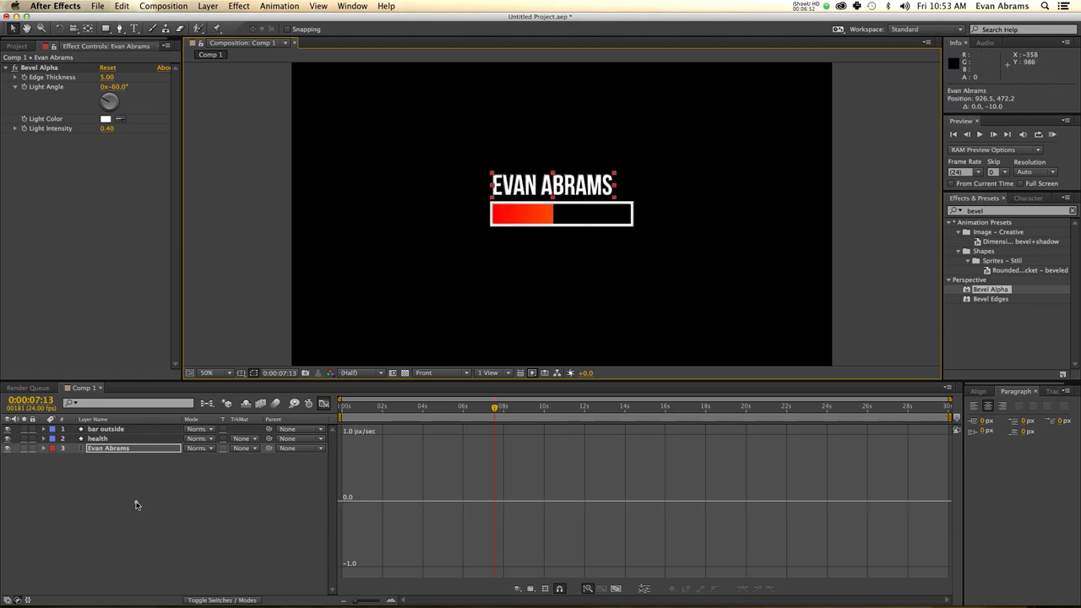
Step: Move the name title and both bar layers together into the upper-left corner of the frame
click(135, 505)
key(comma)
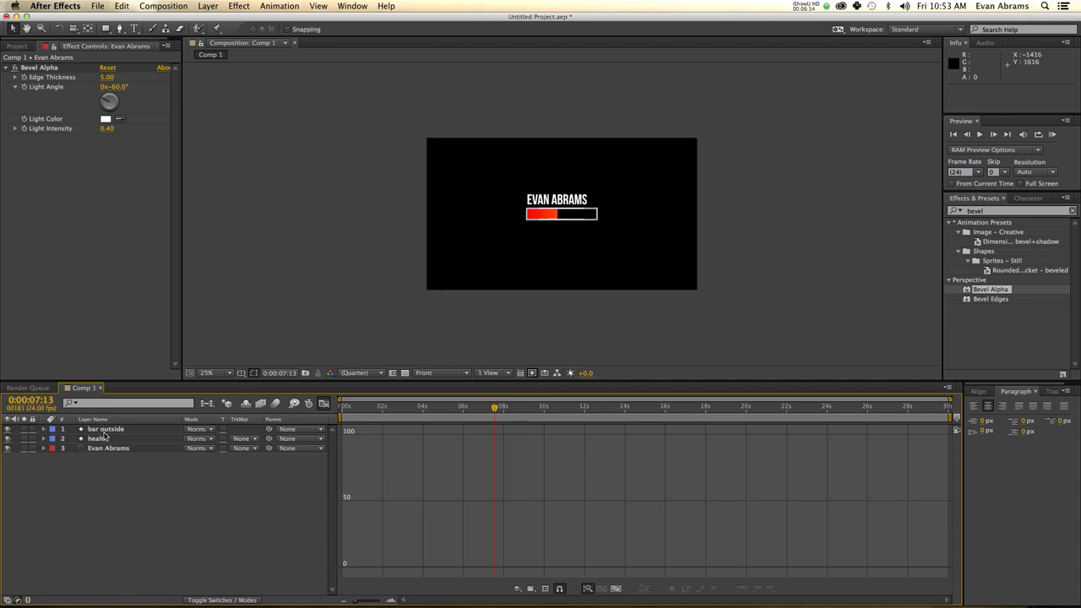
click(105, 447)
shift+click(105, 429)
drag(581, 201, 502, 160)
click(231, 522)
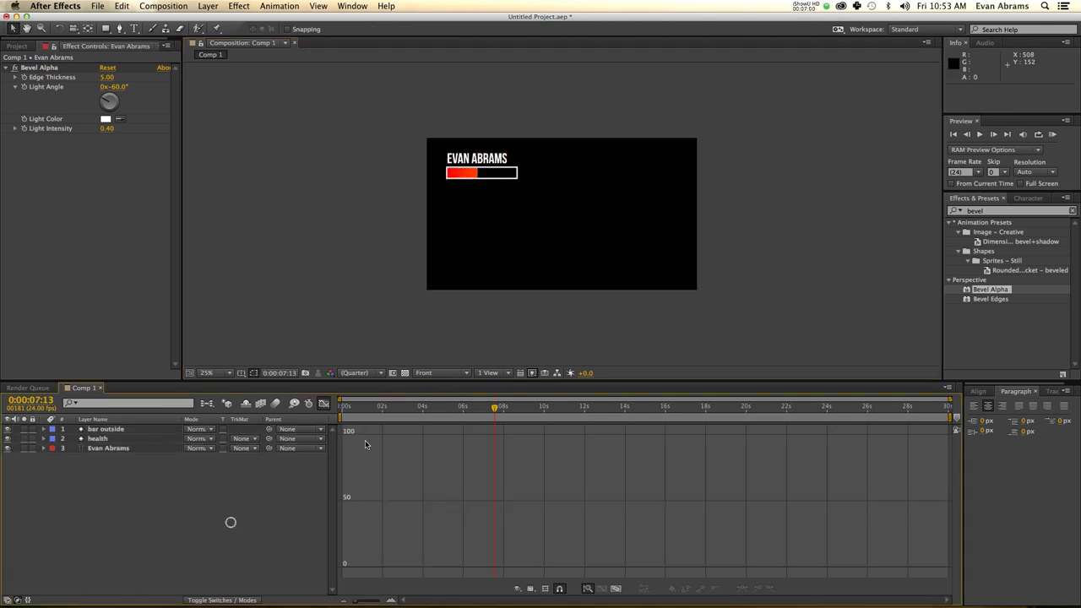
Step: Preview the start of the animation with the title and health bar in their corner position
key(space)
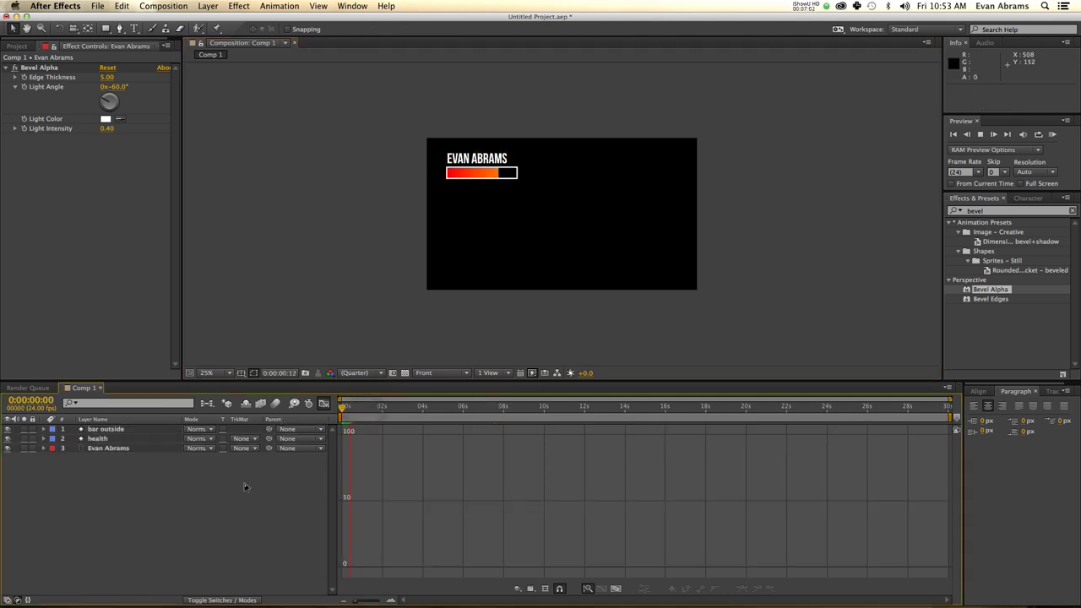
click(211, 532)
click(104, 481)
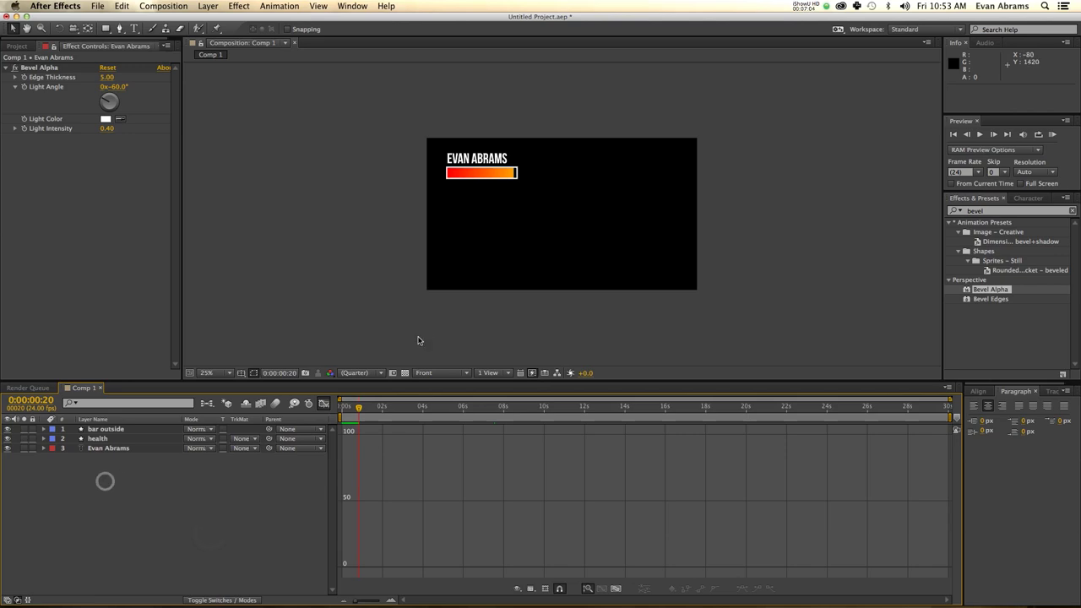
Step: Add a new adjustment layer above the title and bar layers
right_click(166, 506)
mouse_move(194, 489)
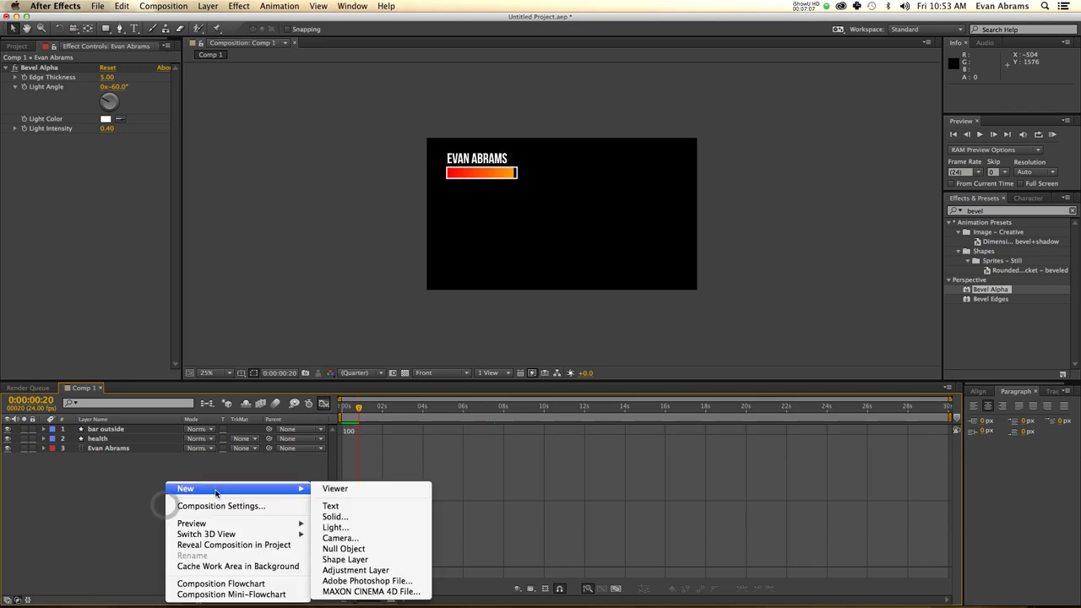
click(368, 571)
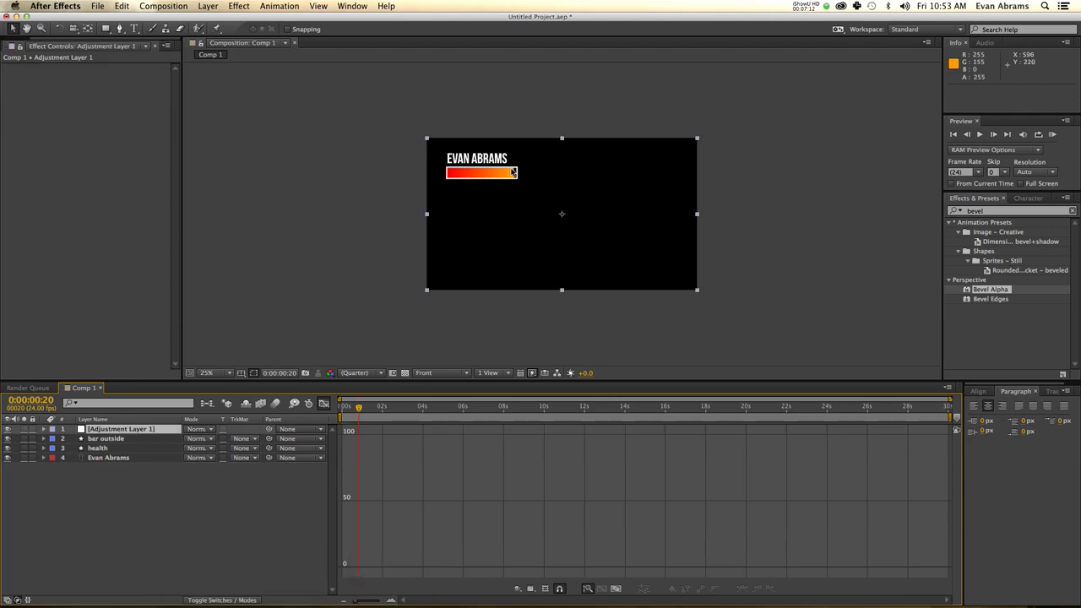
Step: Apply the Stylize Mosaic effect to the adjustment layer with 16 horizontal and 9 vertical blocks
click(165, 432)
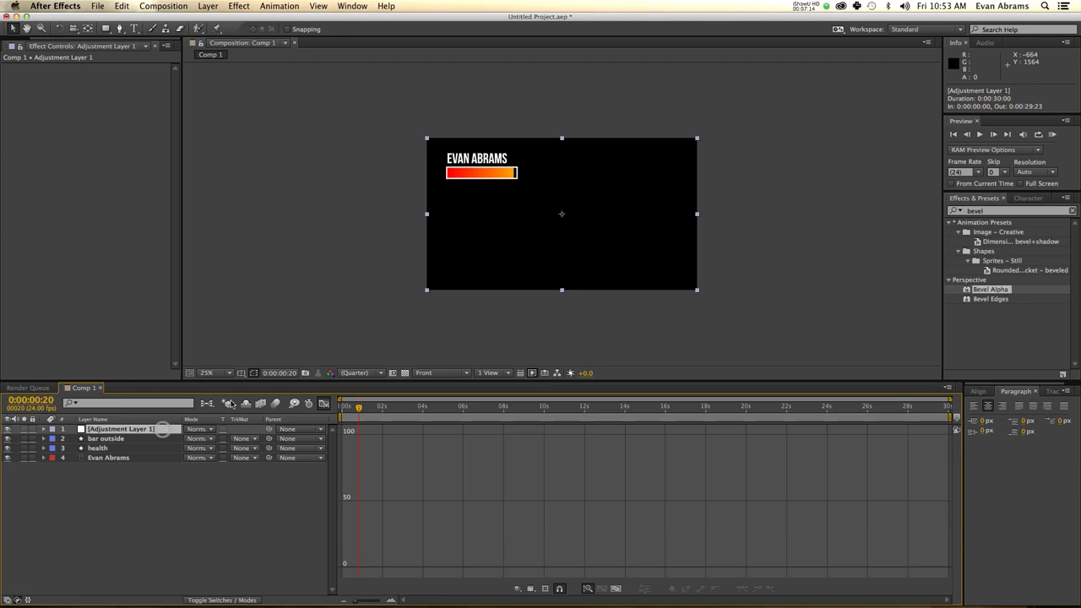
double_click(980, 211)
text(mosa)
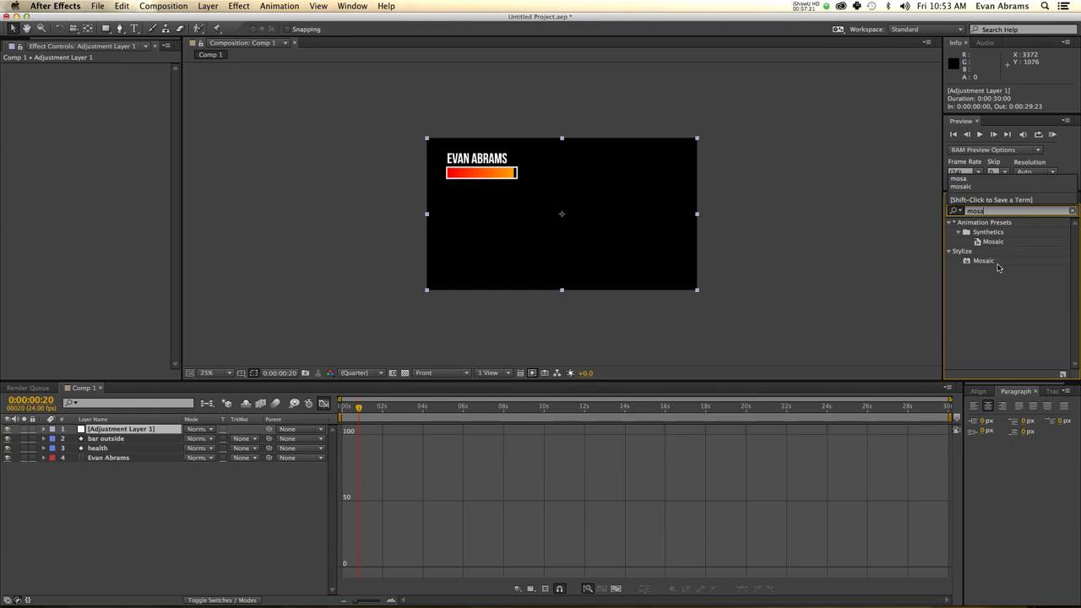
double_click(985, 261)
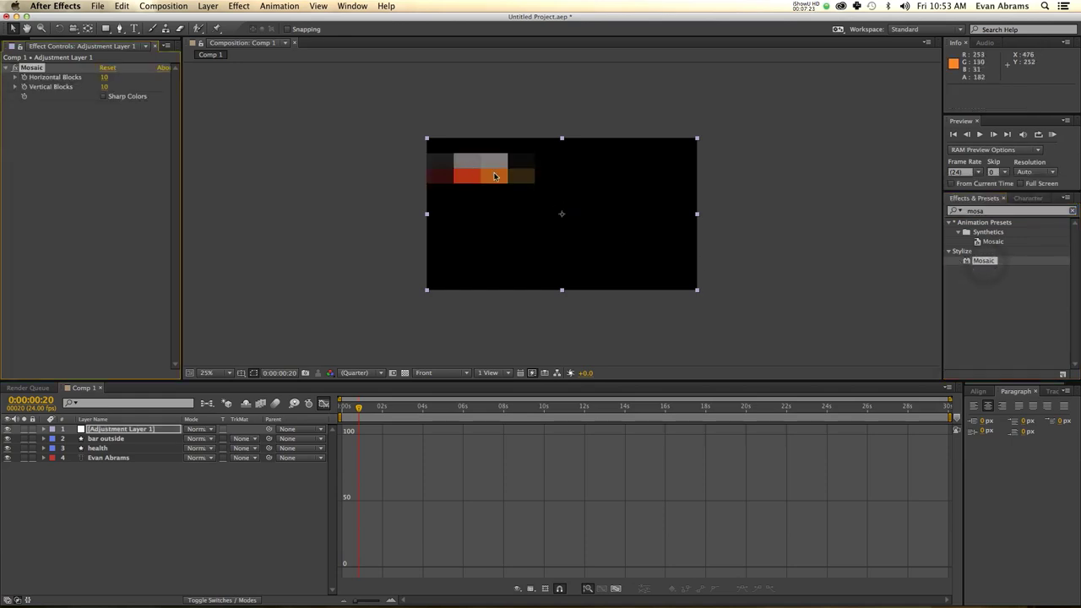
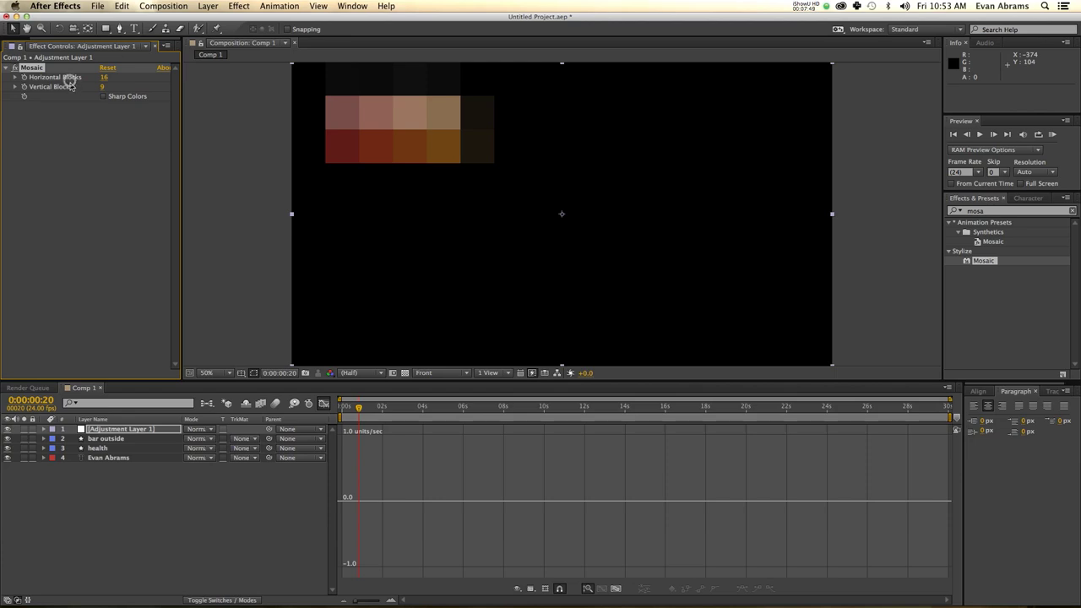
click(126, 431)
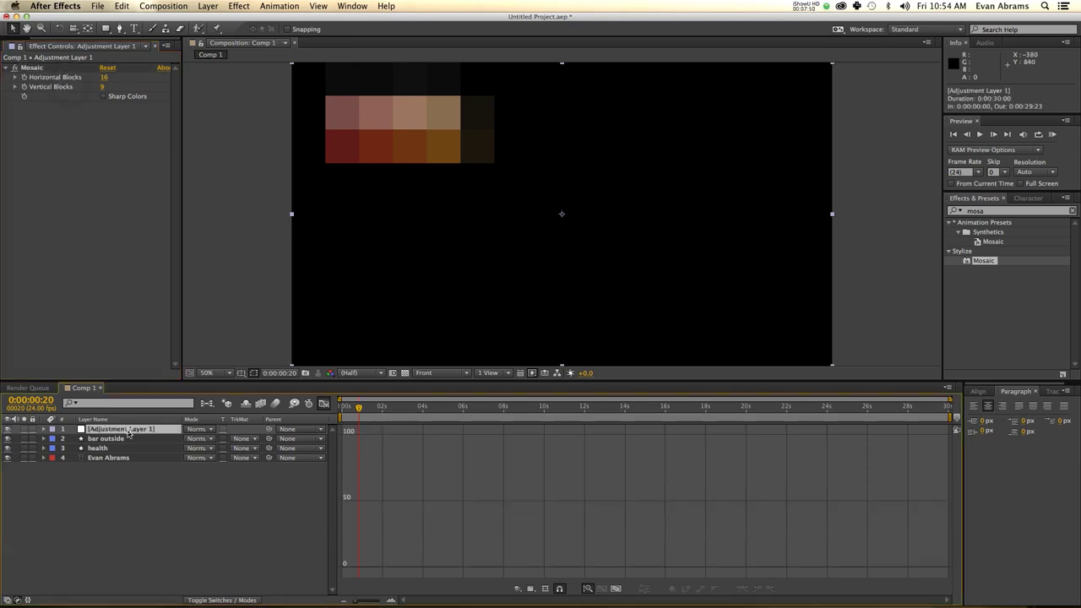
Step: Find the Slider Control effect and apply it to the adjustment layer
click(980, 210)
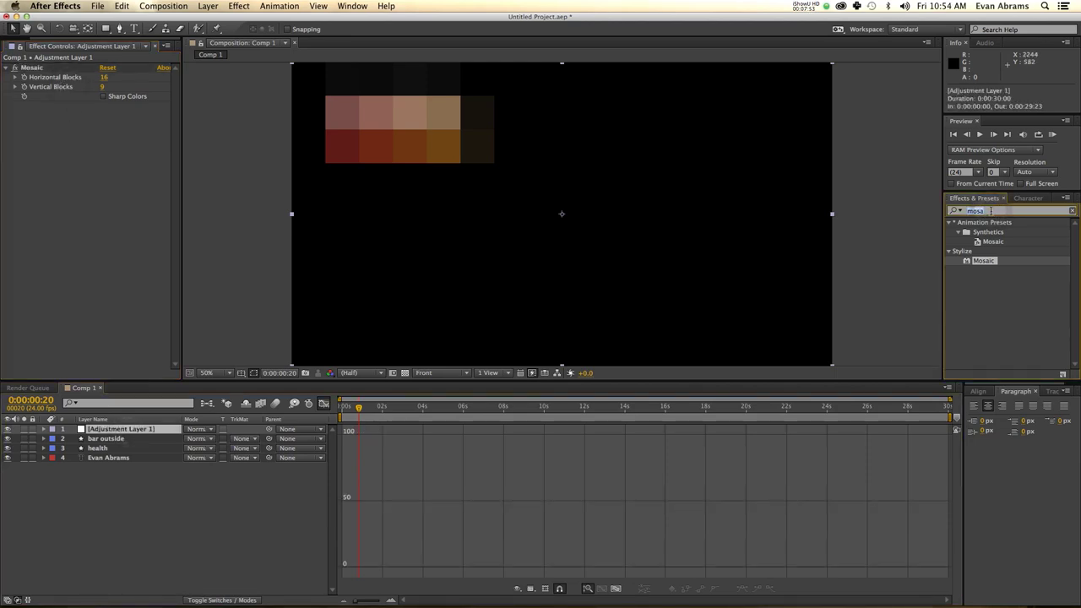
text(slider)
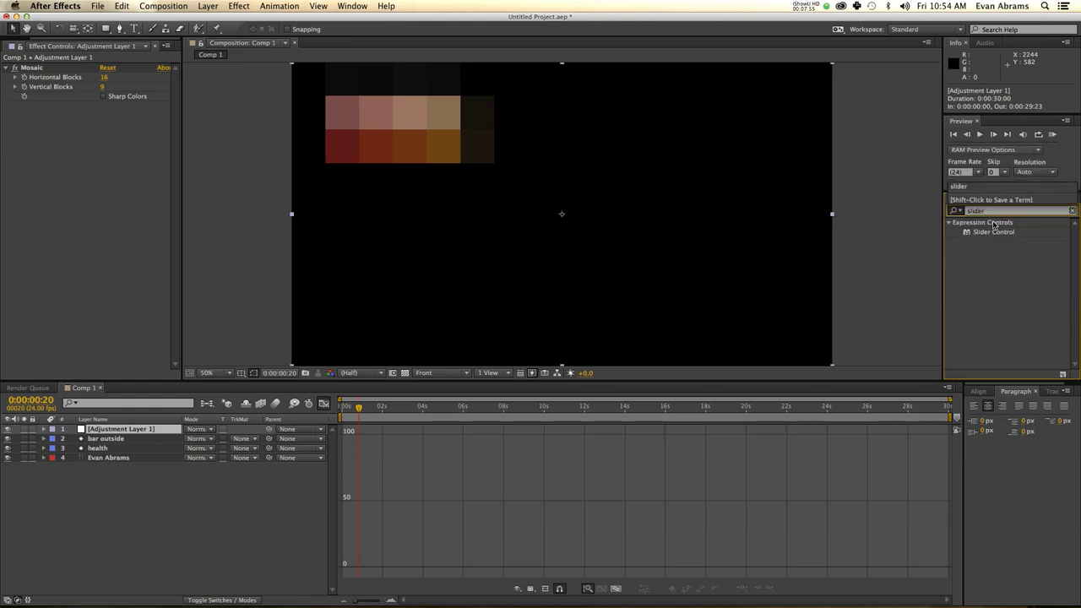
drag(994, 231, 94, 195)
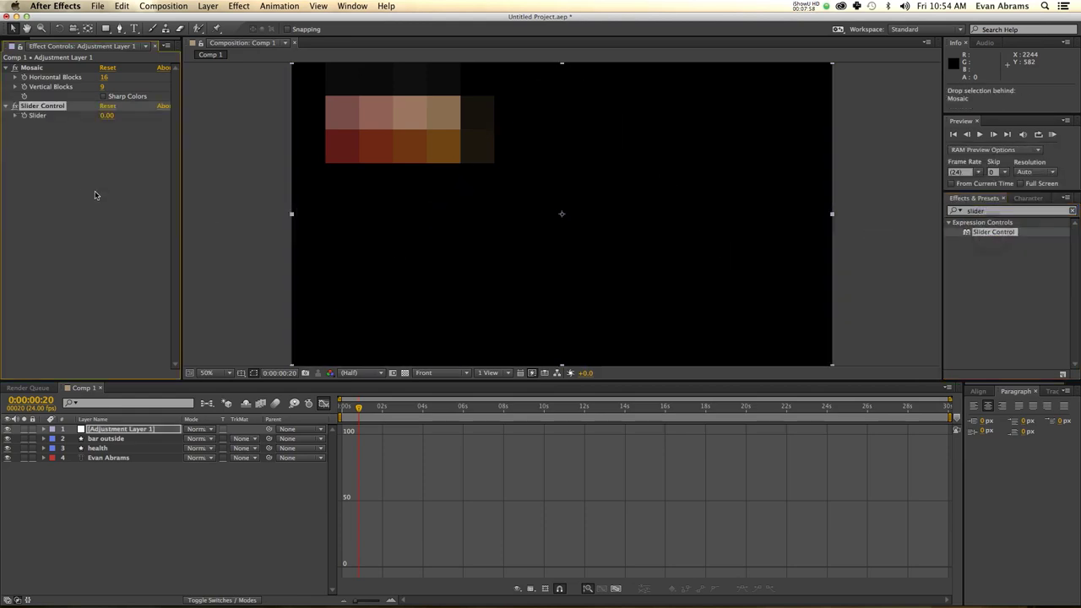
Step: Enable expressions on the Mosaic's Horizontal Blocks and Vertical Blocks and link both to the Slider Control's Slider
alt+click(24, 77)
alt+click(24, 87)
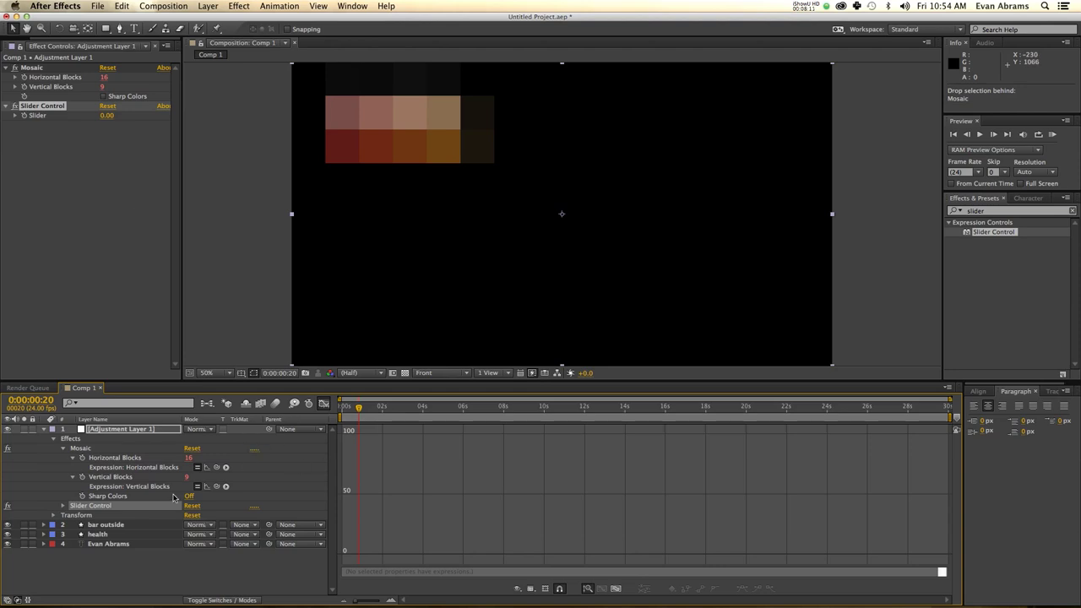
click(61, 506)
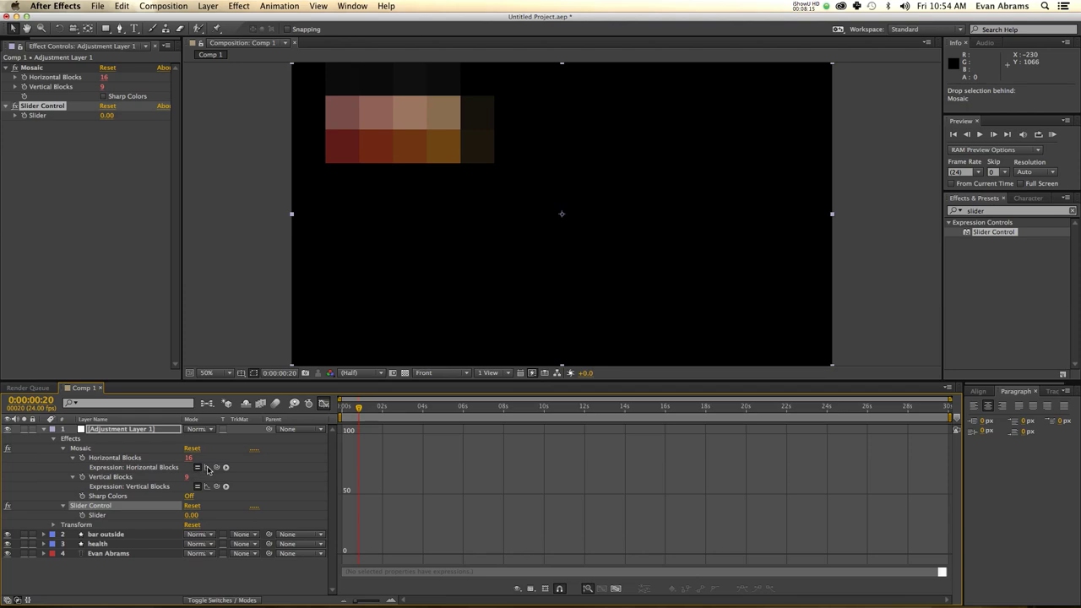
drag(217, 468, 110, 515)
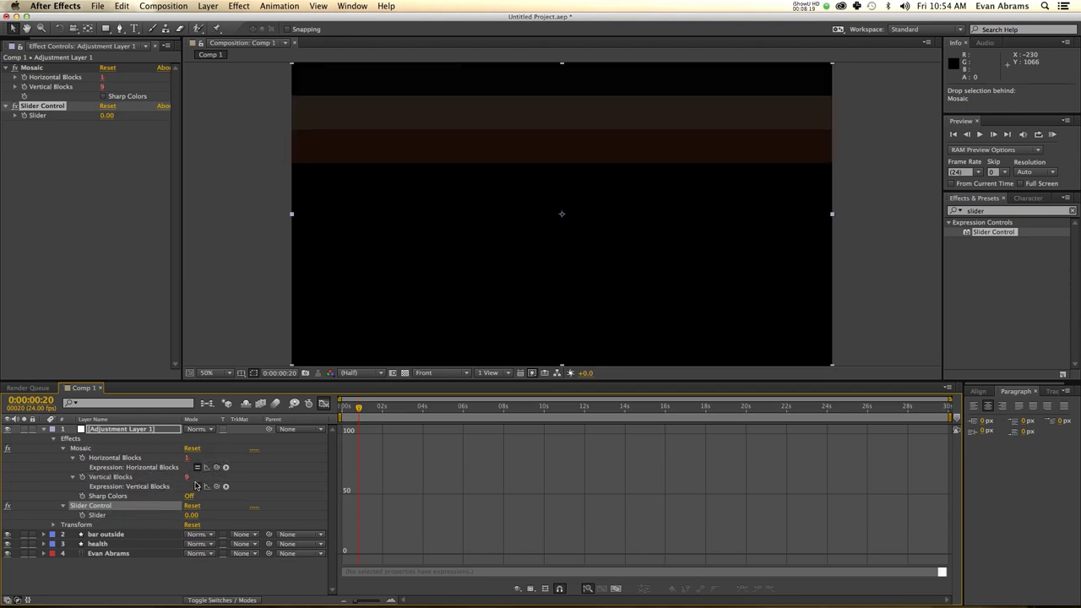
drag(217, 487, 141, 519)
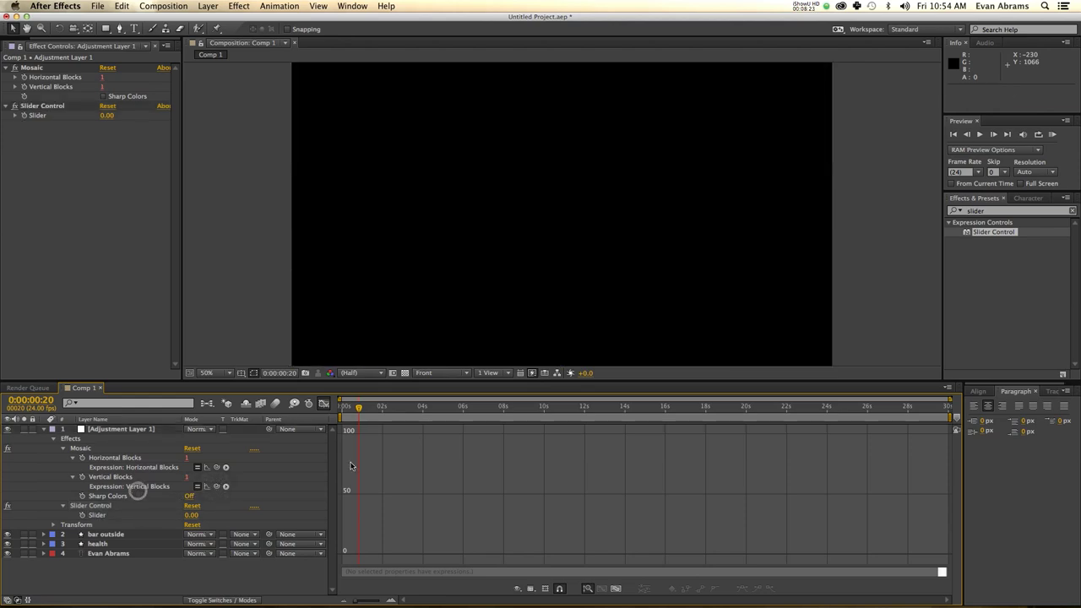
Step: Show only the adjustment layer's Mosaic expressions and switch the timeline from the graph editor to layer bars
click(140, 430)
key(u)
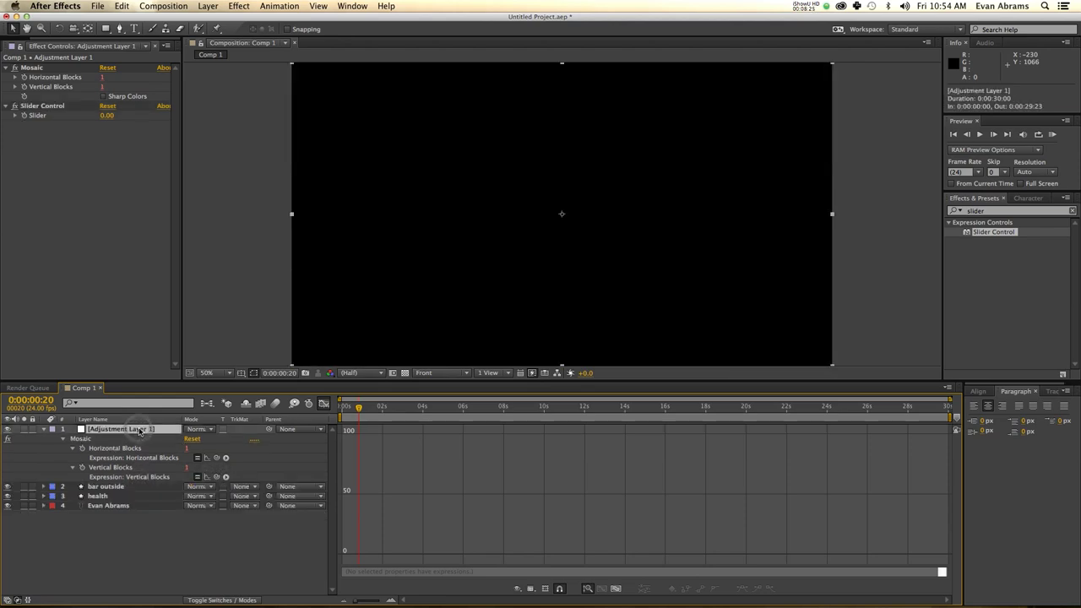
key(u)
key(e)
key(e)
click(323, 403)
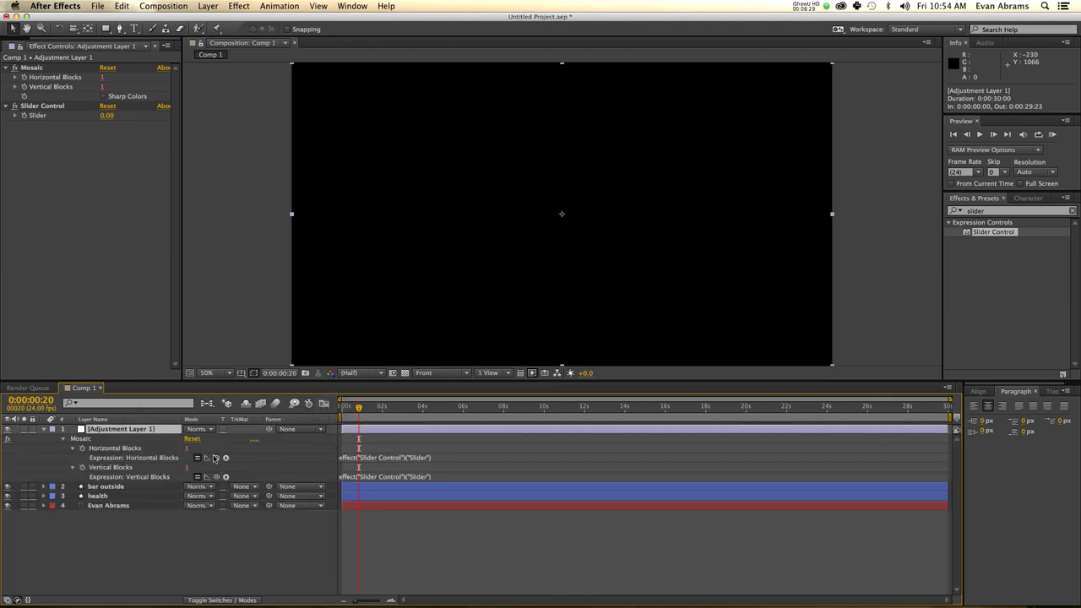
Step: Set the Slider to 1, then multiply the Horizontal Blocks expression by 16 and the Vertical Blocks expression by 9
drag(107, 116, 106, 124)
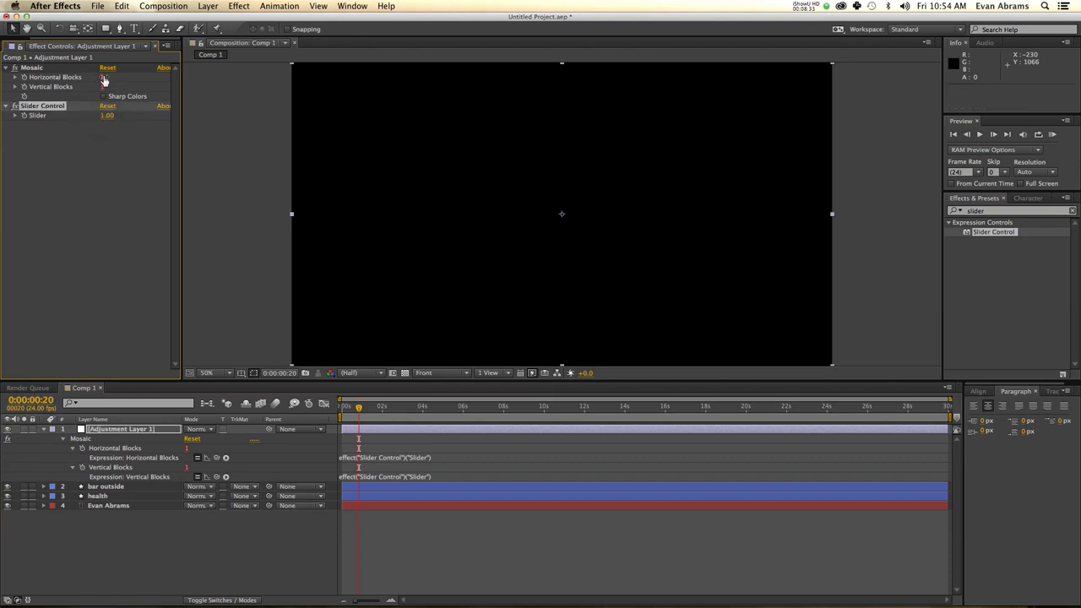
click(432, 458)
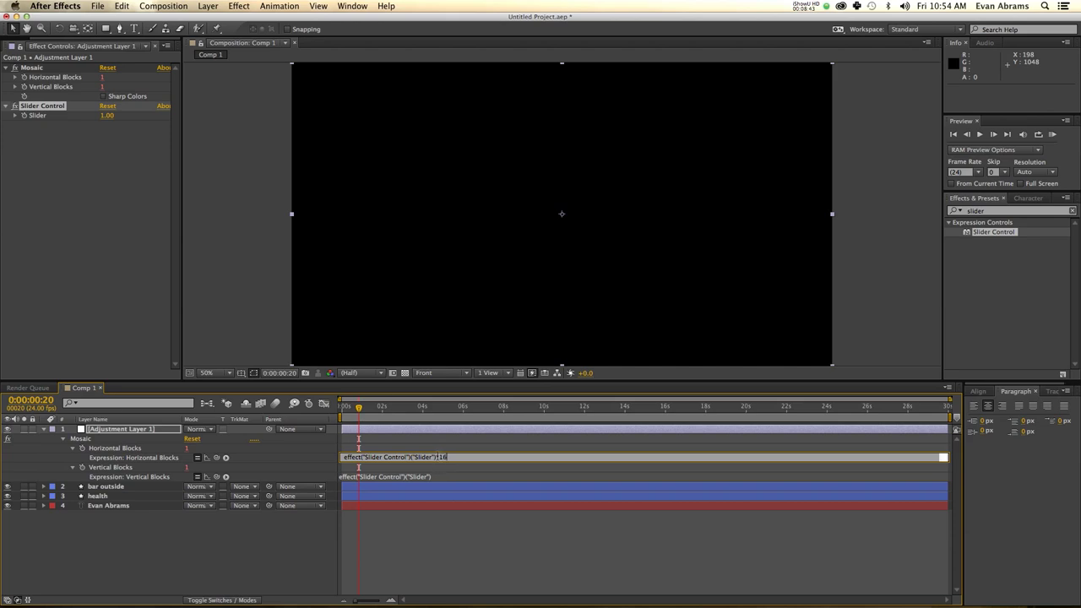
click(441, 477)
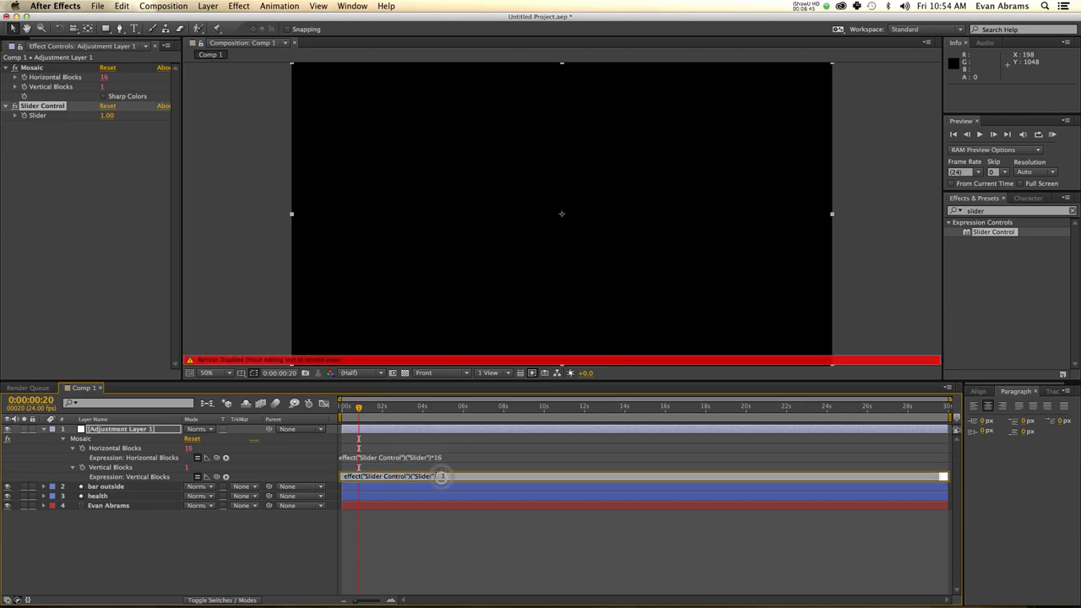
text(*)
key(KP_Enter)
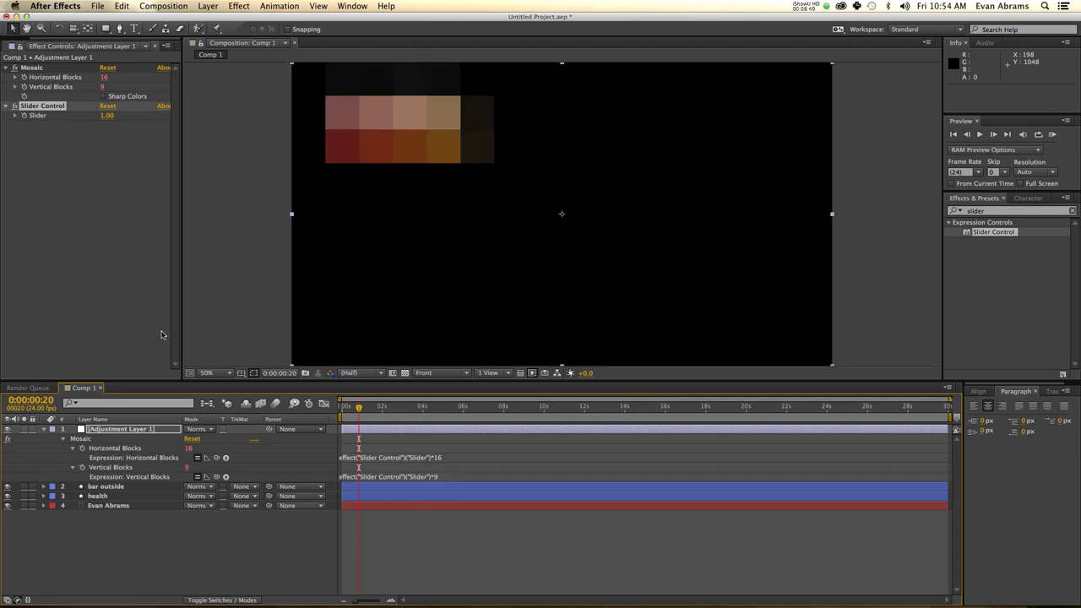
Step: Set the Slider to 16 and turn on Sharp Colors for the Mosaic effect
click(107, 117)
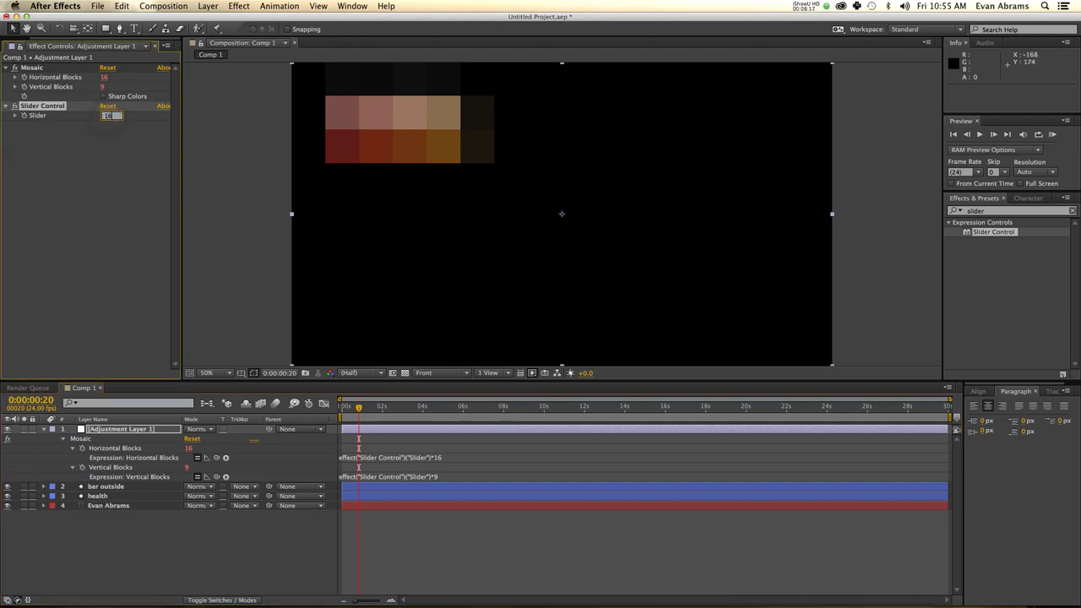
text(16)
key(Return)
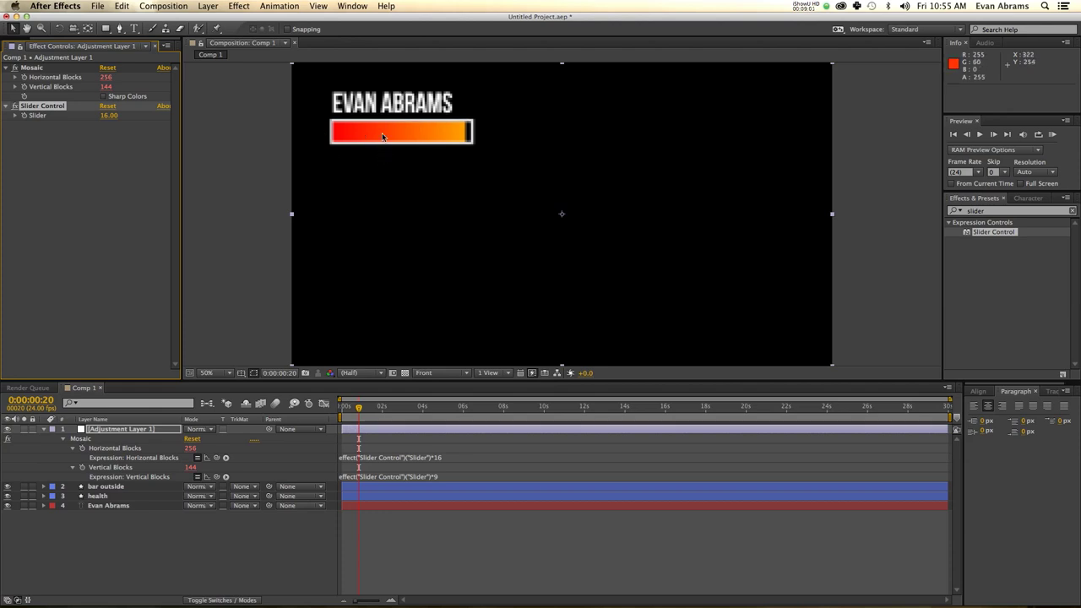
click(104, 96)
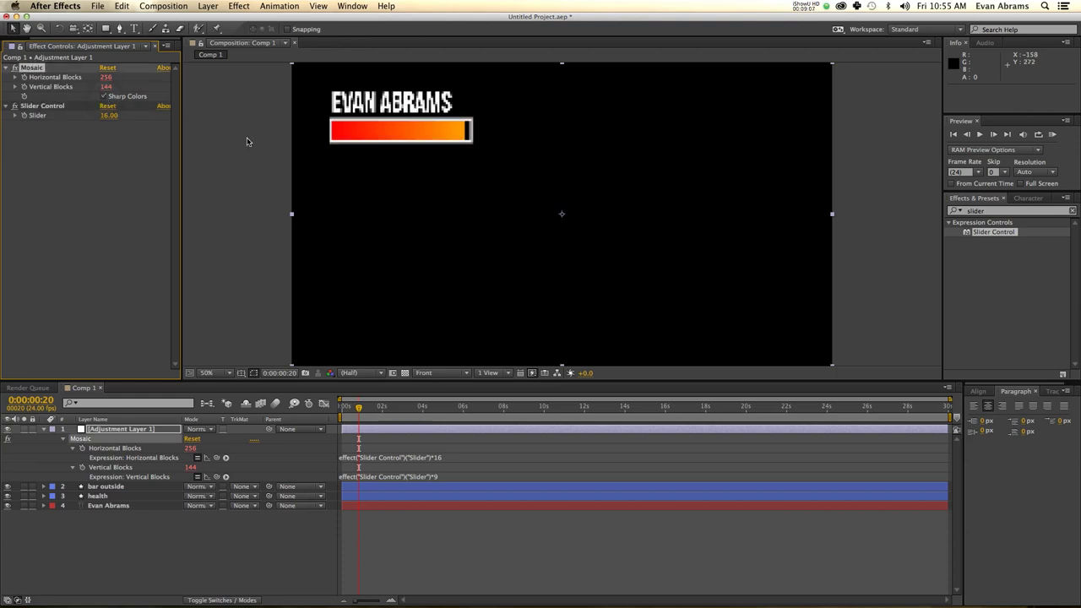
key(comma)
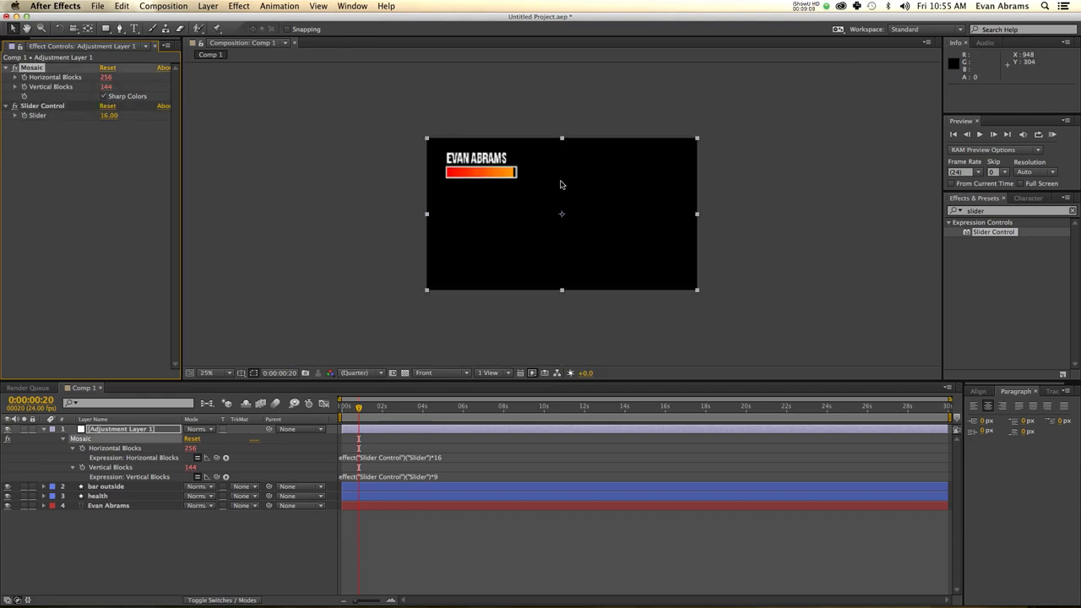
key(period)
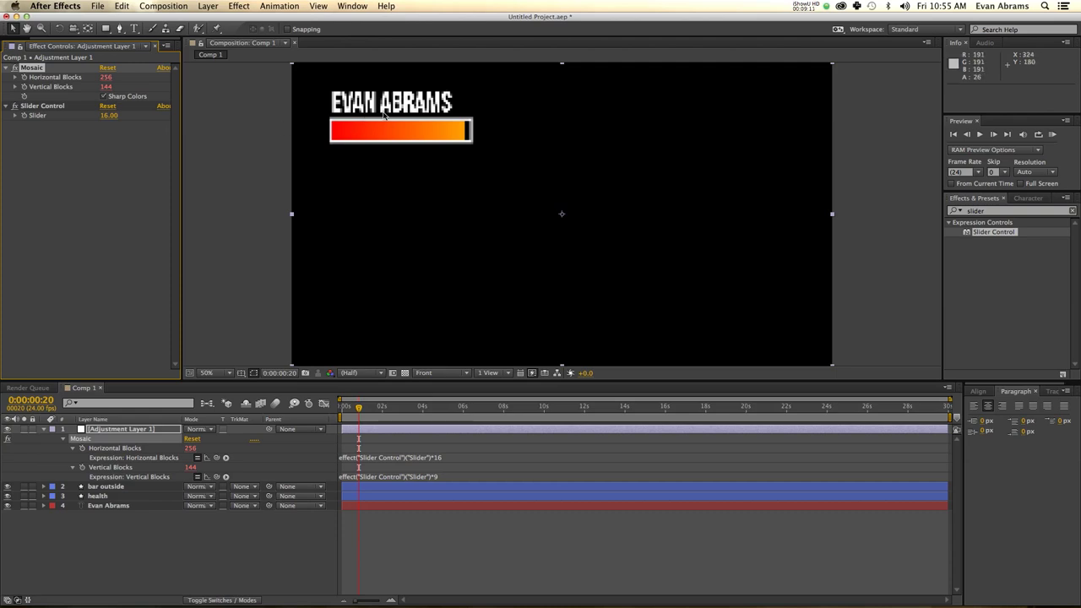
Step: Try Slider values of 26 and 32 to compare a finer pixelation of the title and health bar
click(110, 115)
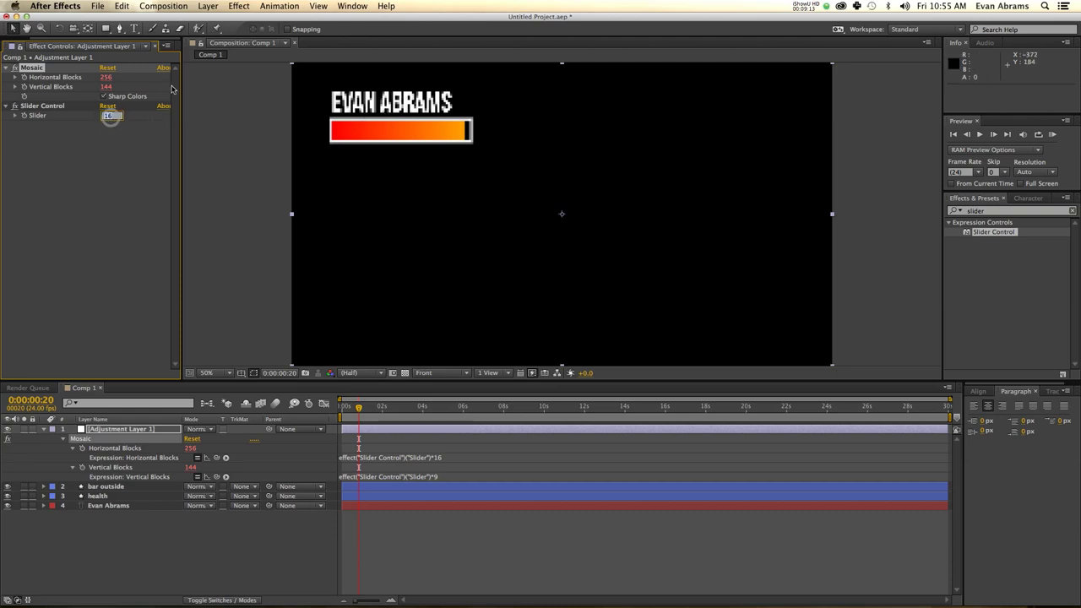
text(26)
key(Return)
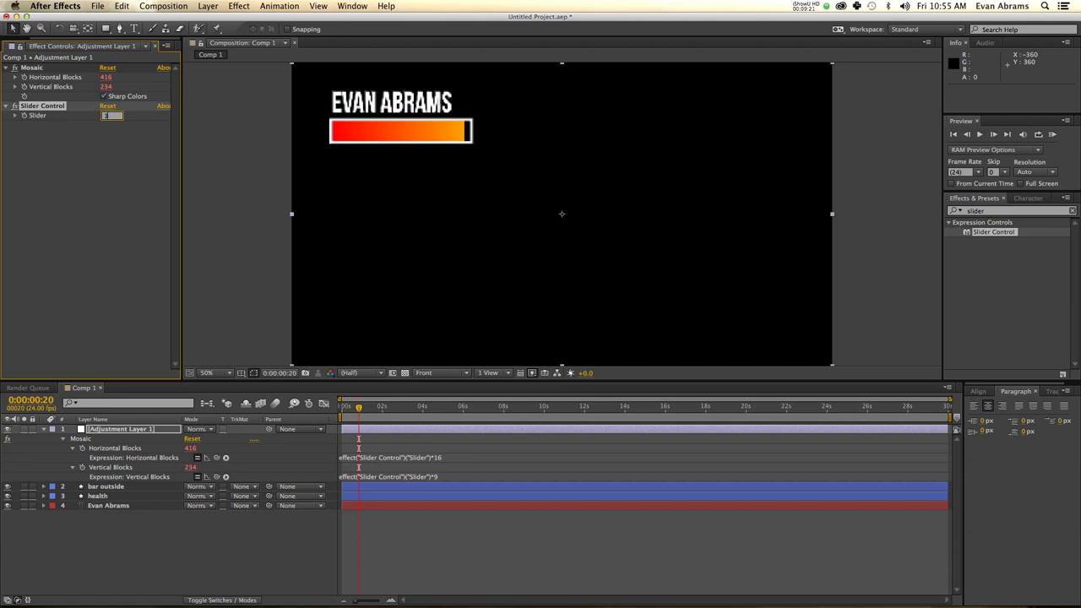
key(Return)
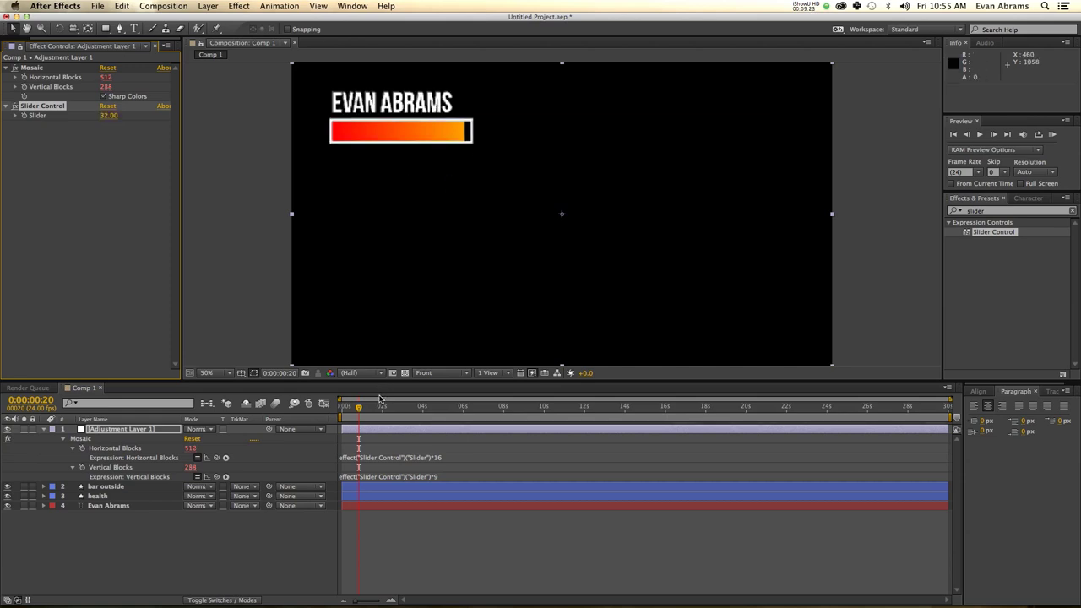
drag(376, 412, 414, 417)
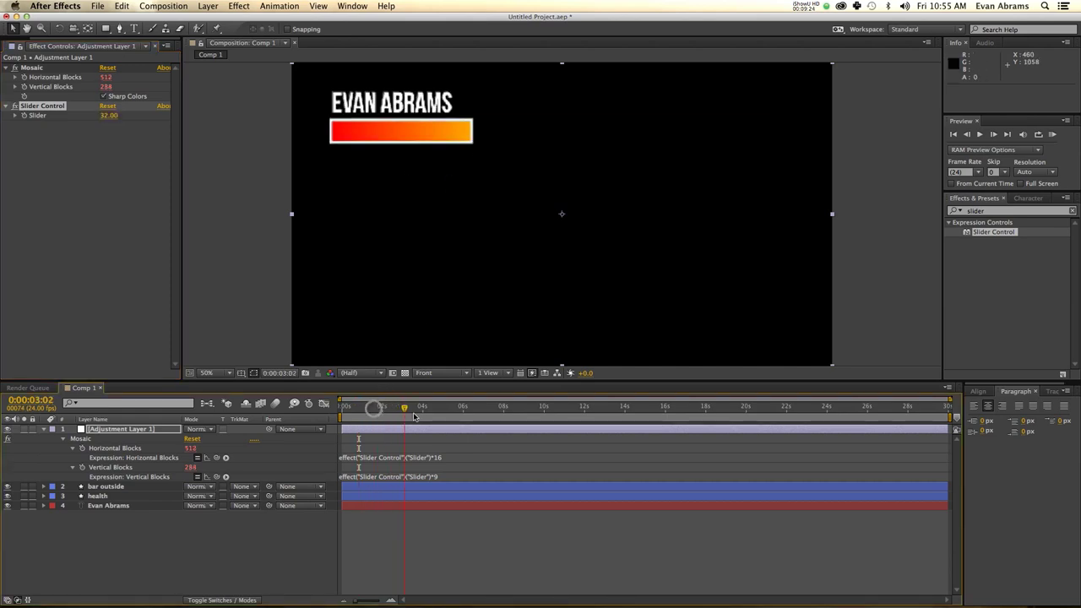
Step: Return the Slider to 16 and preview the pixelated animation from 0:00:02:13
click(108, 116)
text(16)
key(Return)
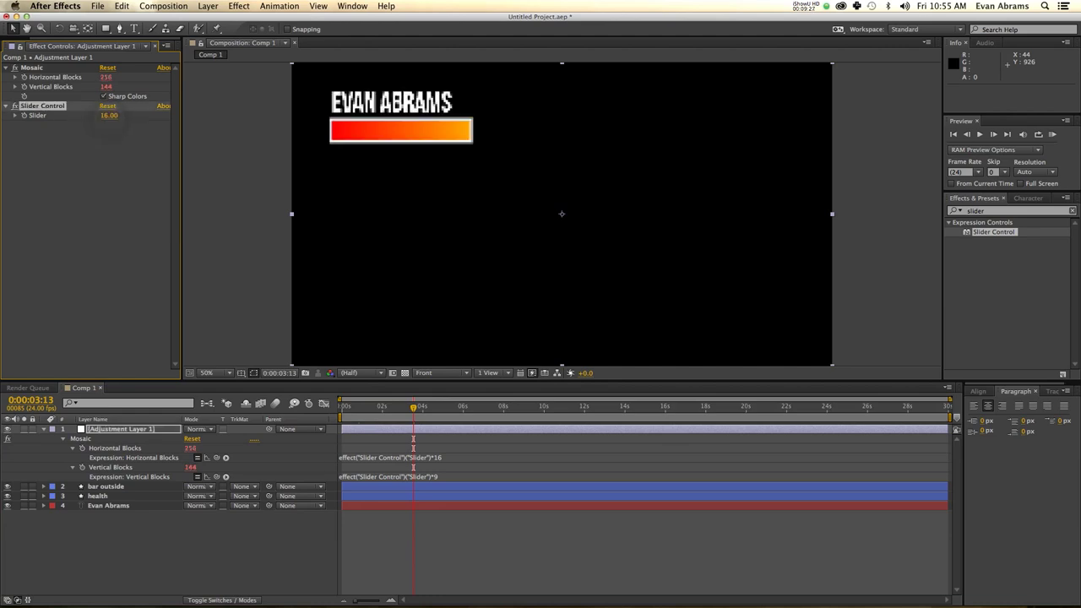
mouse_move(377, 411)
mouse_down()
mouse_move(342, 412)
mouse_move(352, 422)
mouse_move(394, 417)
mouse_up()
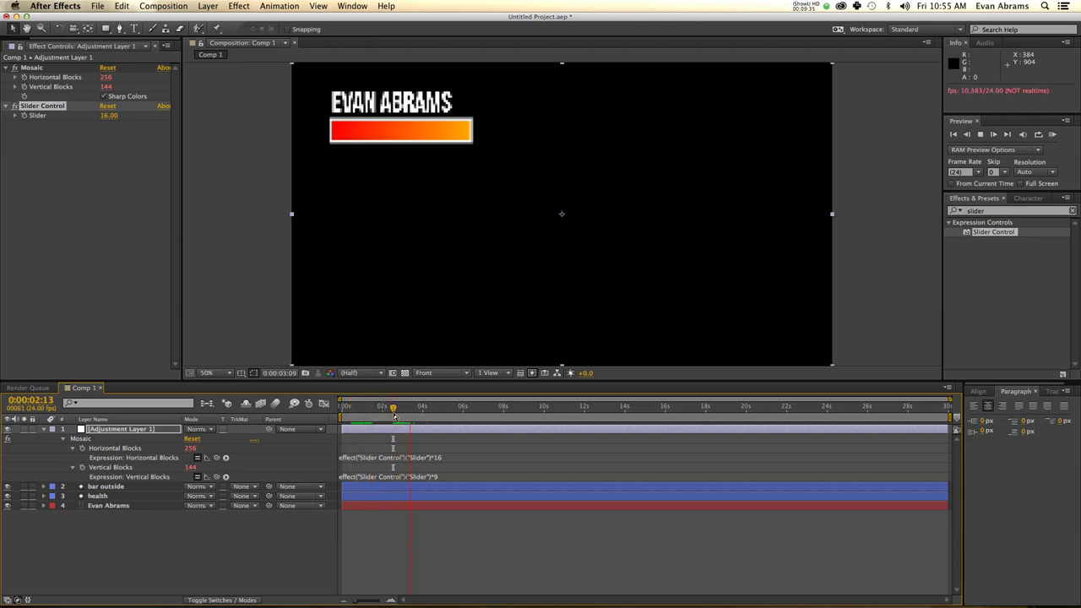
Step: Reveal the health layer's keyframes and start keyframing the adjustment layer's Slider at 16 on its 0:00:04:04 keyframe
click(407, 505)
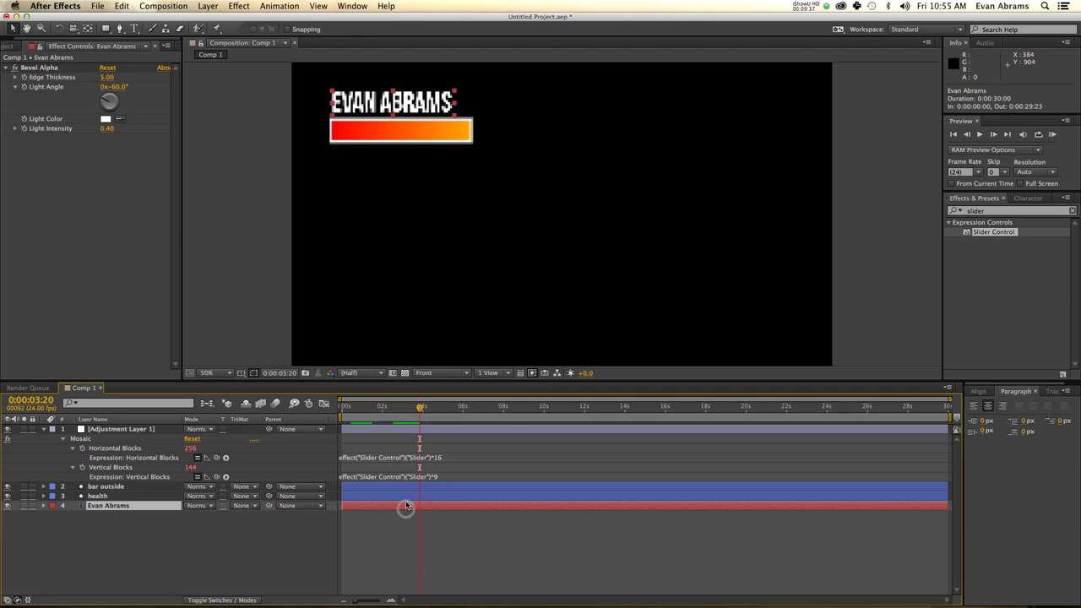
click(404, 495)
key(u)
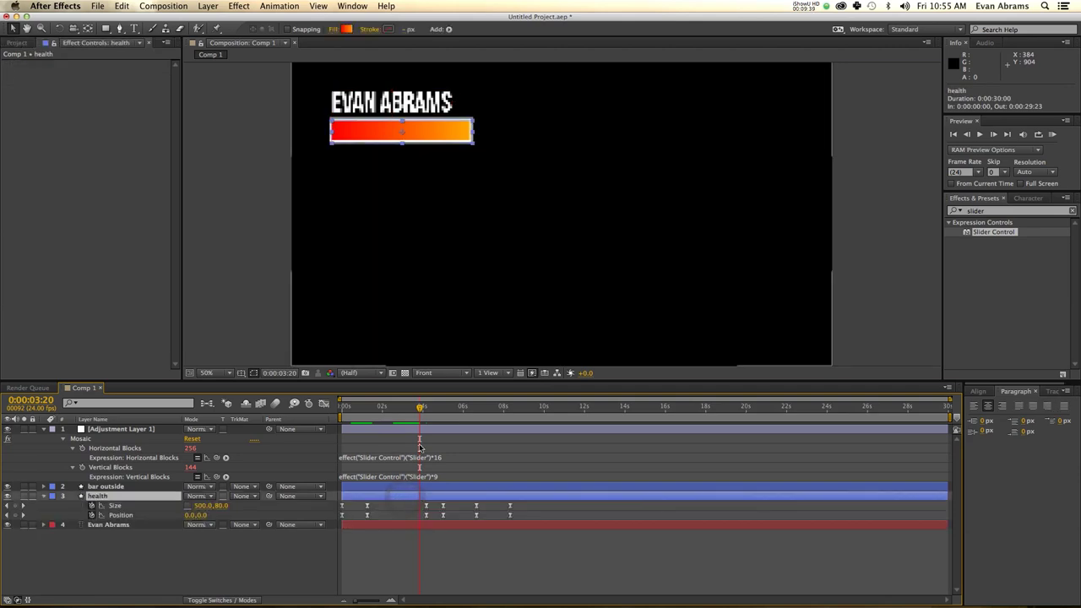
click(423, 408)
click(426, 430)
click(38, 106)
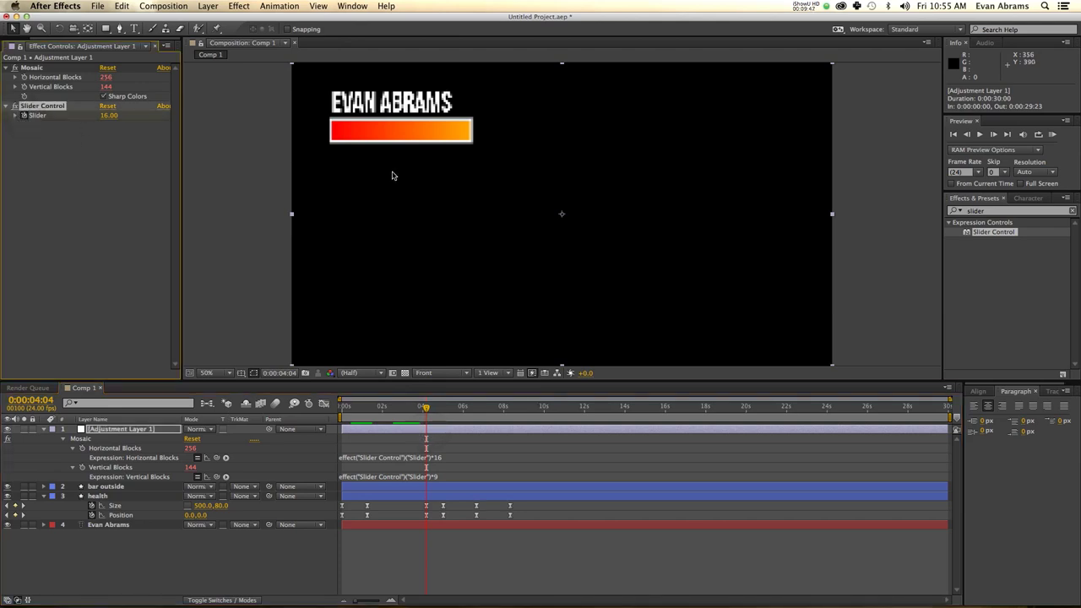
Step: Keyframe the Slider at 8 at 0:00:04:06, just after the health bar starts dropping
key(space)
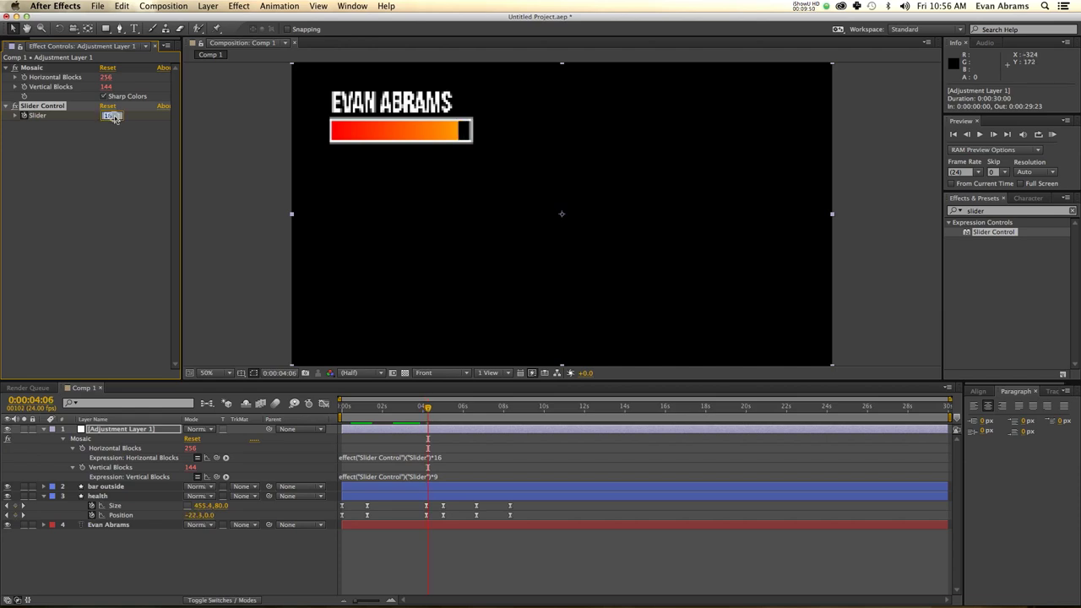
click(114, 117)
text(8)
key(Return)
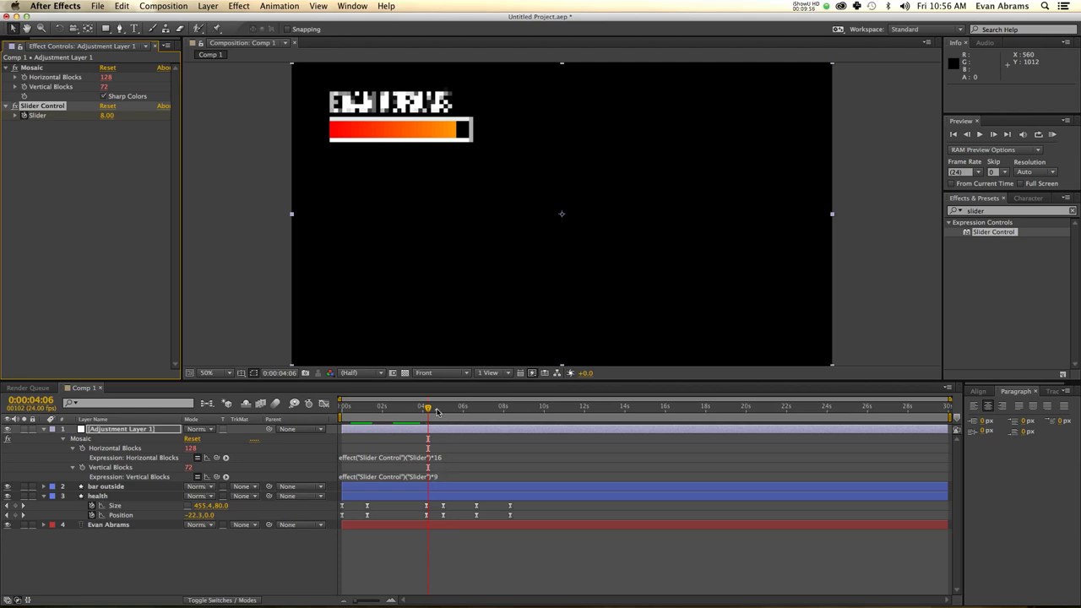
Step: Keyframe the Slider back to 16 at 0:00:05:00, where the health bar's drop ends
drag(436, 411, 443, 410)
click(104, 118)
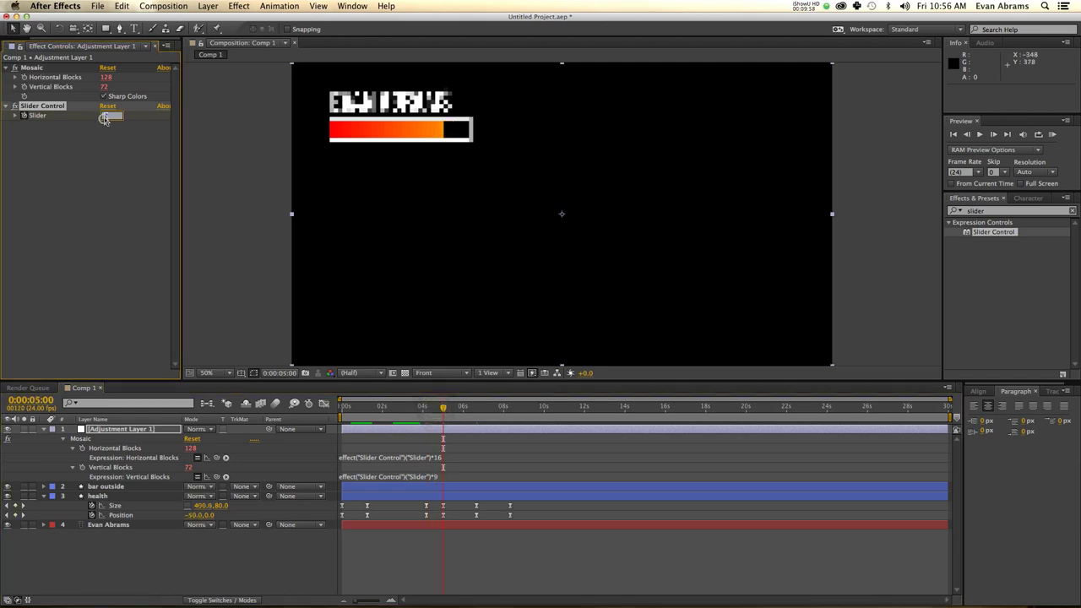
text(16)
key(Return)
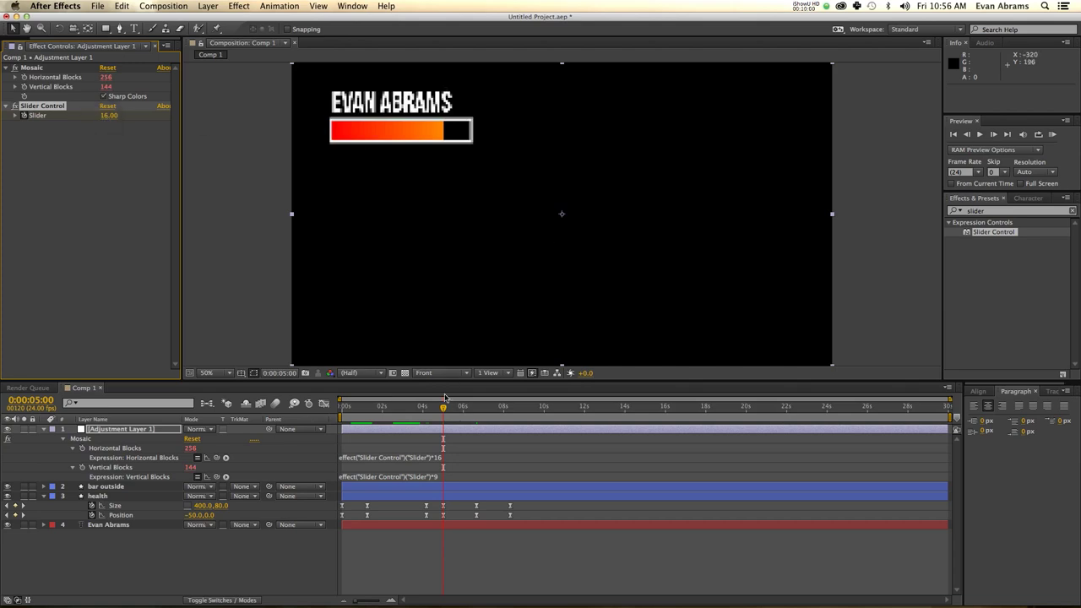
Step: Preview the pixelation change during the health bar's drop from 0:00:04:04
drag(443, 411, 429, 419)
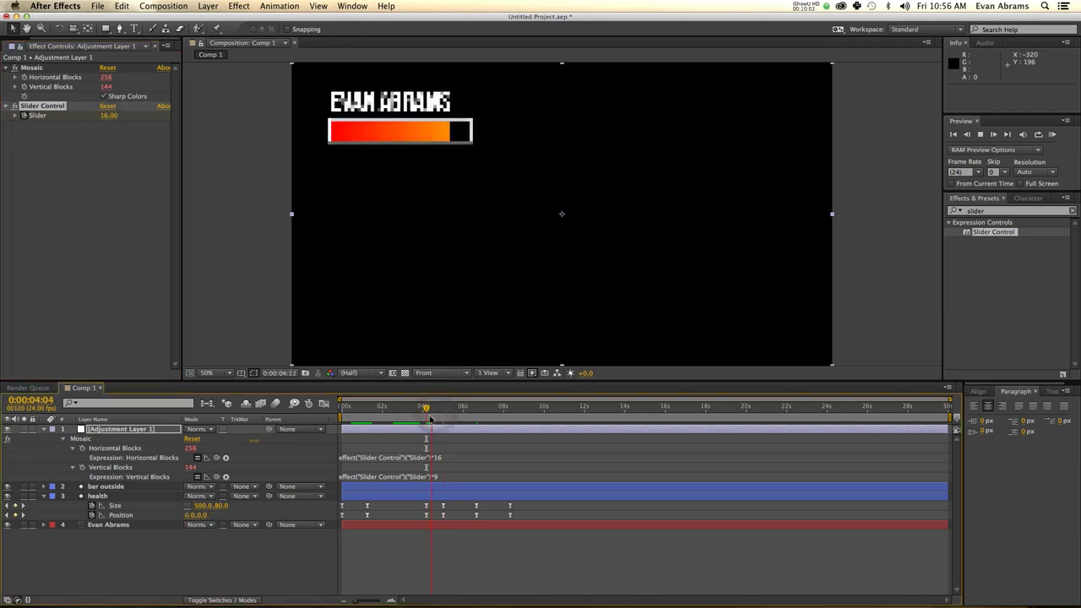
key(space)
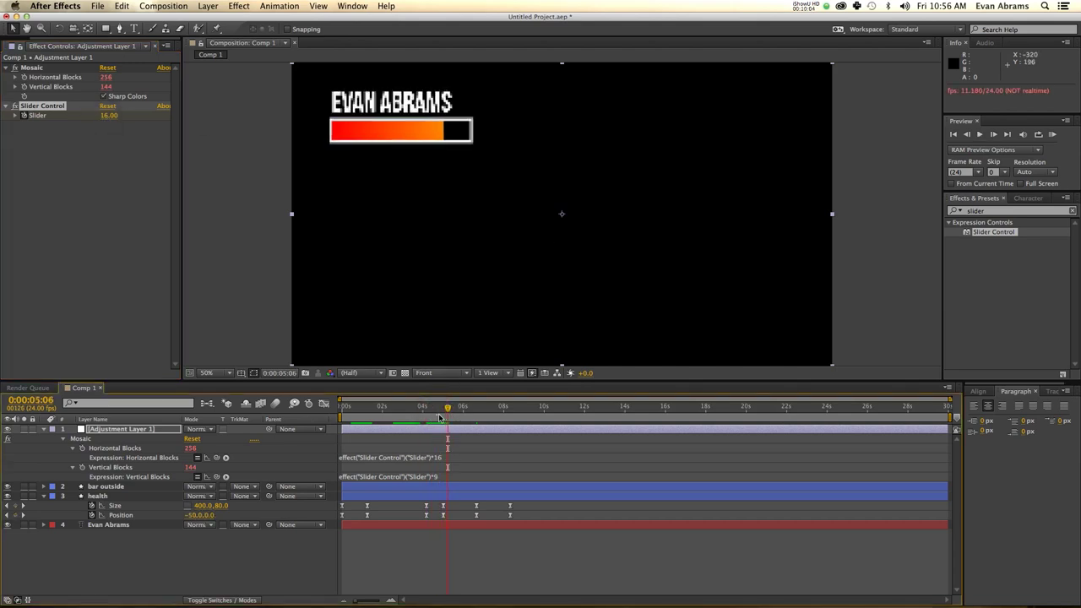
click(435, 418)
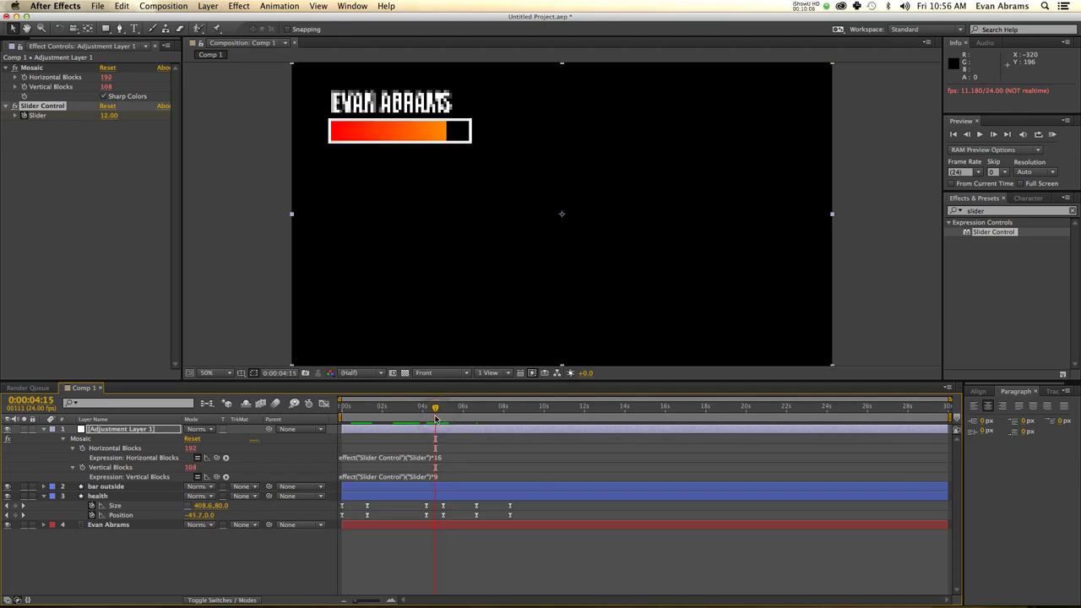
Step: Create a black solid layer in the composition and send it beneath all other layers
click(143, 560)
right_click(143, 559)
mouse_move(144, 492)
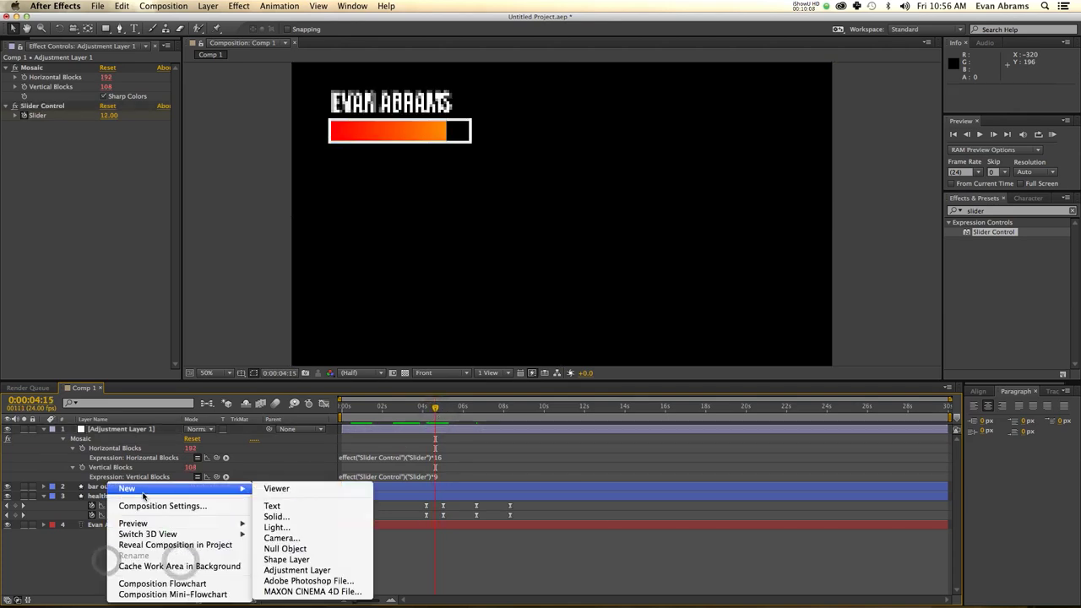
click(292, 517)
click(635, 413)
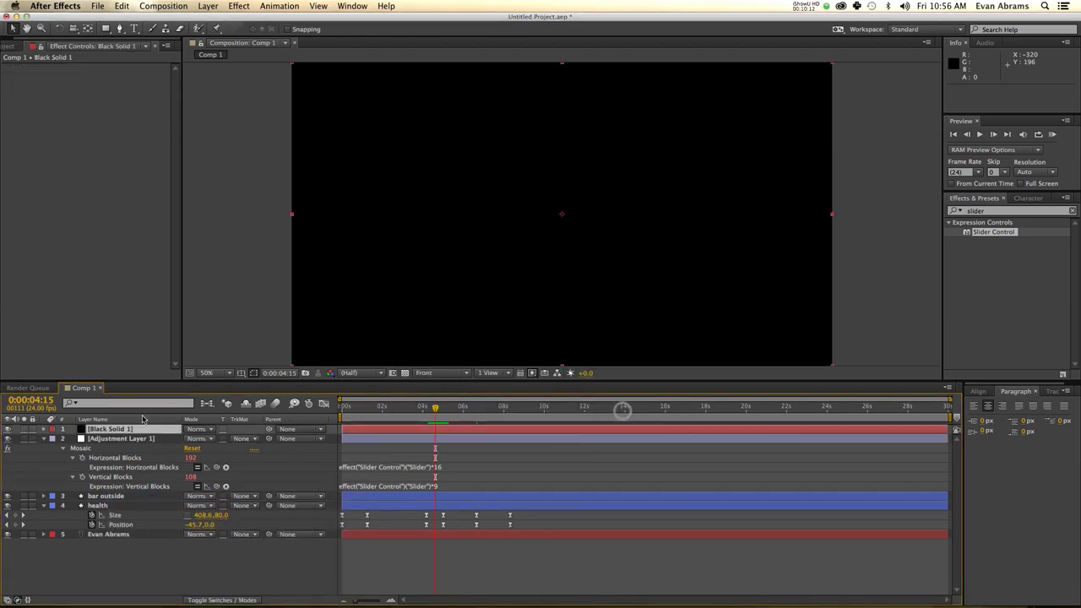
key(super+shift+bracketleft)
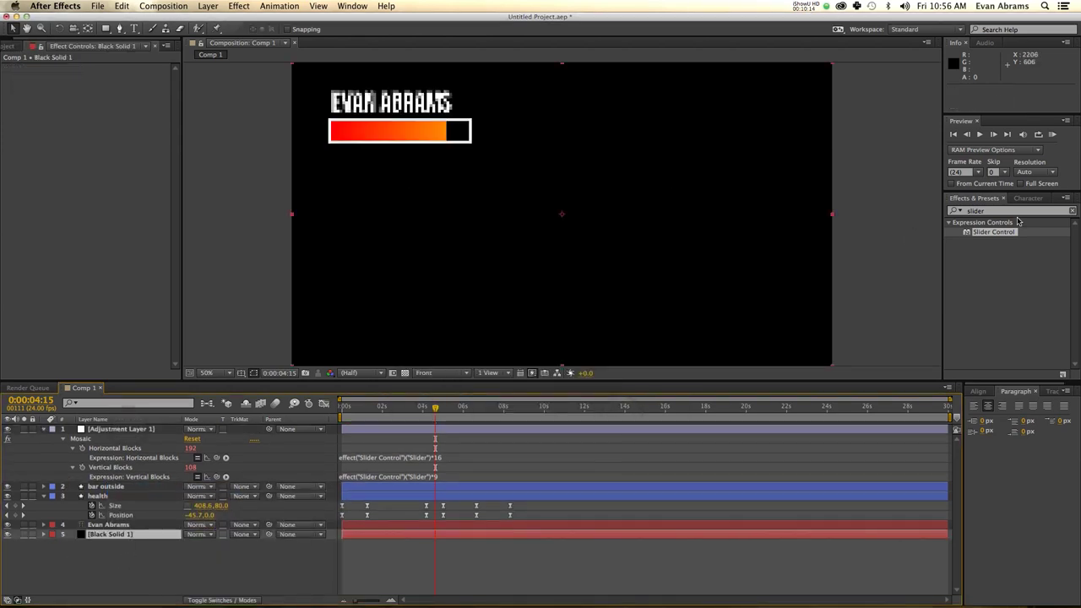
Step: Apply the Gradient Ramp effect to the black solid
click(1014, 211)
text(ramp)
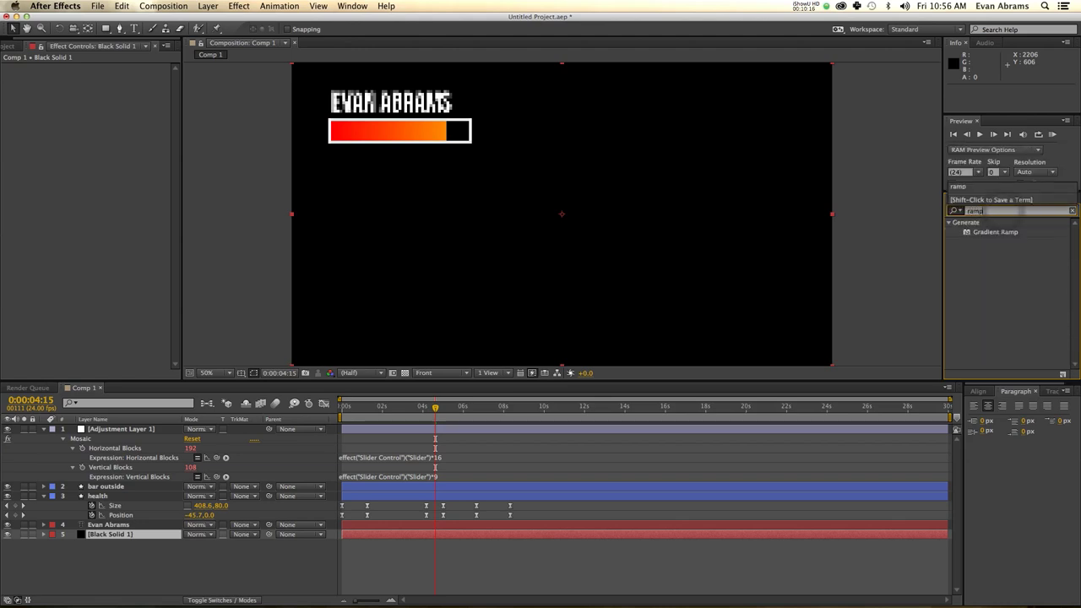
double_click(1000, 231)
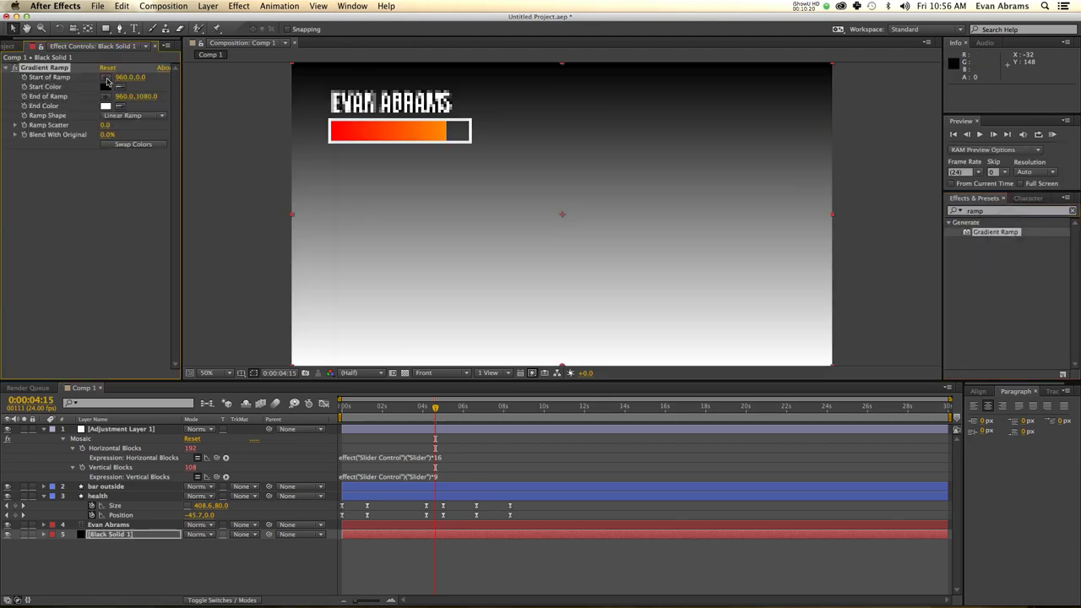
Step: Try moving the Gradient Ramp's start point toward the frame's upper-left corner at about 160, 2, and undo the change
click(106, 81)
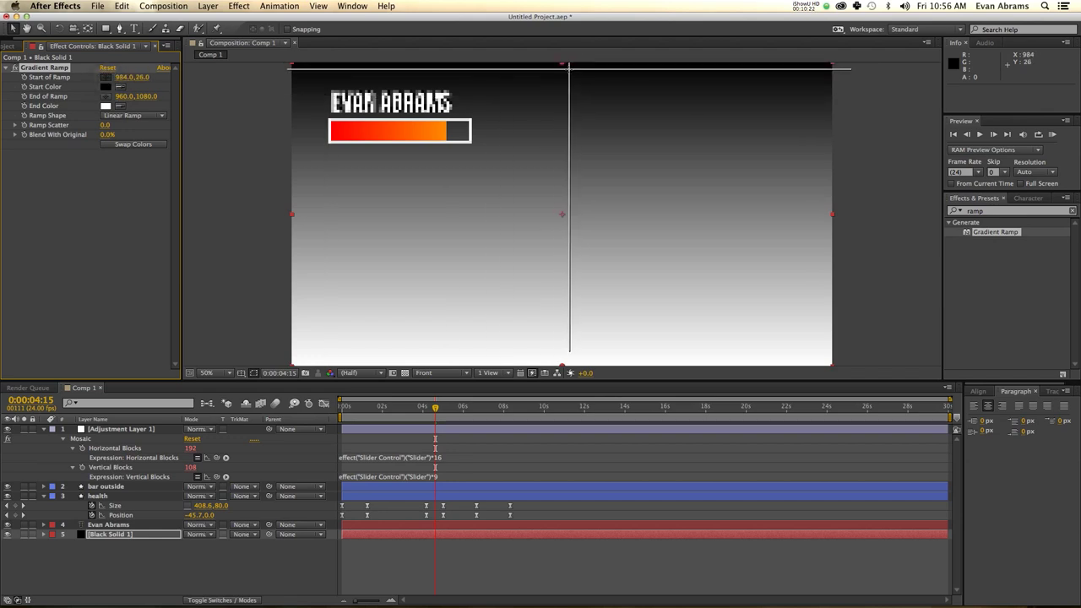
click(562, 64)
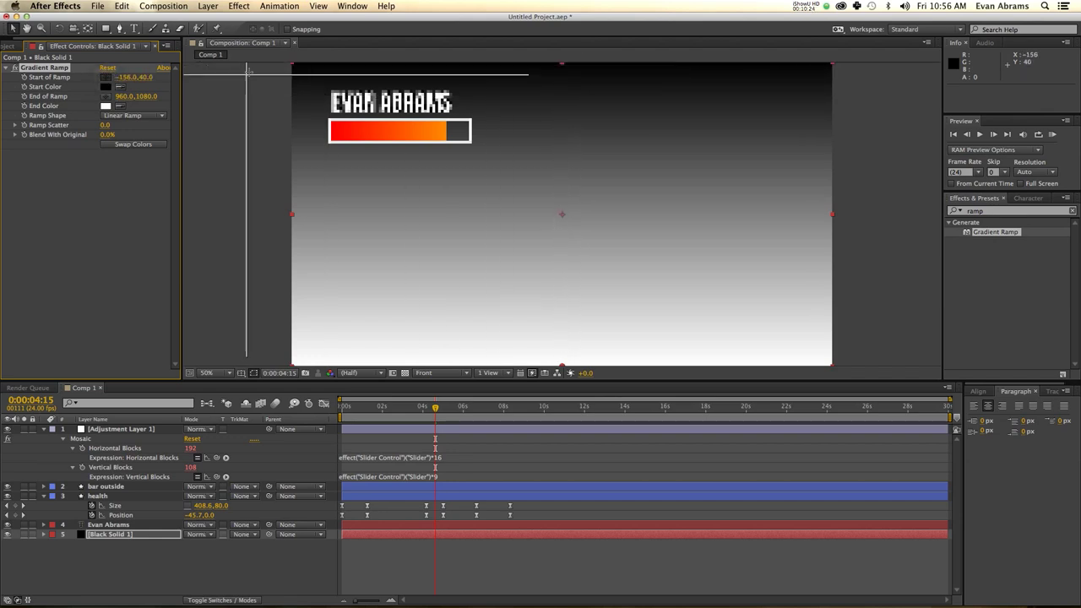
click(337, 63)
key(comma)
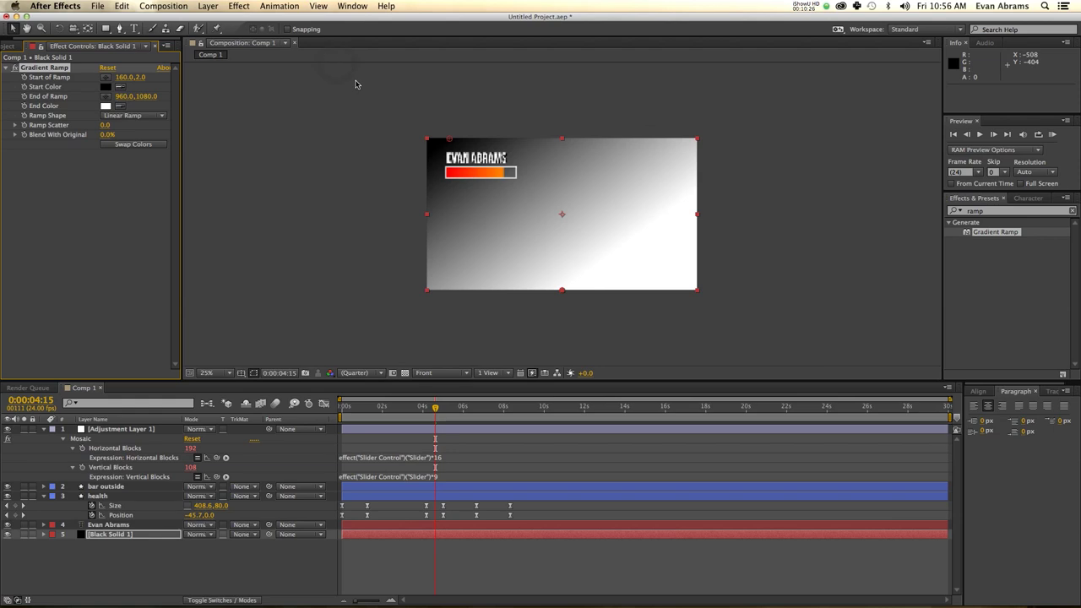
key(super+z)
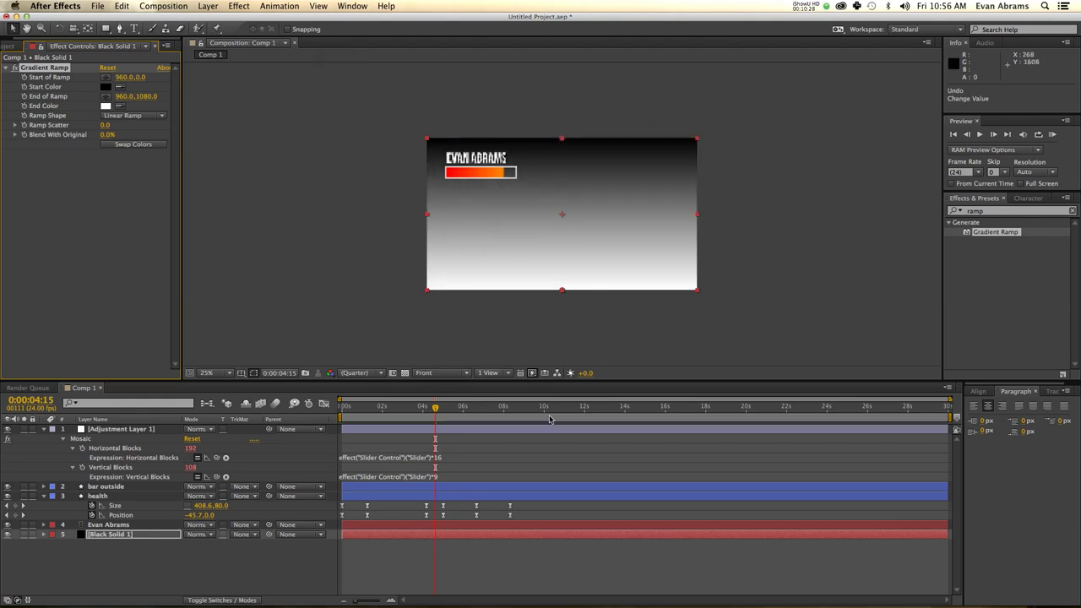
key(period)
key(period)
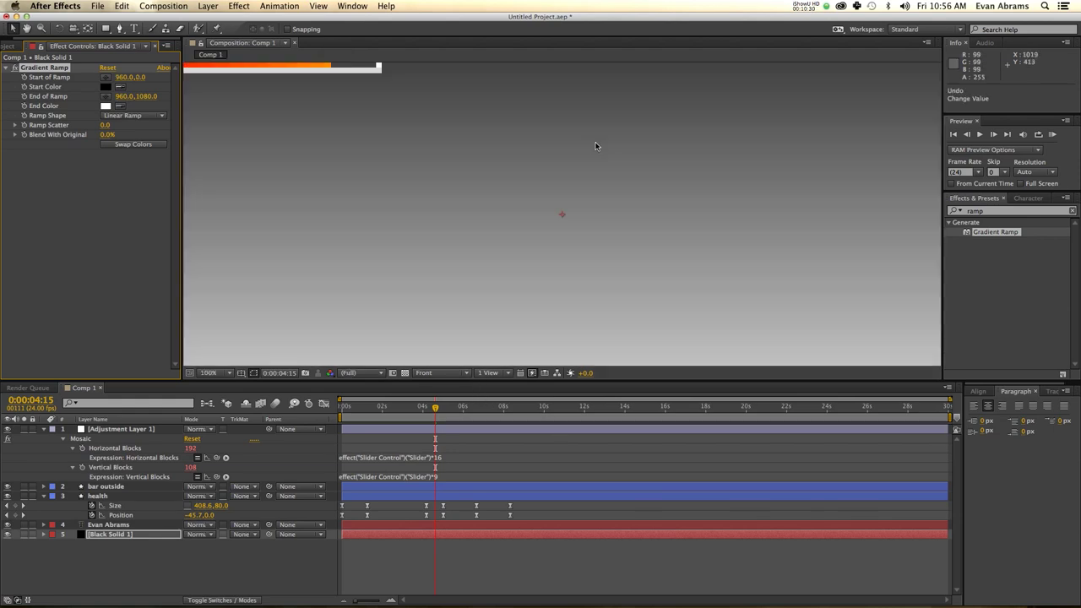
key(comma)
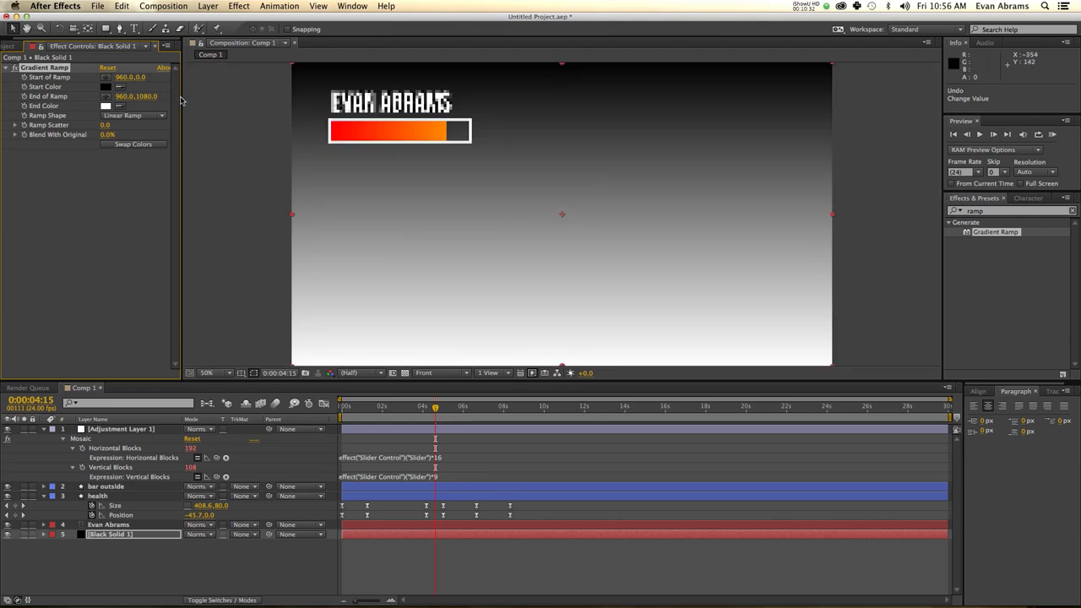
Step: Toggle the adjustment layer's visibility to compare the name and health bar with and without pixelation over the gradient
click(10, 430)
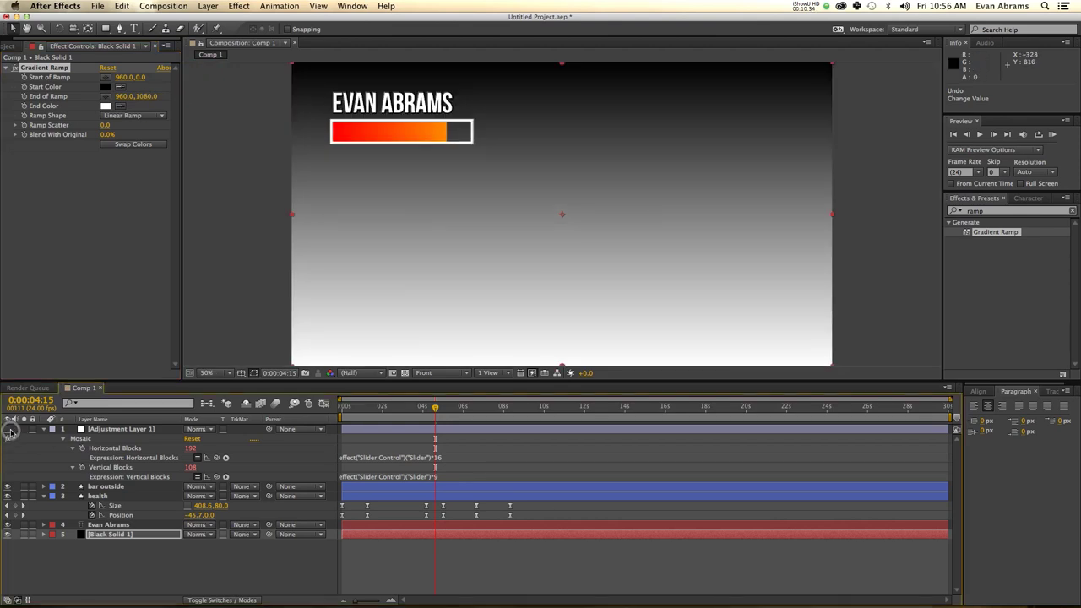
click(10, 430)
click(10, 430)
click(10, 430)
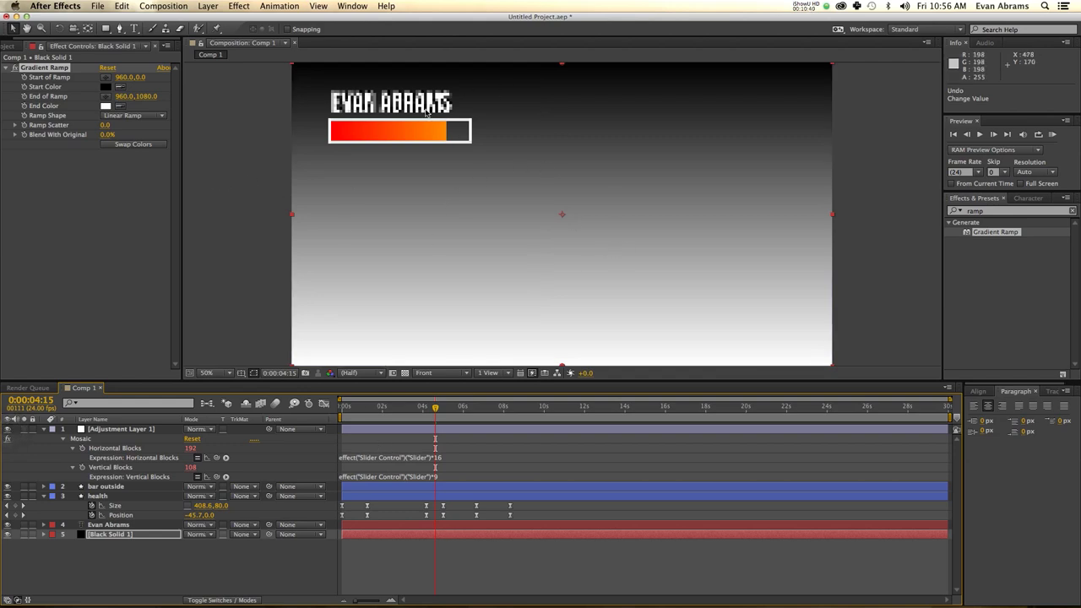
Step: Delete the gradient solid layer and turn on the transparency grid in the composition view
click(459, 536)
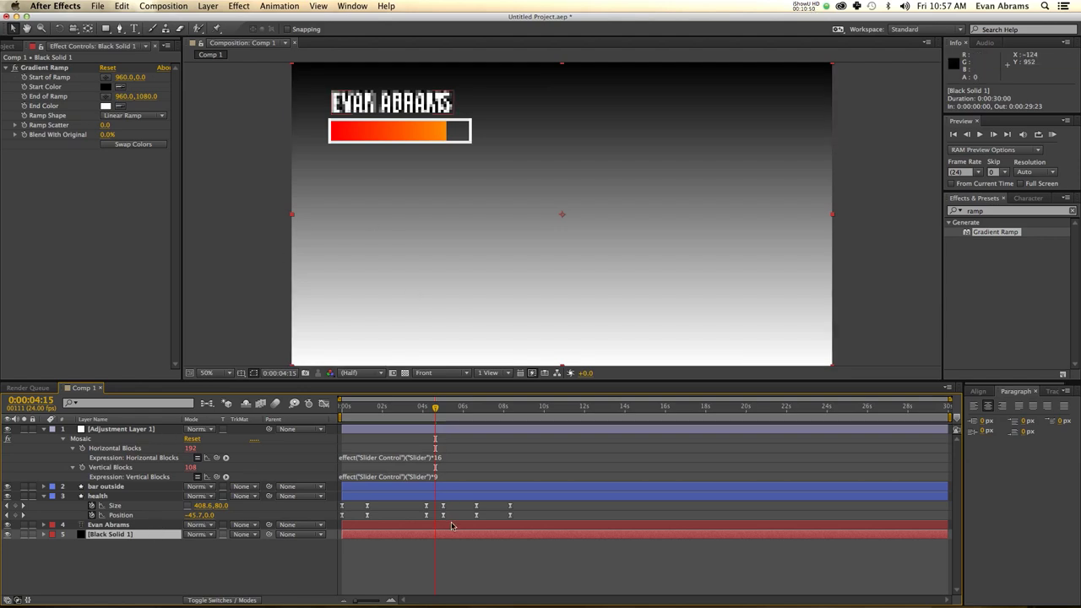
key(Delete)
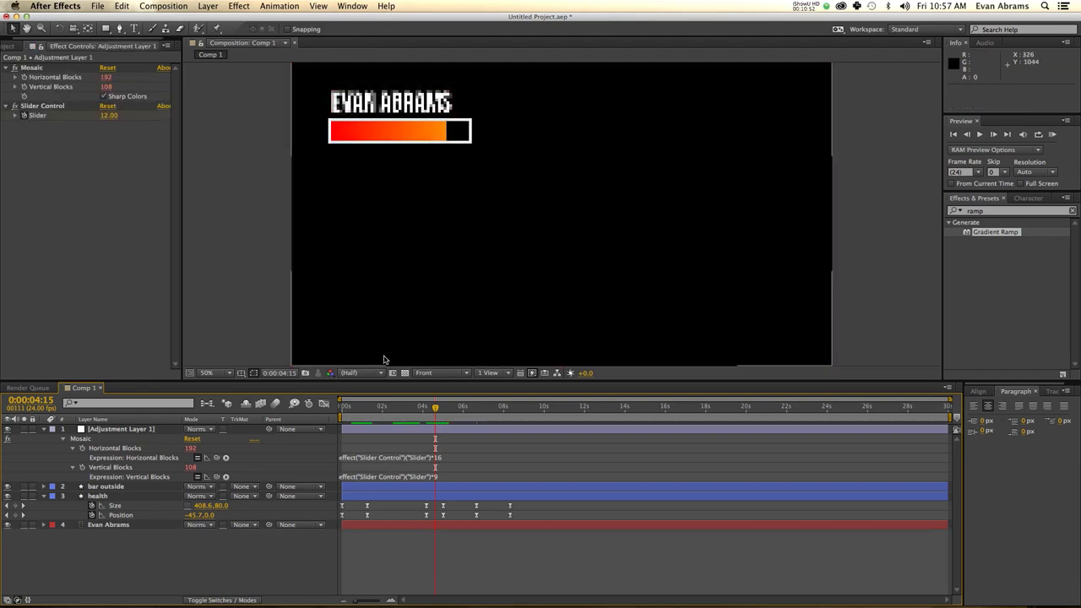
click(403, 373)
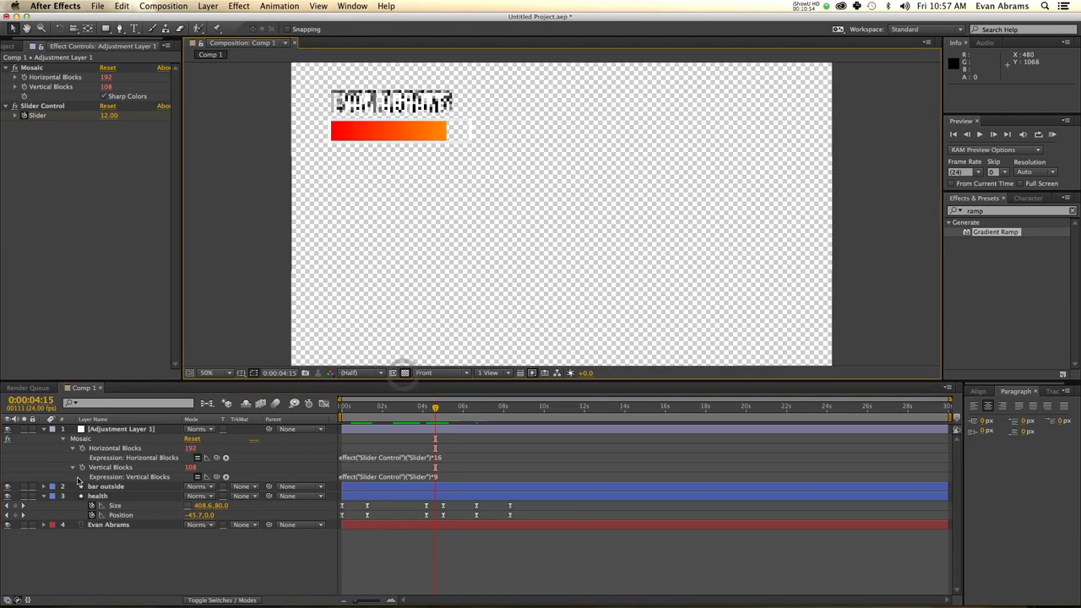
Step: Pre-compose the adjustment, bar outside, health and name text layers together, and move the current time to 0:00:10:05
click(118, 530)
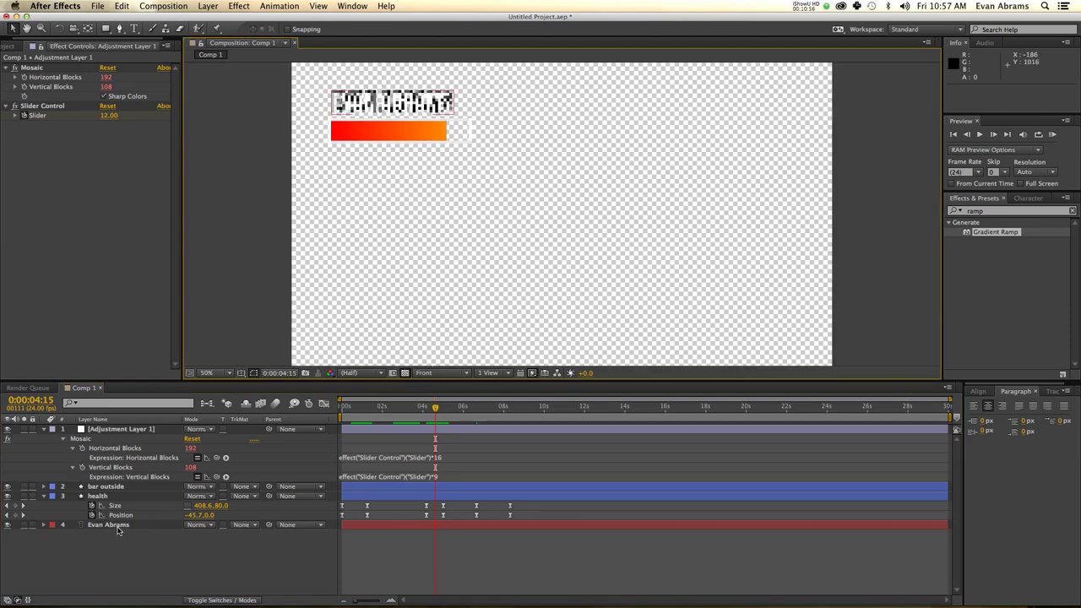
drag(116, 530, 106, 488)
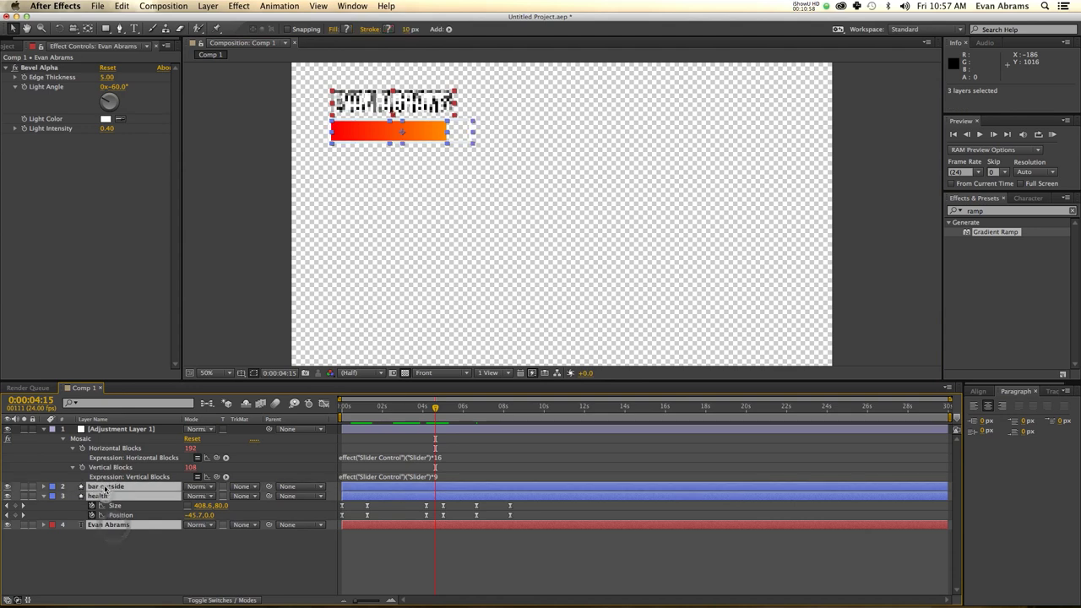
drag(105, 433, 105, 430)
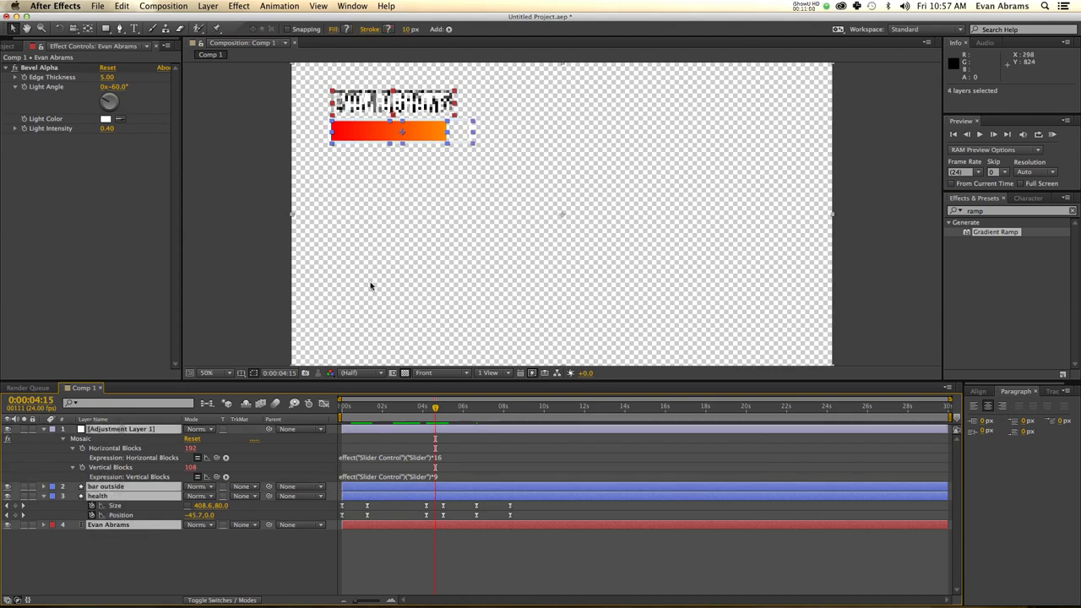
click(209, 7)
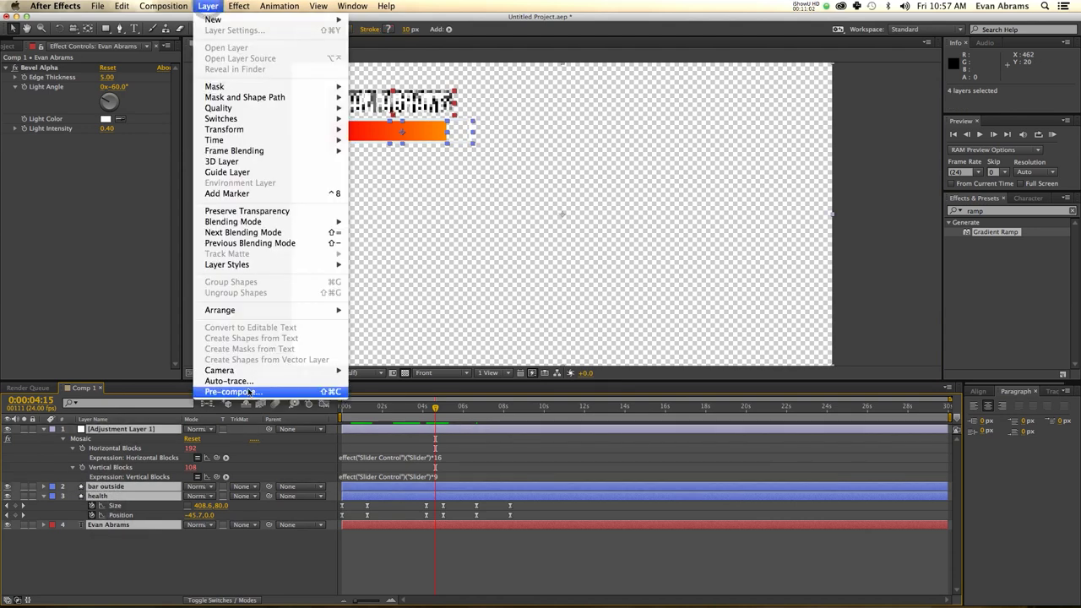
click(312, 394)
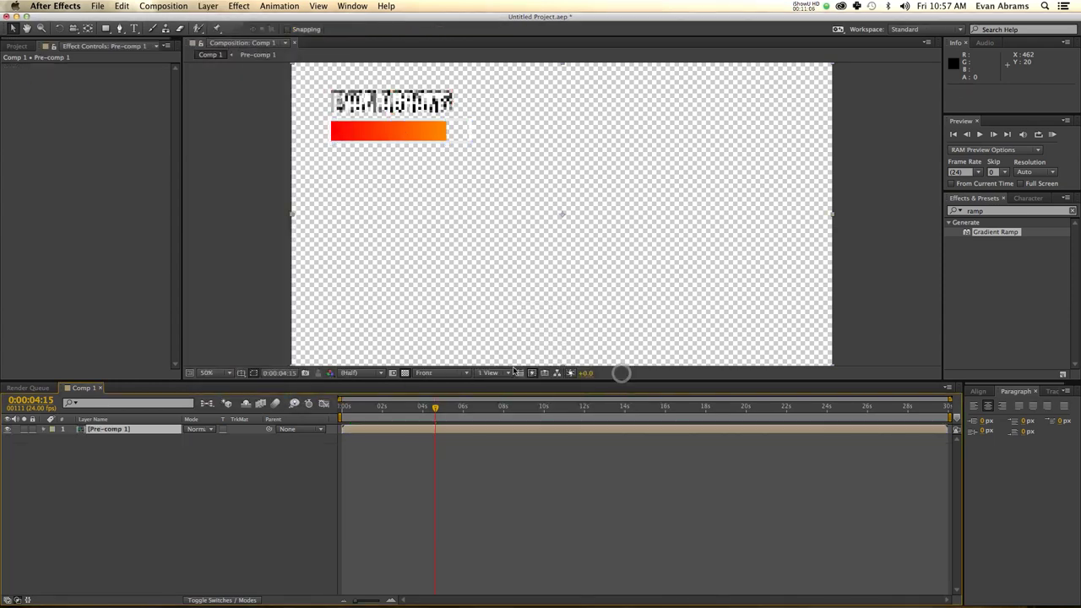
click(463, 433)
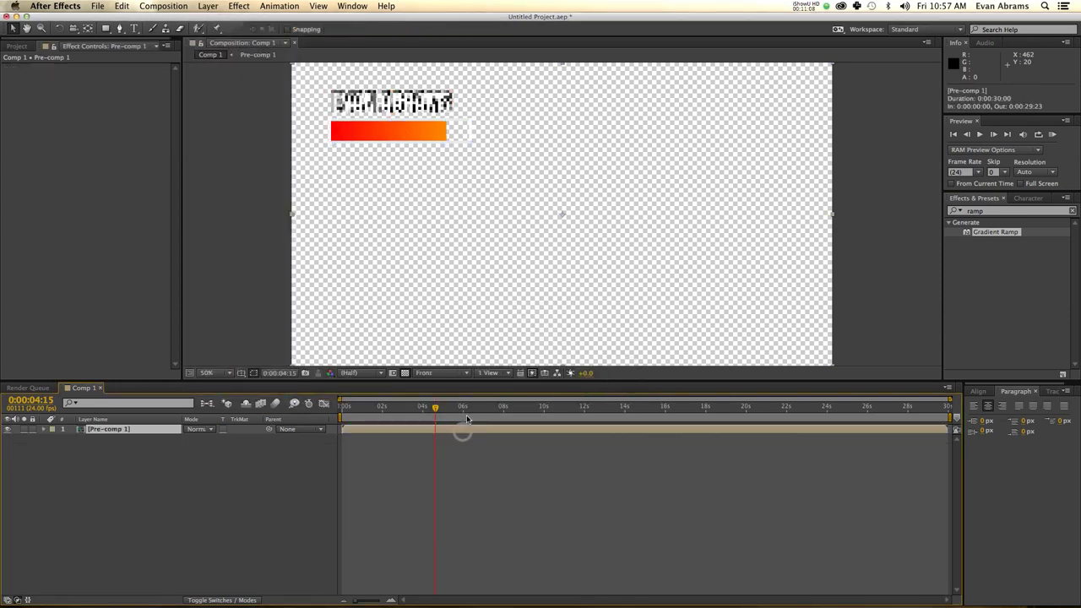
drag(463, 412, 547, 412)
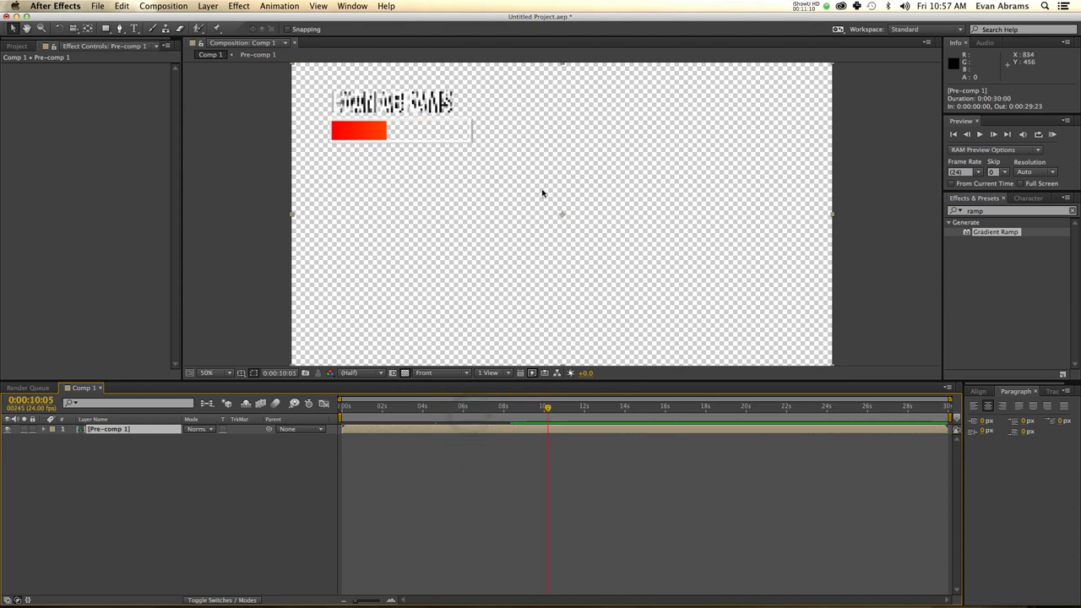
Step: Add the project's existing Black Solid 1 to Comp 1 beneath the pre-comp layer
click(277, 485)
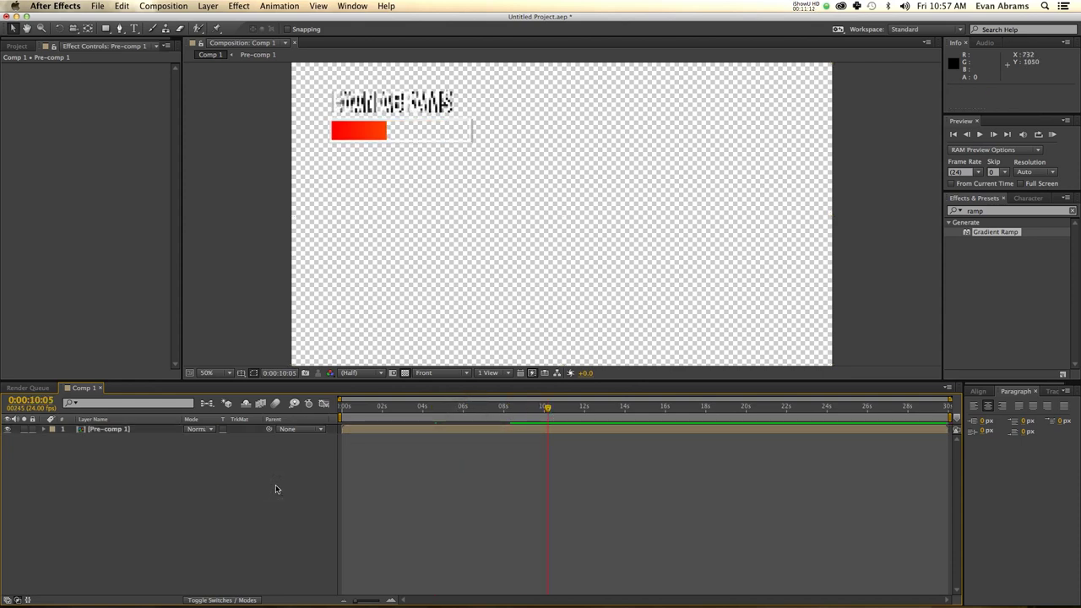
right_click(222, 490)
click(210, 489)
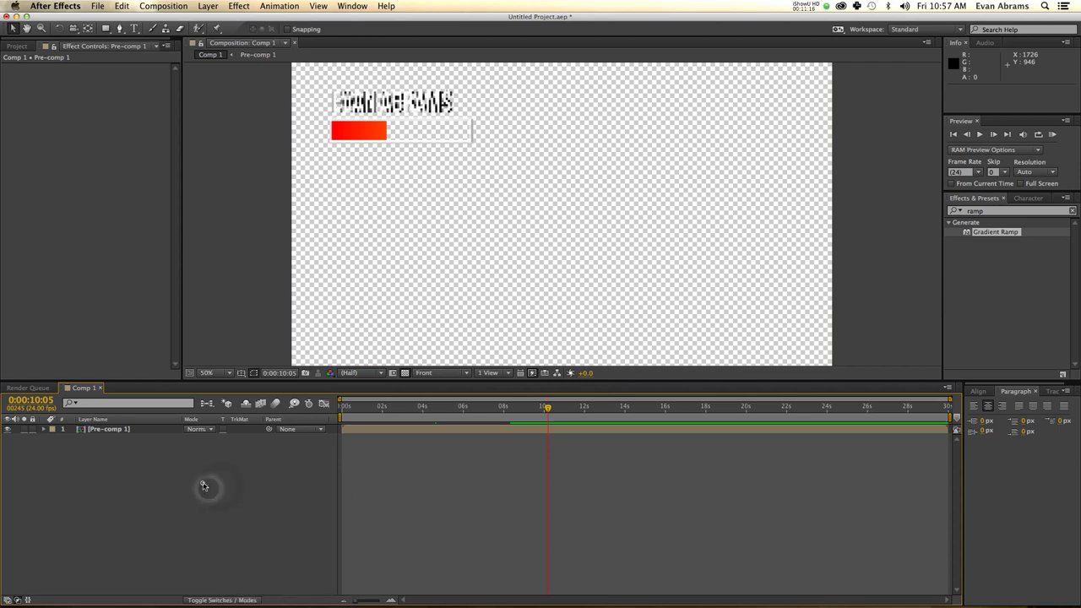
click(16, 45)
drag(50, 157, 114, 477)
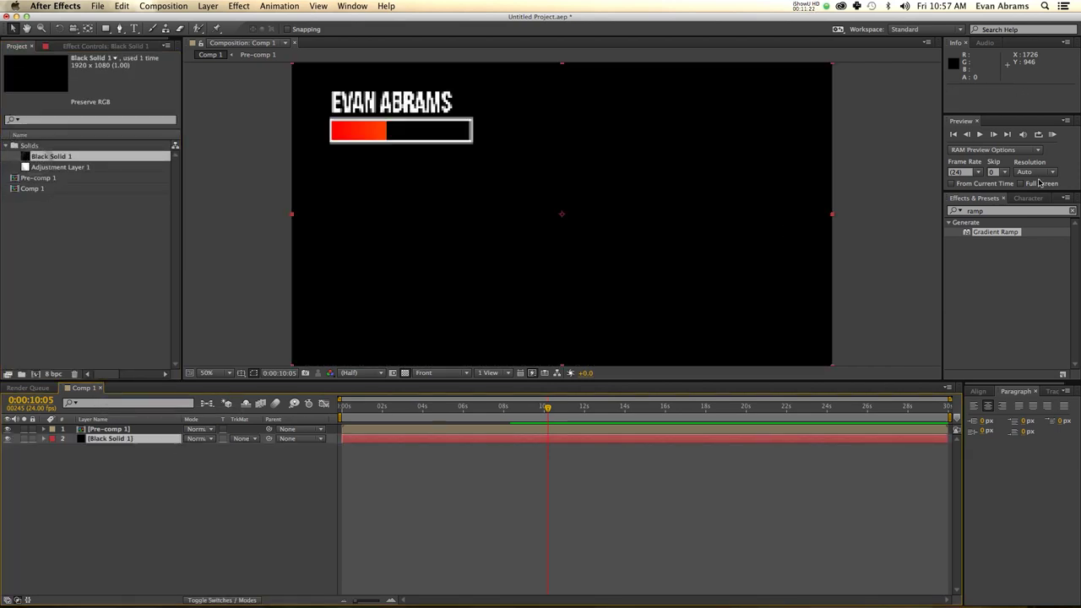
Step: Apply the Fractal Noise effect to the black solid behind the pre-comp
click(997, 211)
text(frqa)
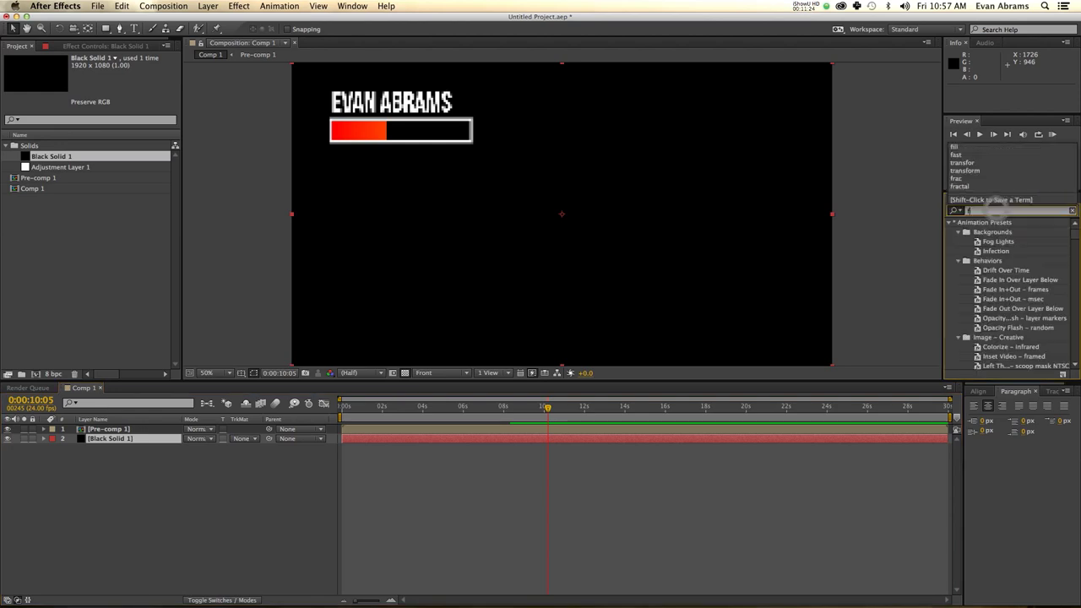
key(BackSpace)
key(BackSpace)
text(ac)
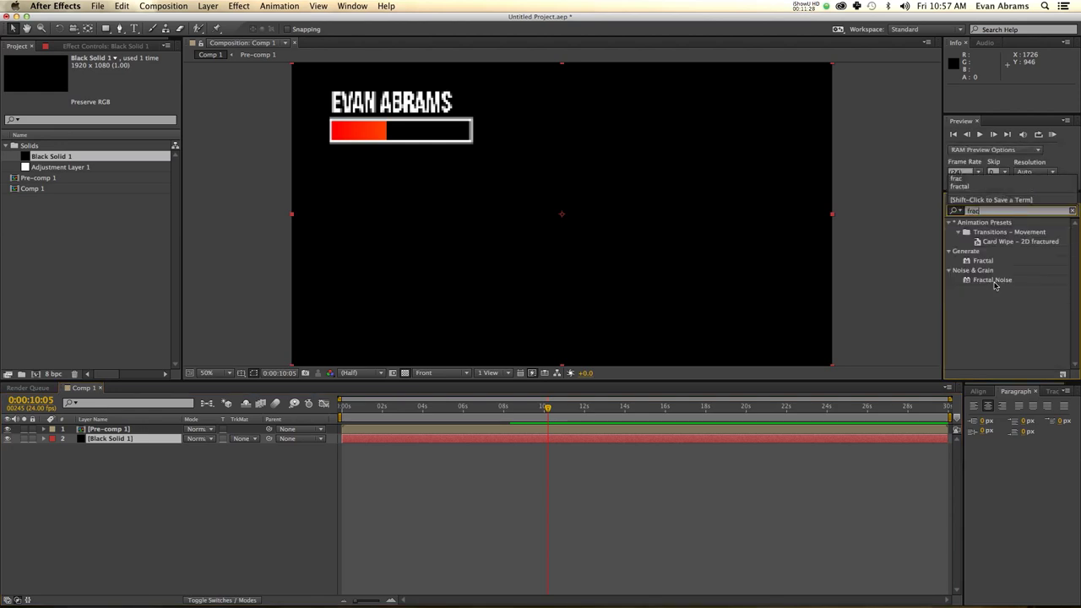
double_click(992, 279)
click(488, 536)
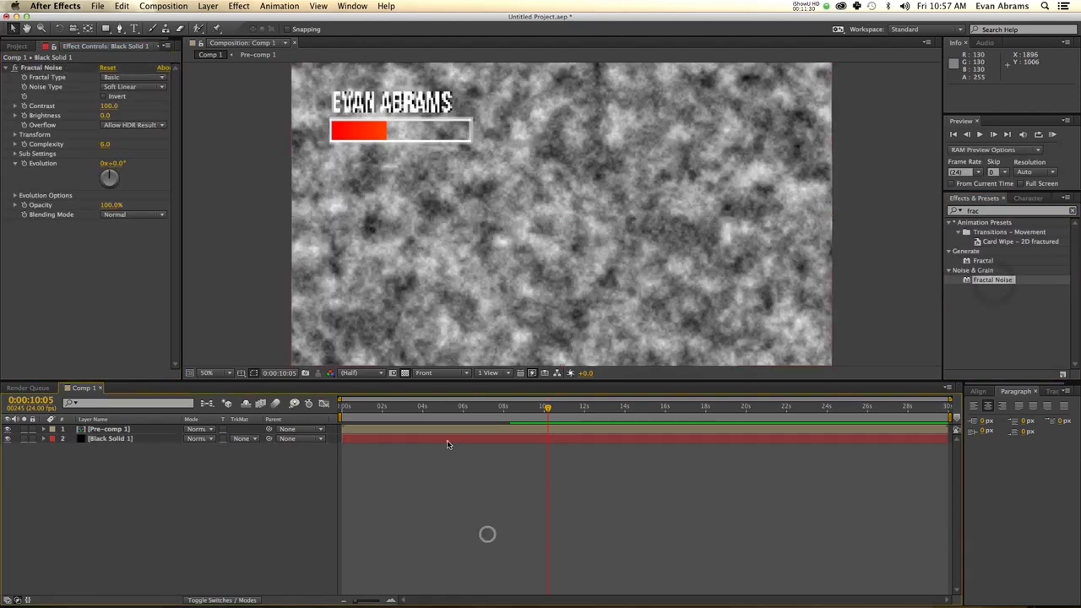
Step: Compare the title inside Pre-comp 1 with the transparency grid off and on, check it over the noise in Comp 1, and reopen the pre-comp
click(441, 429)
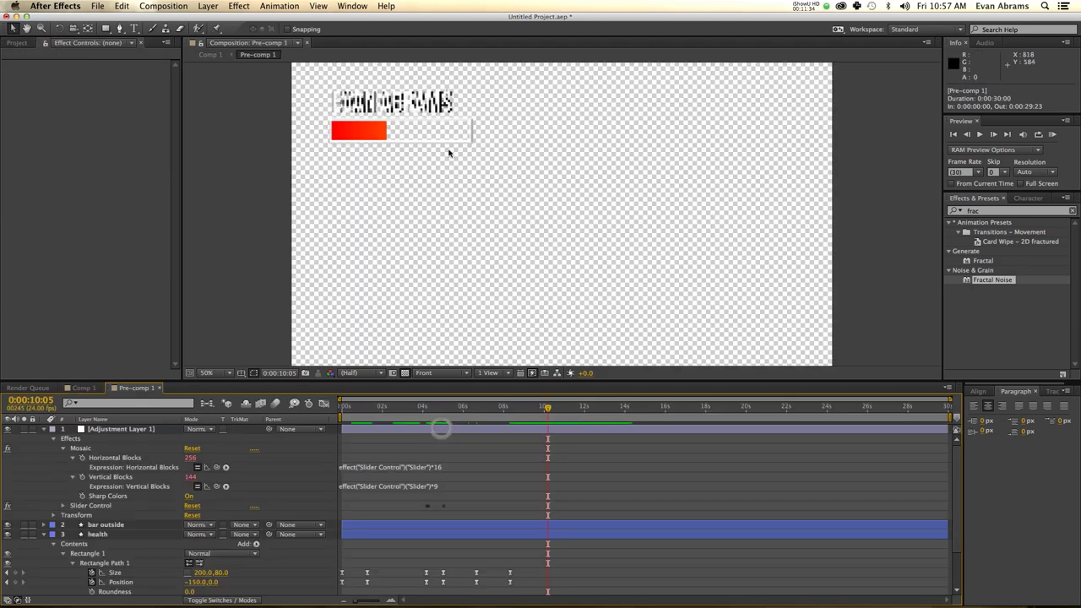
click(405, 373)
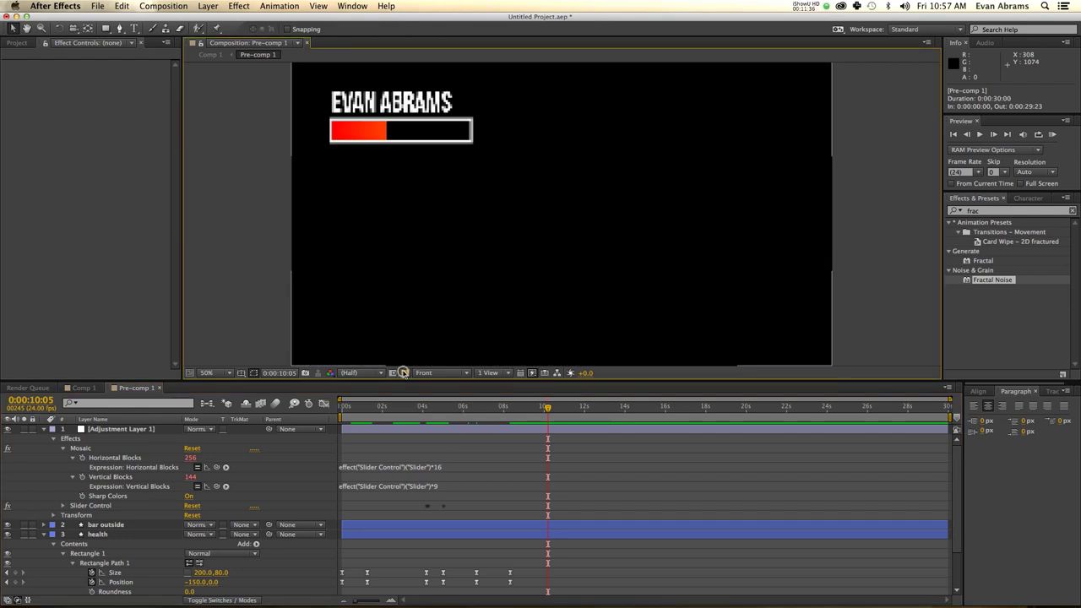
click(405, 374)
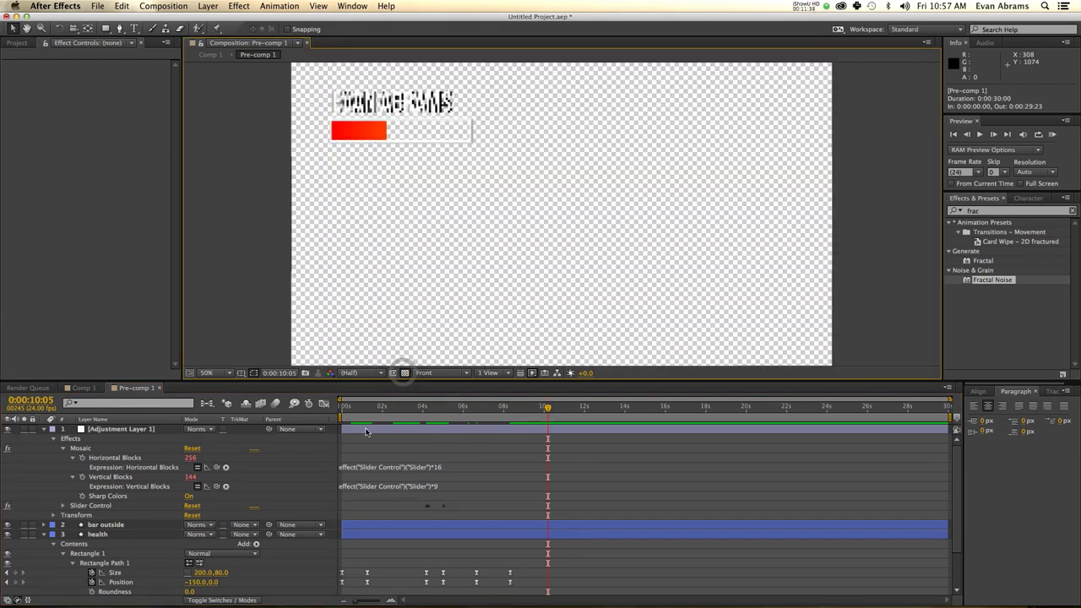
click(365, 429)
key(shift+Escape)
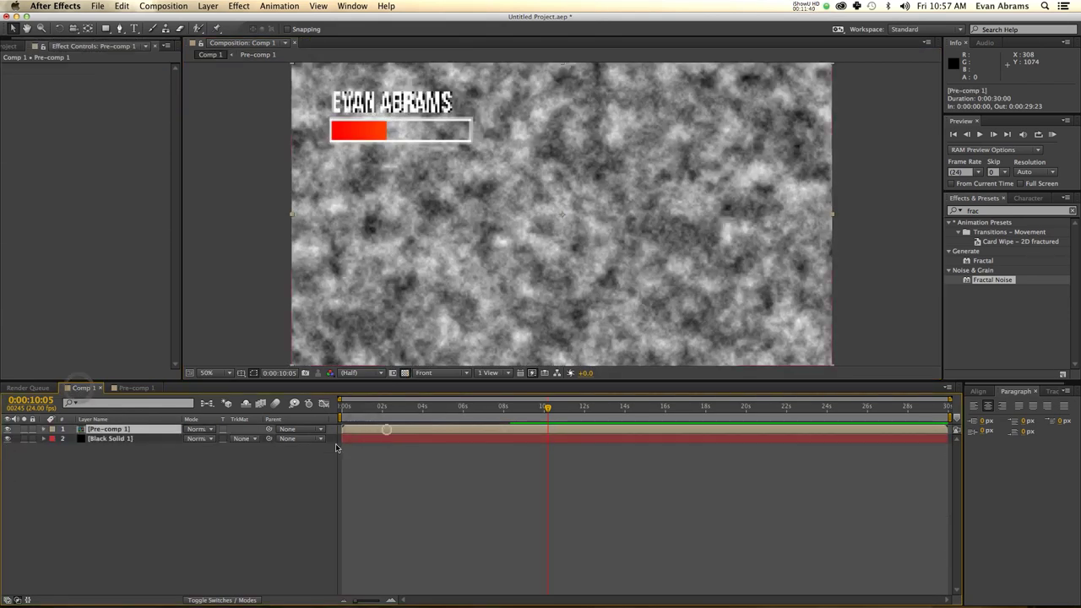
double_click(379, 431)
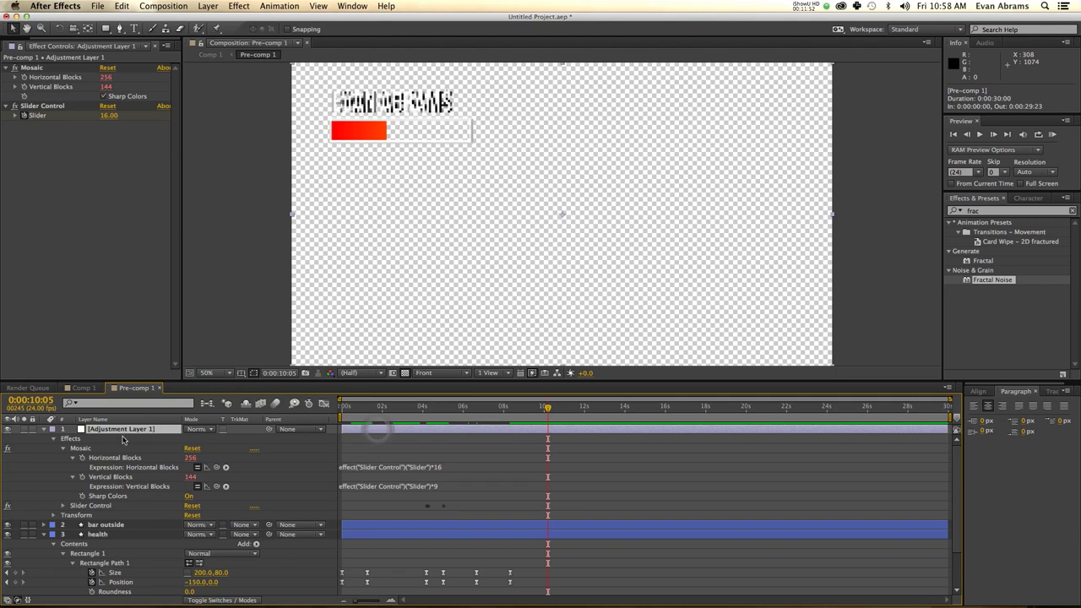